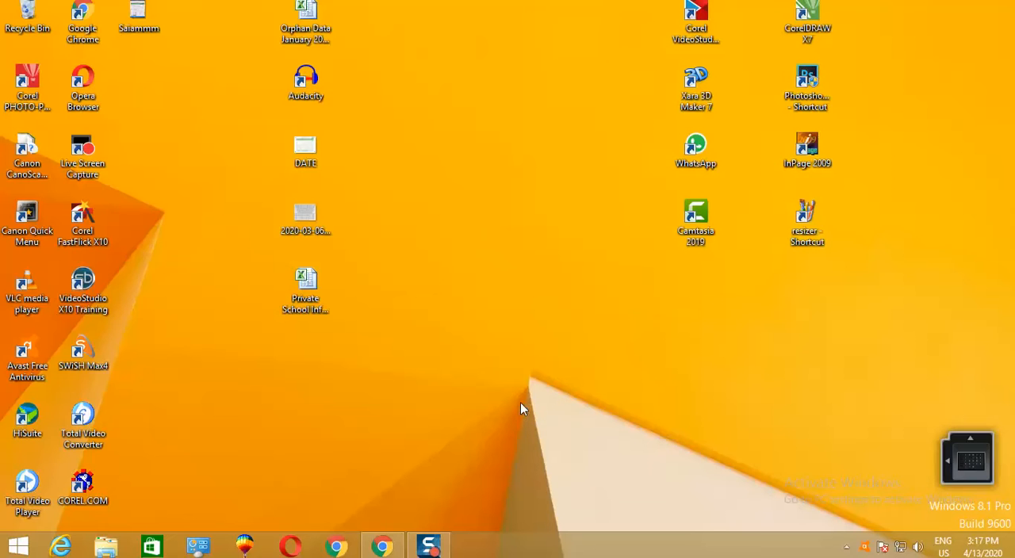
- Disable the Ethernet connection from its status in the Network and Sharing Center, and close the network windows
click(901, 547)
click(793, 485)
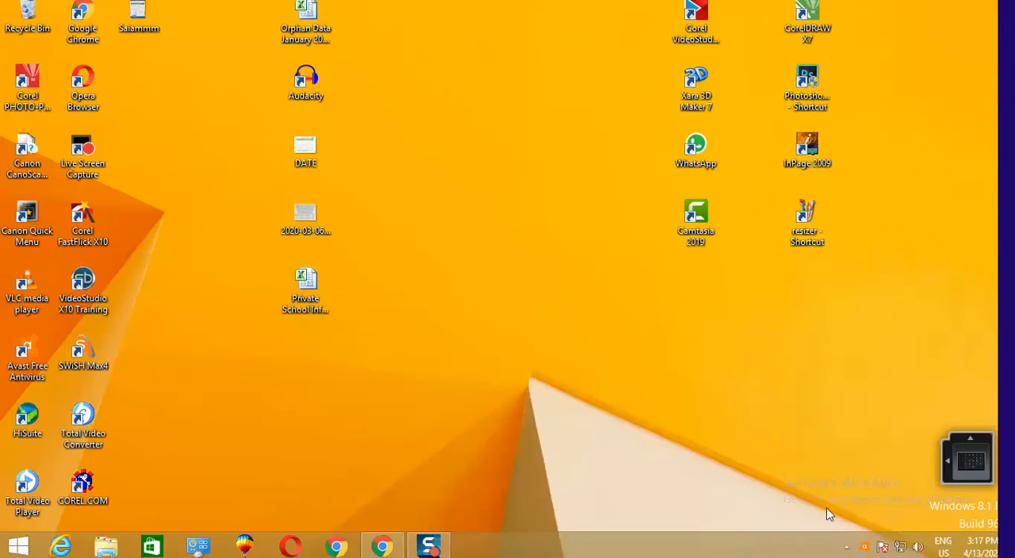
right_click(901, 547)
click(894, 536)
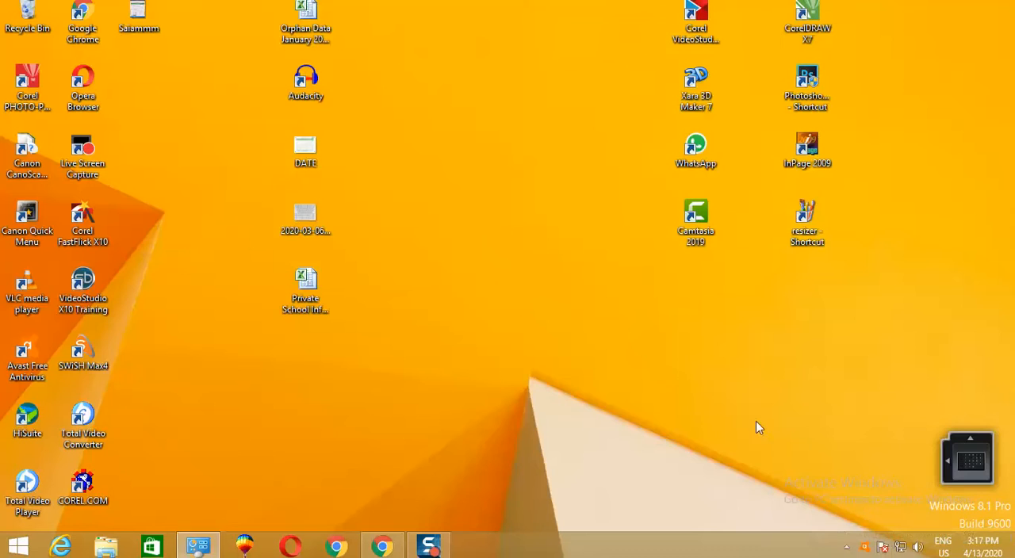
click(593, 162)
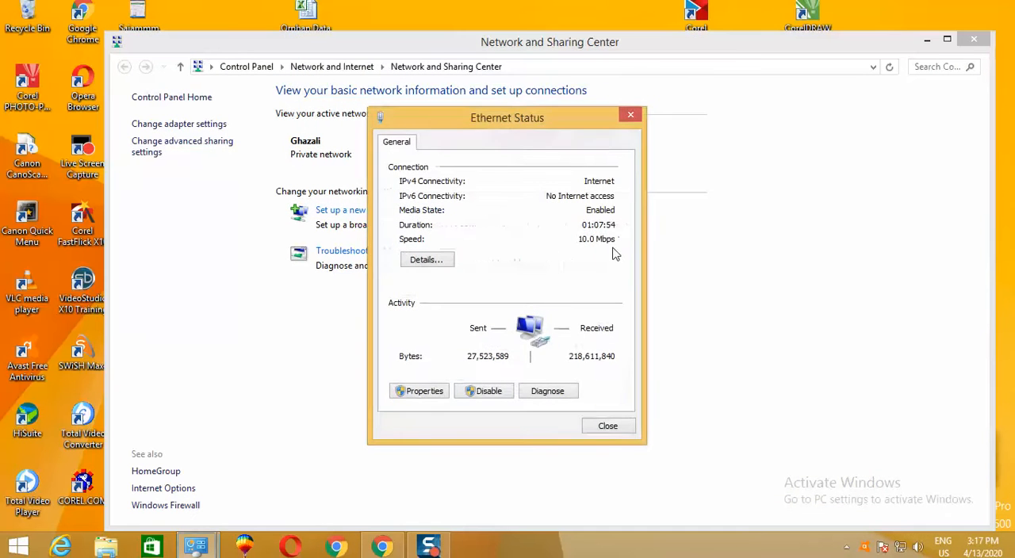
click(489, 392)
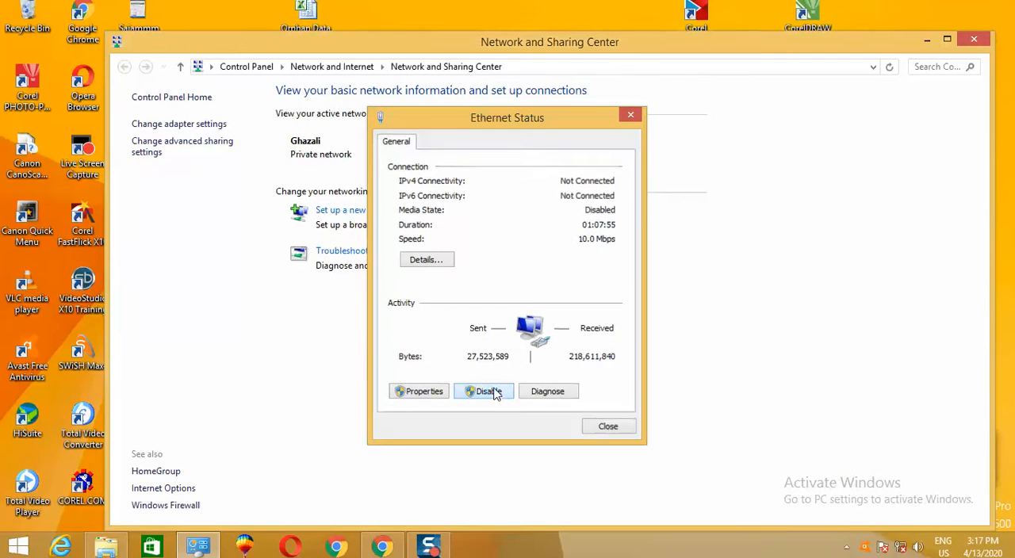
click(968, 42)
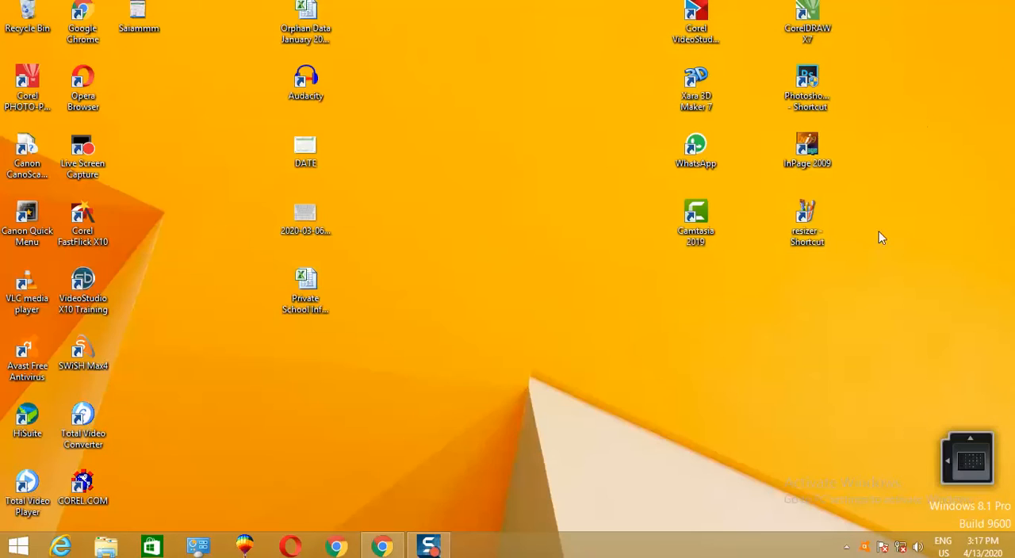
- Launch CorelDRAW X7 and create a new blank A4 document with the default CMYK, 300 dpi settings
drag(821, 15, 504, 216)
double_click(483, 225)
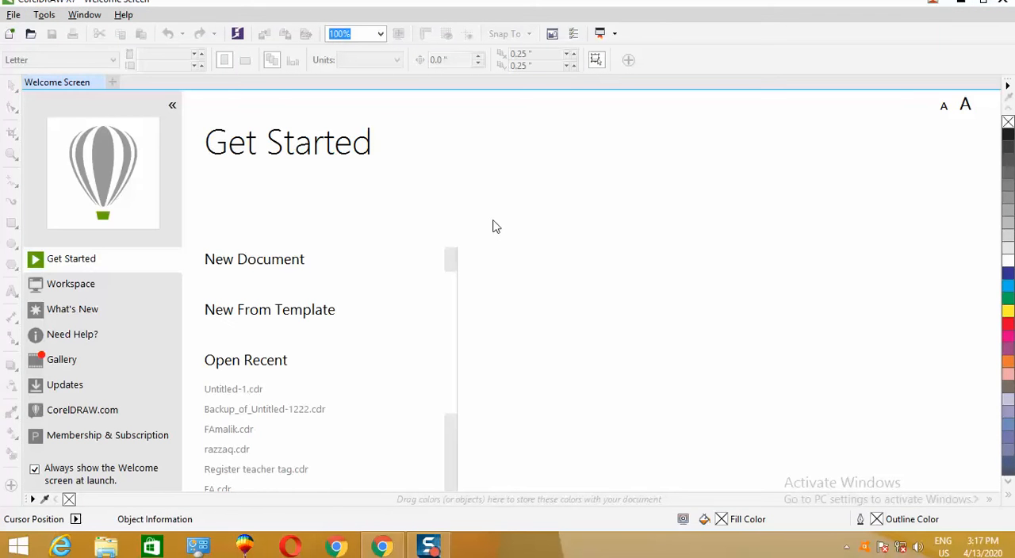
click(265, 269)
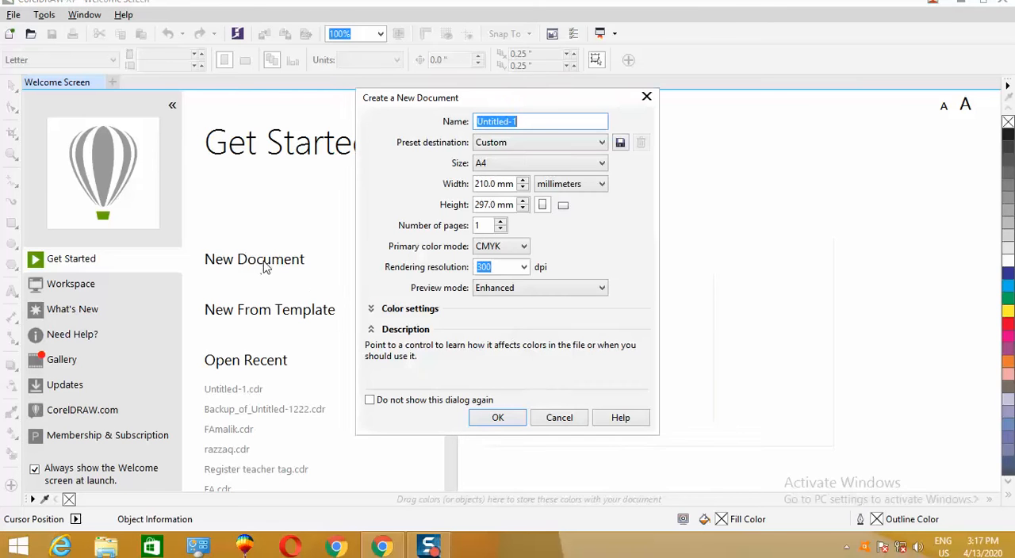
click(497, 418)
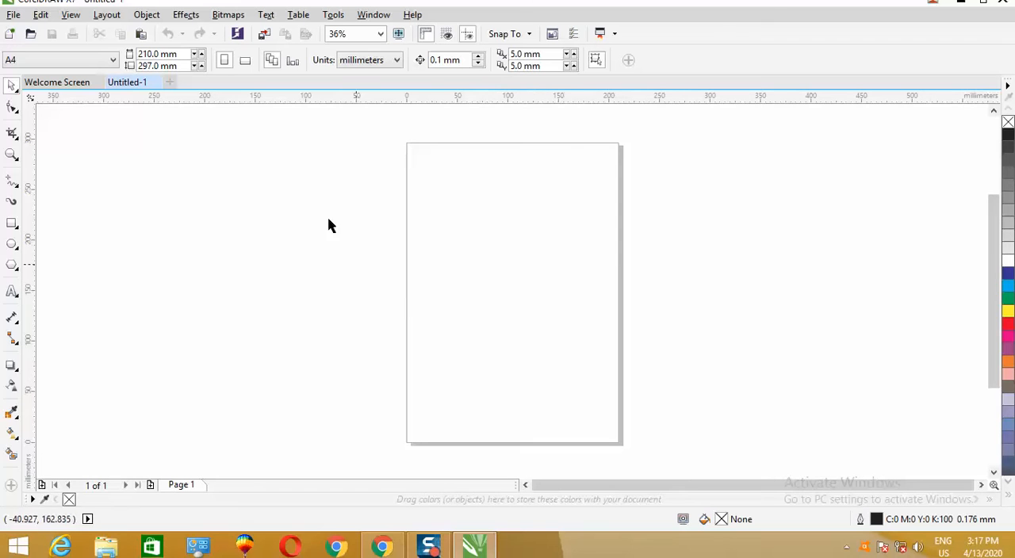
- Switch the page to landscape orientation and set the document units to pixels
click(246, 62)
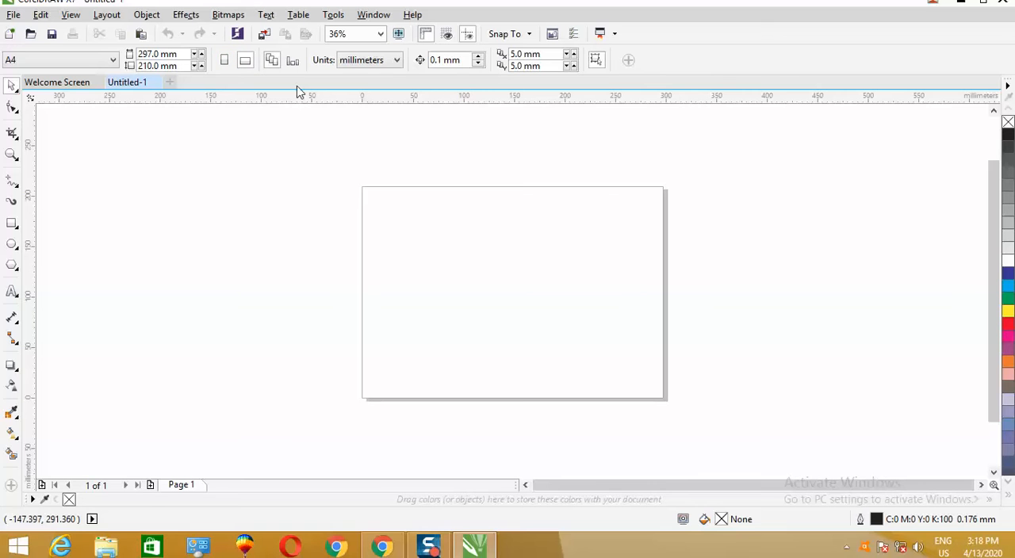
click(396, 64)
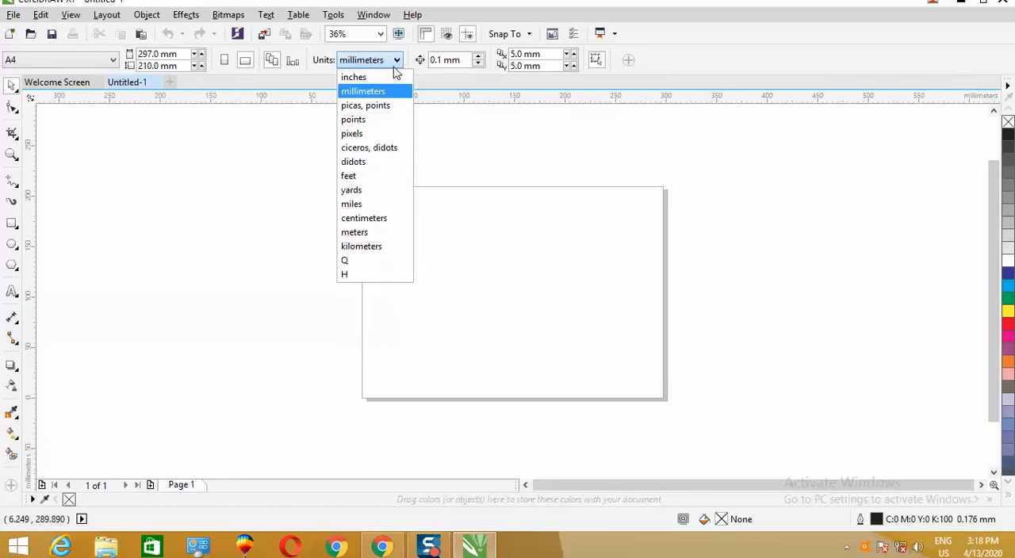
click(362, 134)
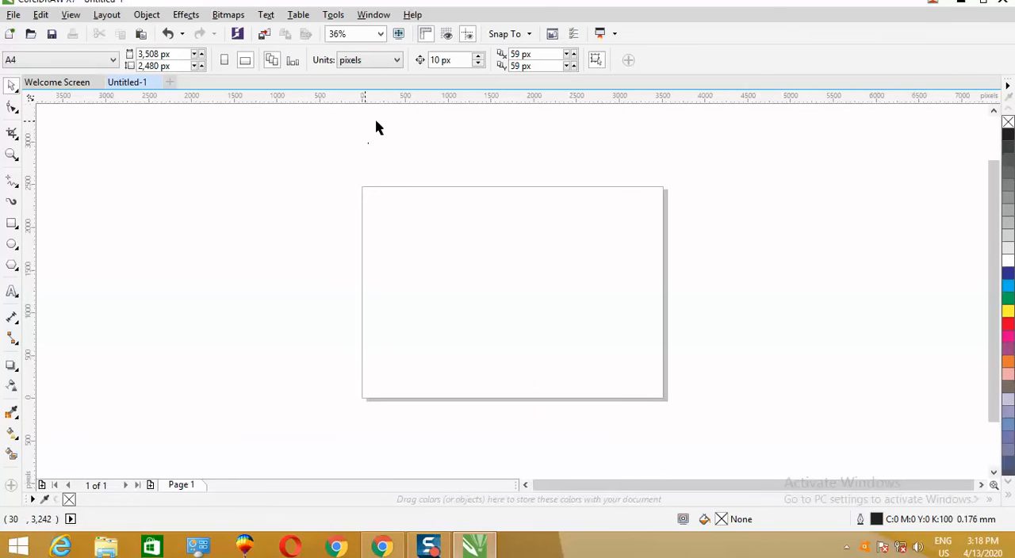
- Set the page dimensions to 1280 px wide and 720 px high
click(162, 53)
click(163, 53)
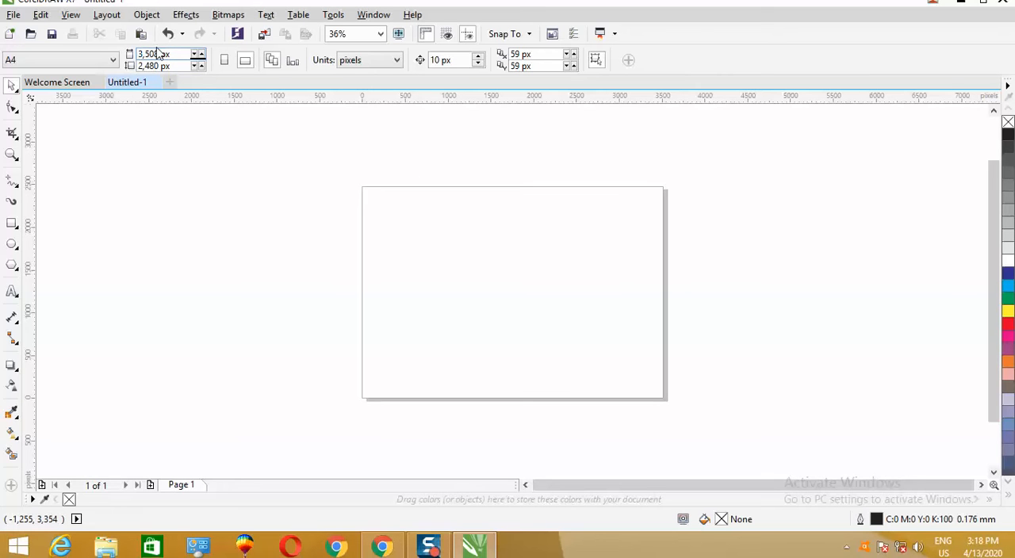
text(1280)
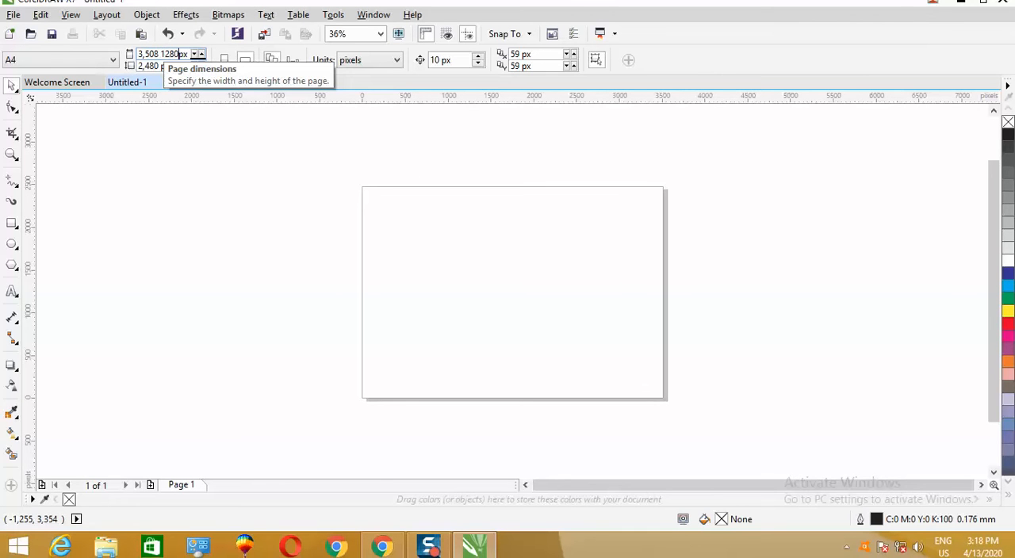
drag(187, 53, 140, 53)
text(1280)
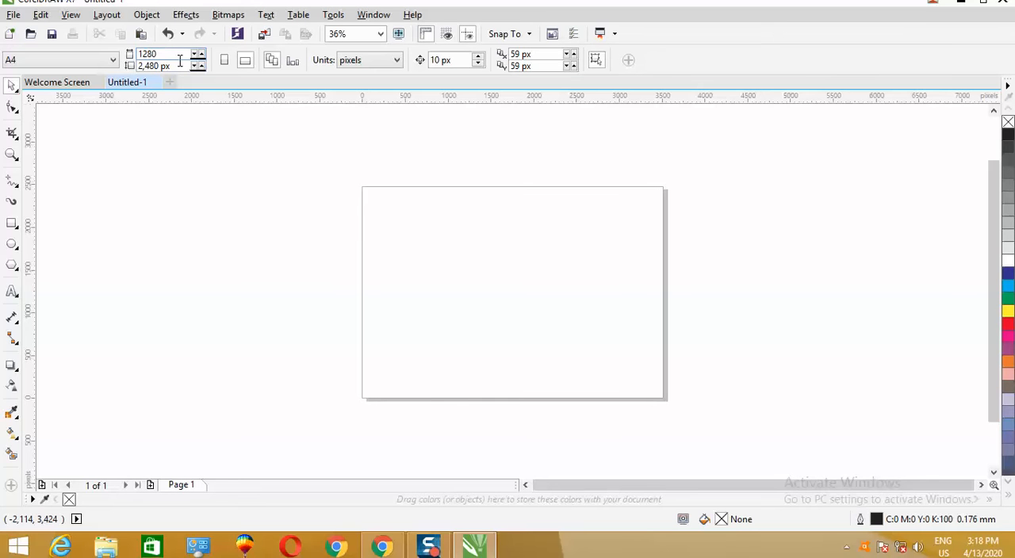
double_click(180, 61)
drag(181, 65, 140, 65)
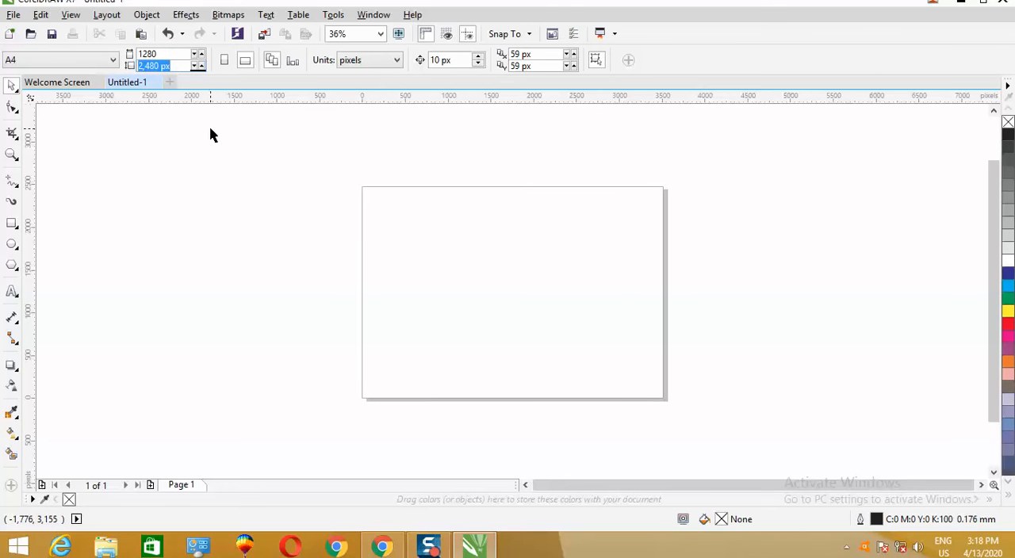
text(720)
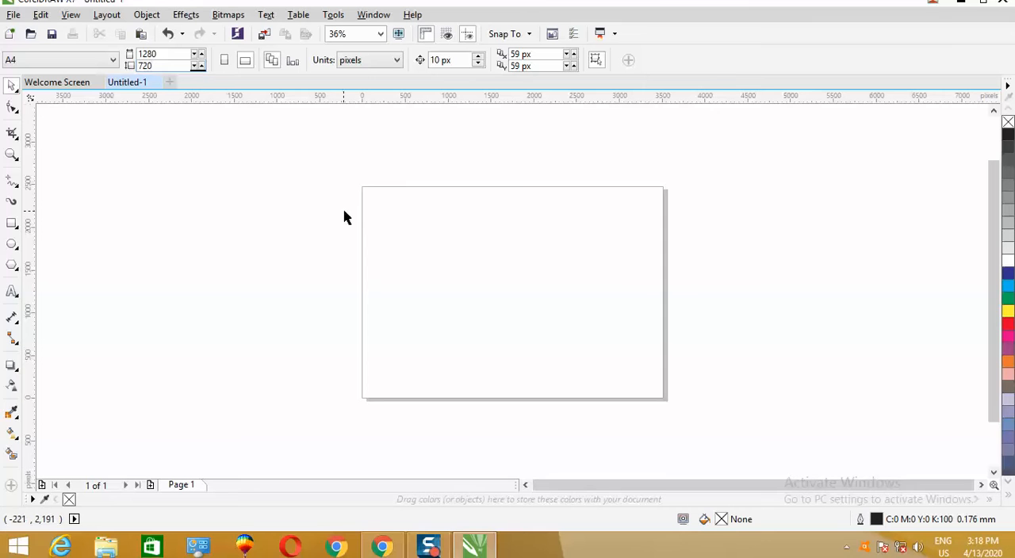
key(Return)
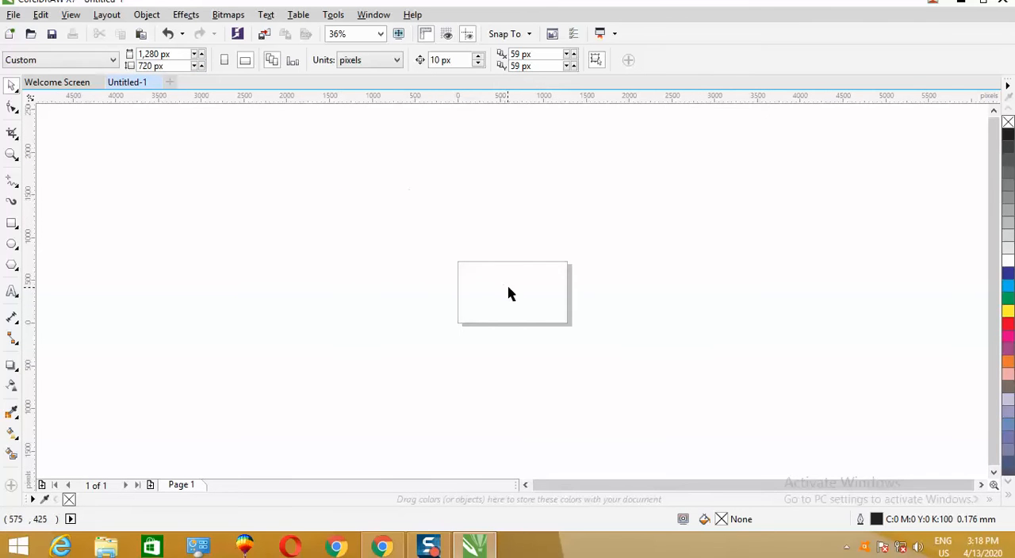
- Activate the Text tool and switch the keyboard input language to Urdu (Pakistan)
scroll(508, 292, up, 2)
scroll(523, 321, up, 2)
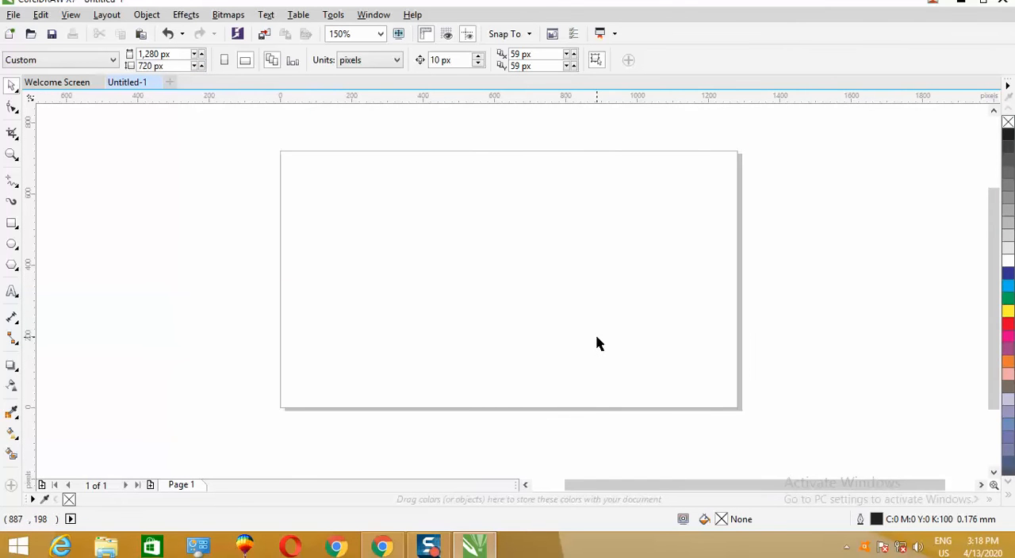
click(12, 292)
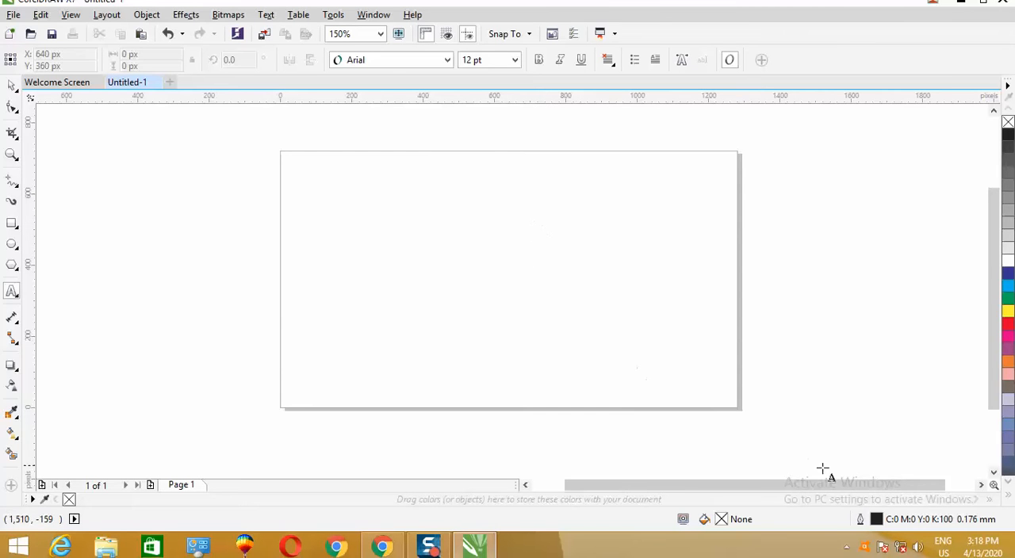
click(943, 549)
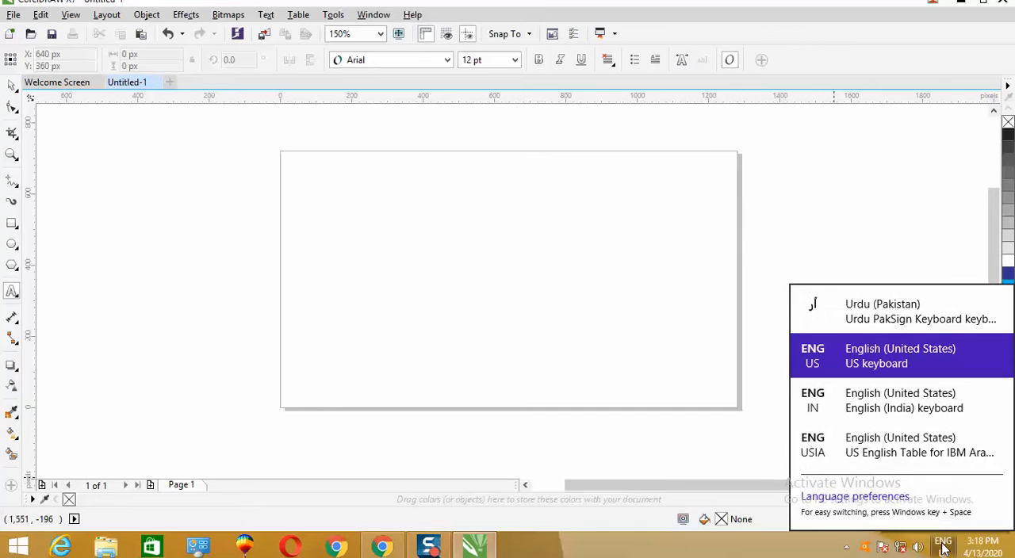
click(835, 316)
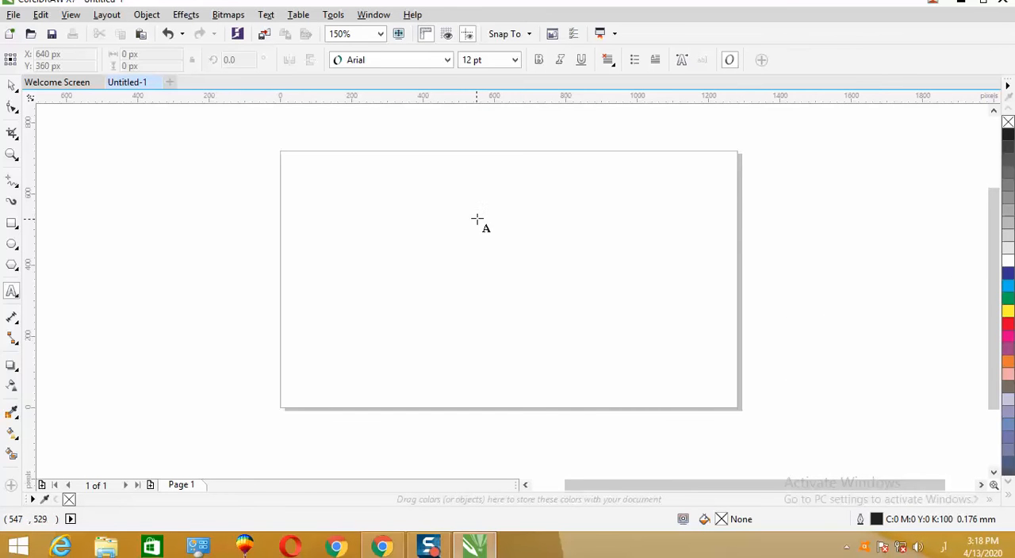
- Add artistic text in the upper part of the page reading "ہم کورل ڈرا کے اندر اردو کیسے لکھتے ہیں۔"
click(557, 217)
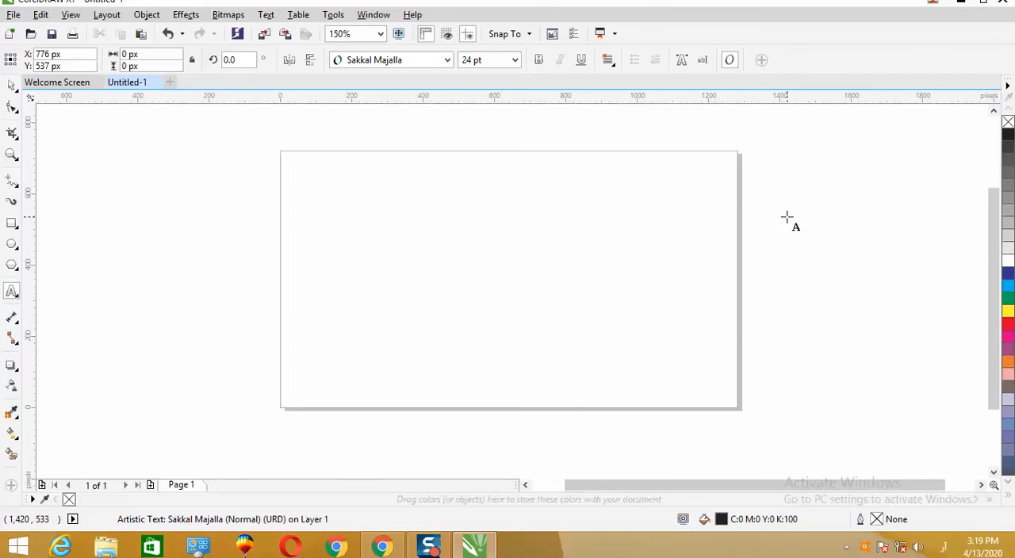
text(ه)
key(BackSpace)
text(هم کور)
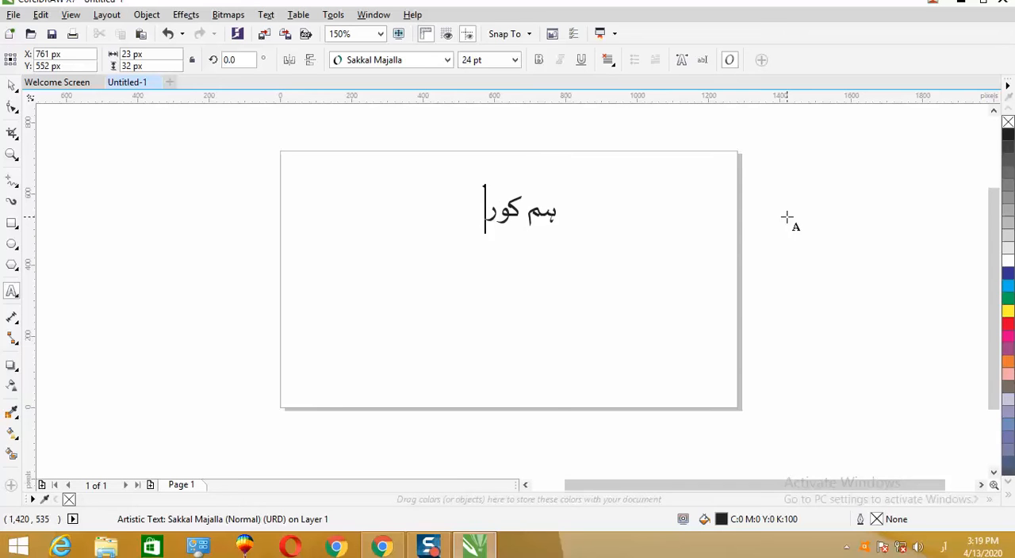
text(ل ڈرا)
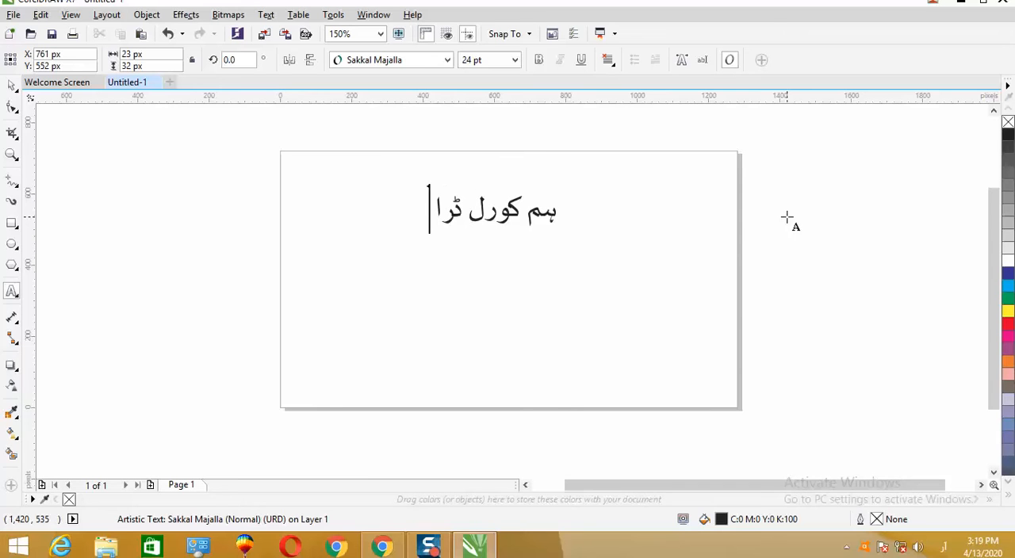
text( کے اندر ارف)
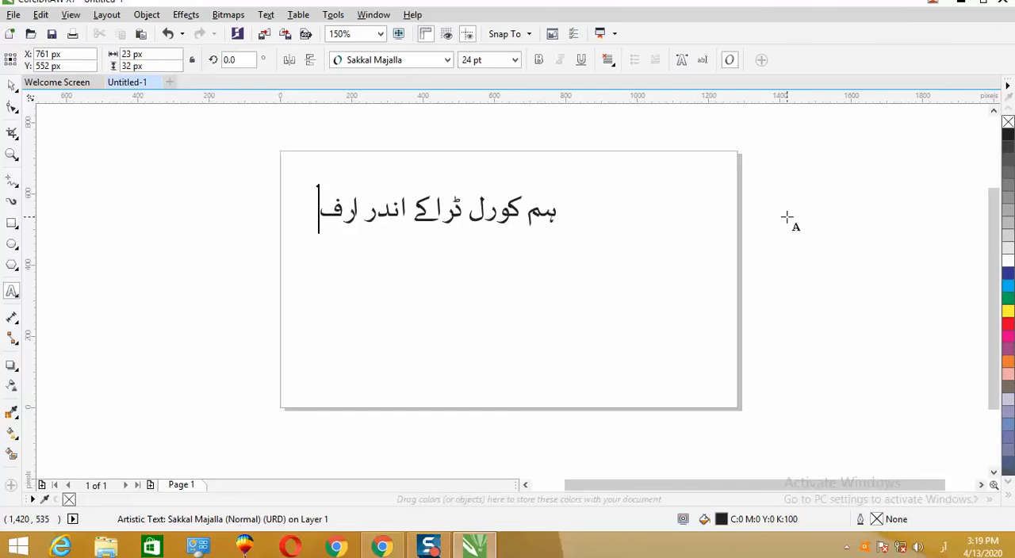
key(BackSpace)
text(دو کیسے لیکھ)
key(BackSpace)
key(BackSpace)
key(BackSpace)
text(ھ)
key(BackSpace)
text(کھتے ہیں)
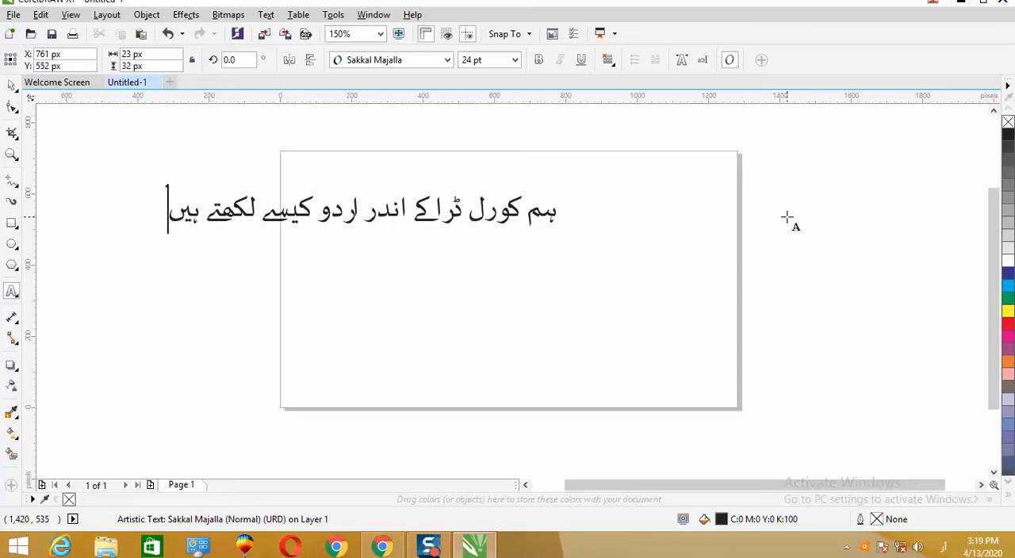
text(۔)
key(Escape)
- Move the Urdu sentence fully inside the page, centring it at about X 645 px, Y 554 px
click(11, 85)
double_click(358, 213)
drag(354, 212, 444, 212)
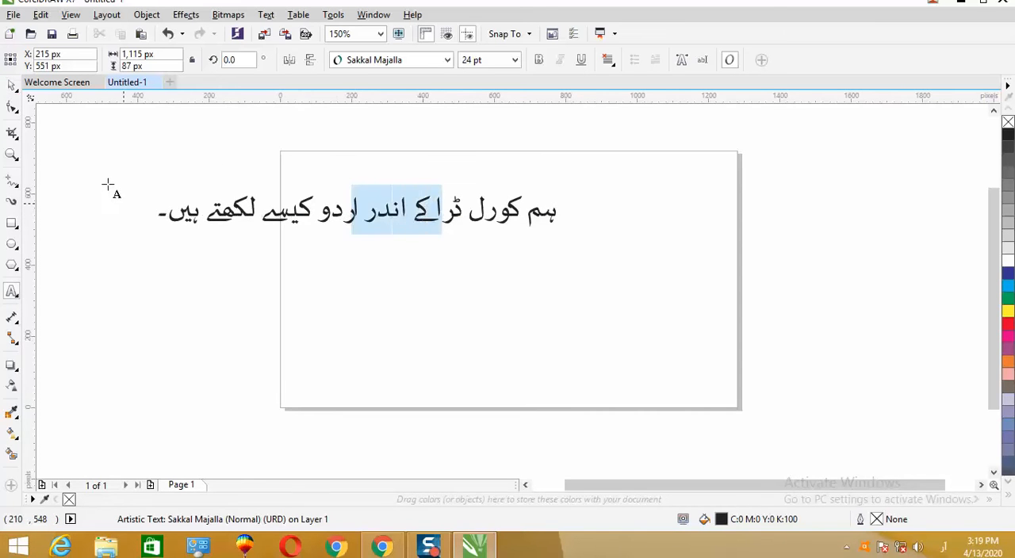
click(11, 85)
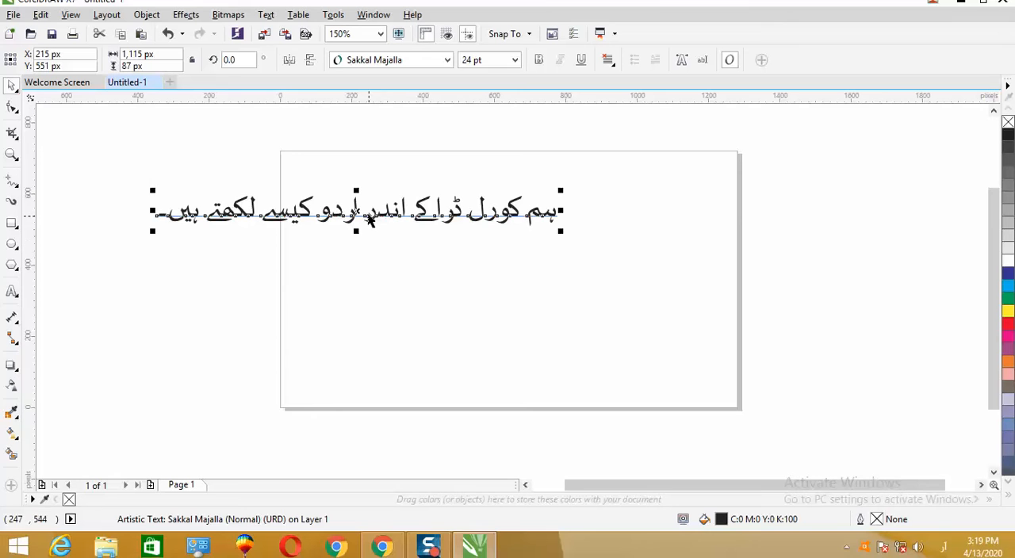
drag(369, 221, 507, 206)
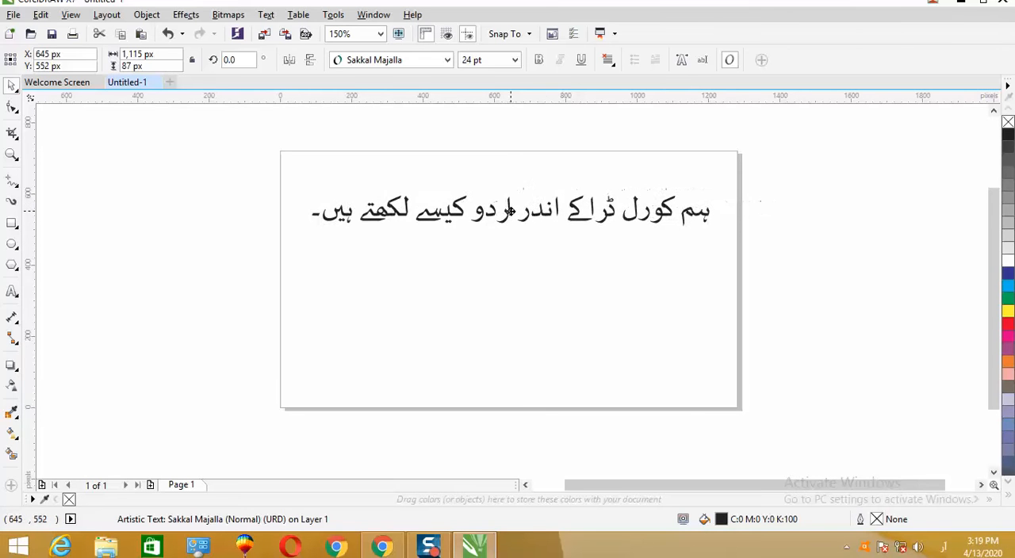
- Change the Urdu sentence's font to Jameel Noori Nastaleeq in its Normal-Italic style
click(448, 61)
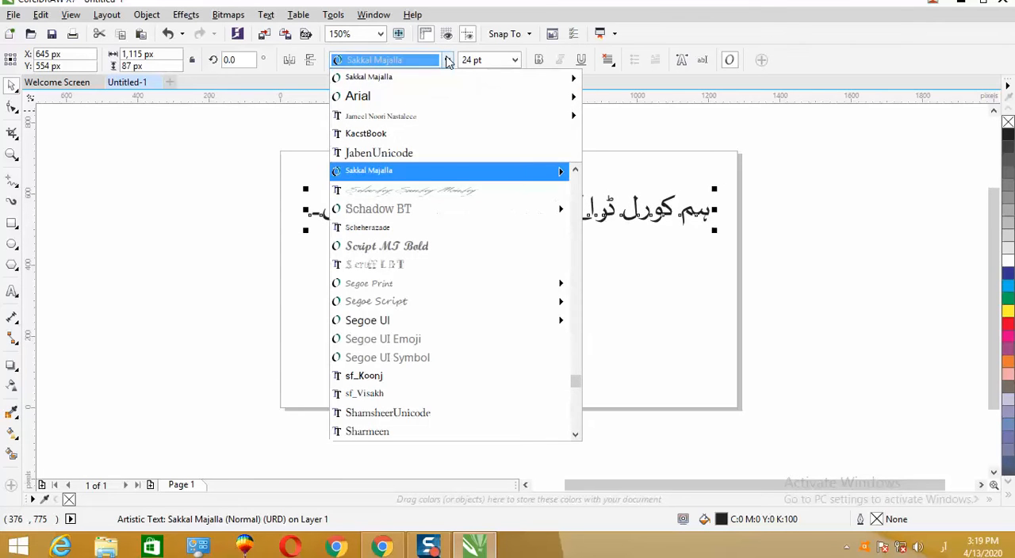
mouse_move(433, 78)
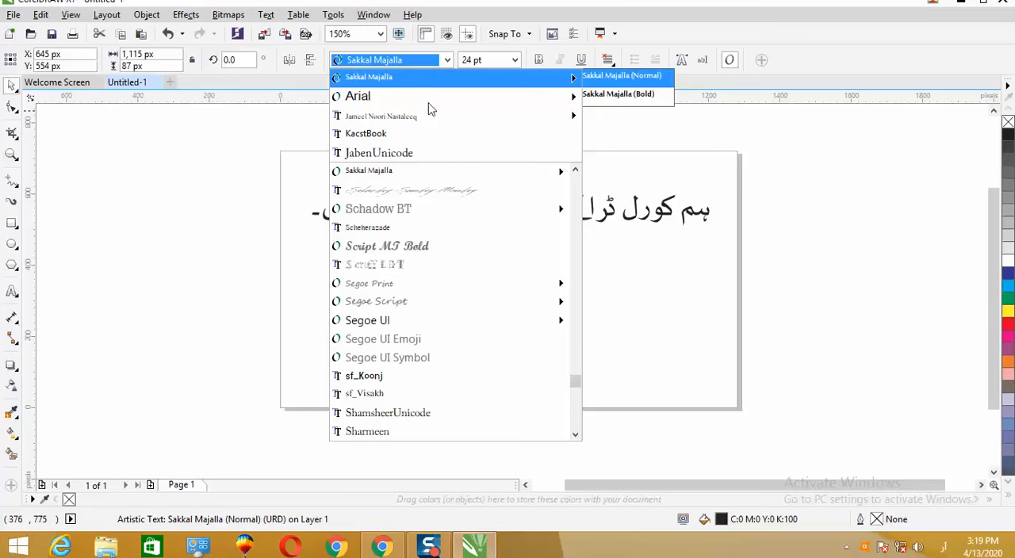
mouse_move(433, 118)
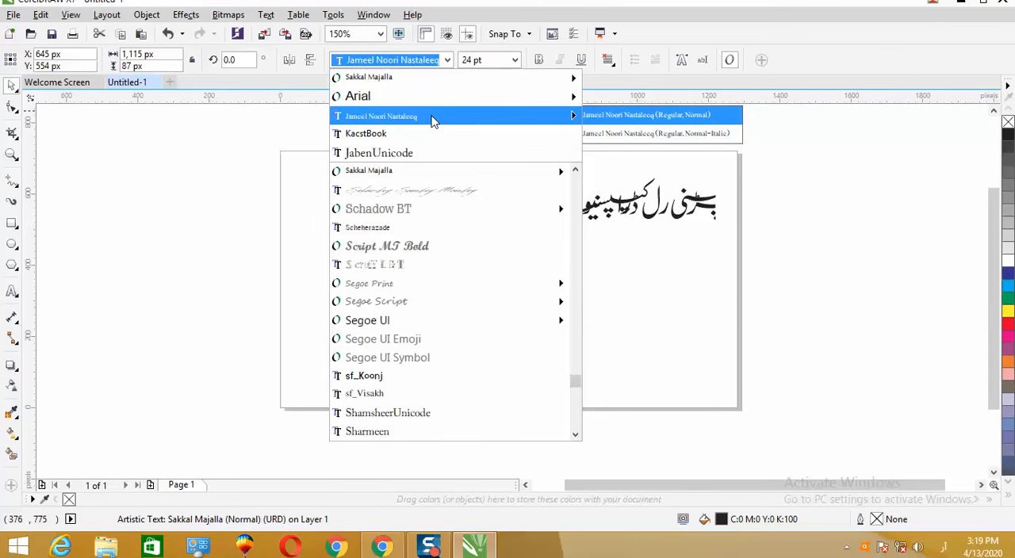
click(615, 135)
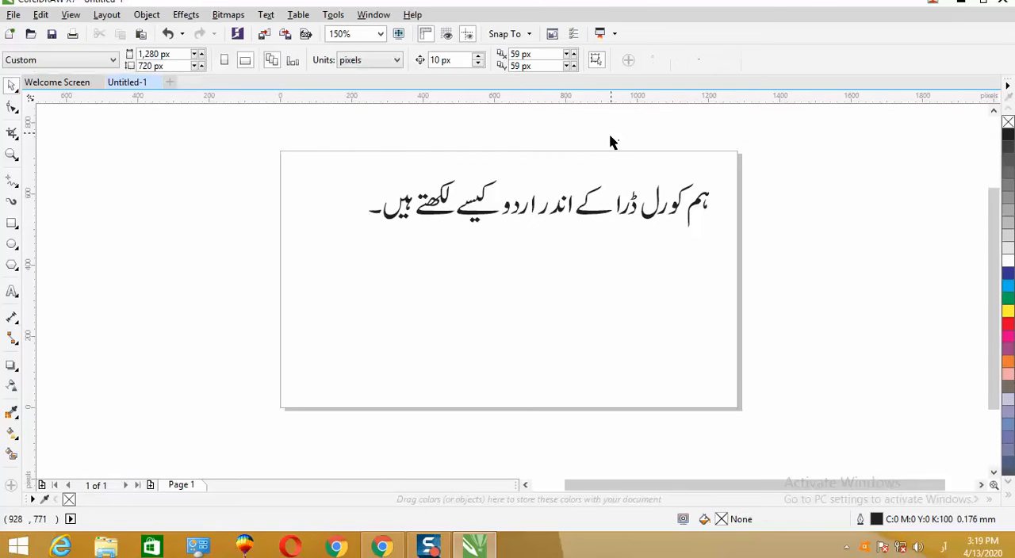
- Reposition the Urdu sentence lower and nearer the page's horizontal middle, at about X 633 px, Y 506 px
click(644, 211)
click(11, 86)
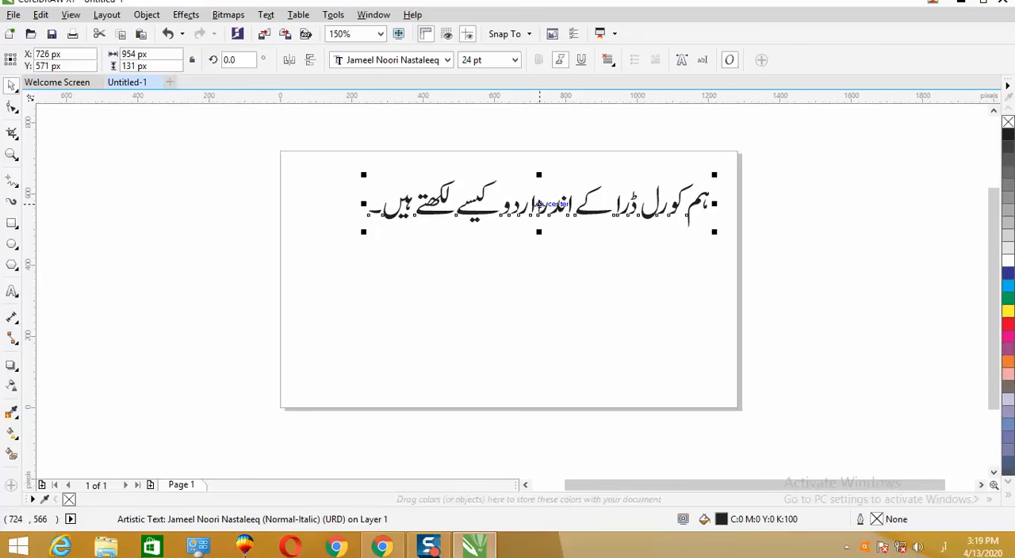
double_click(538, 206)
drag(538, 206, 494, 224)
click(11, 85)
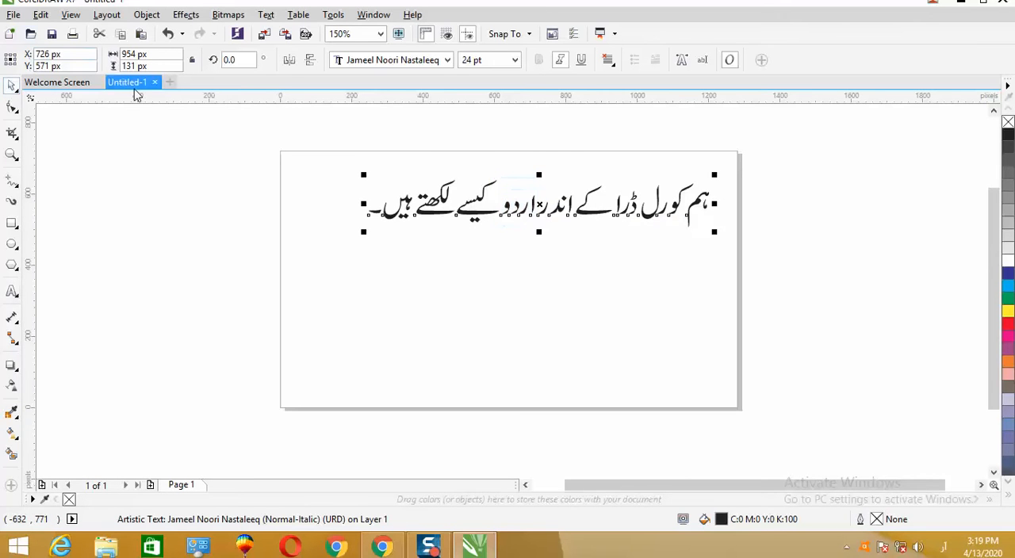
drag(544, 210, 513, 231)
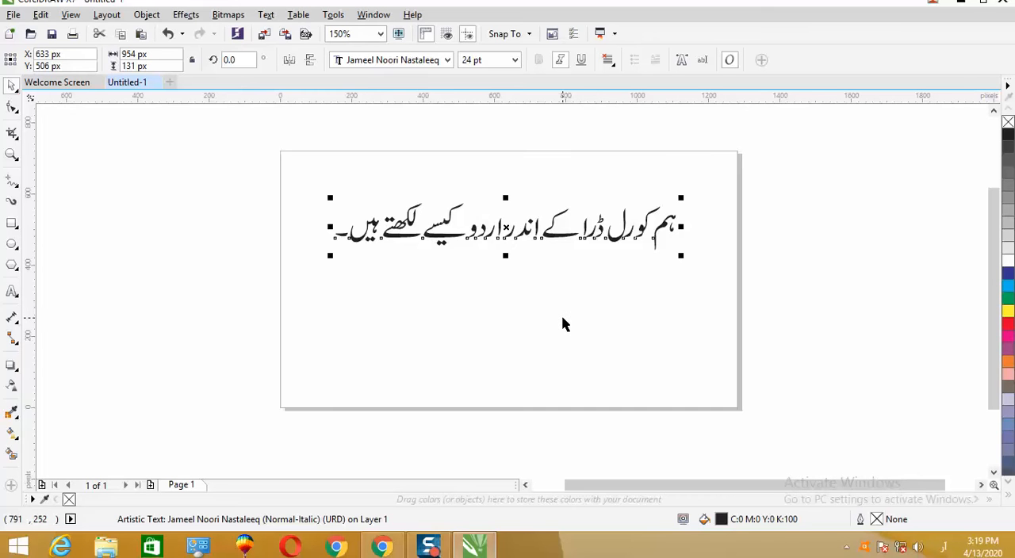
- Give the Urdu sentence a 2.0 mm yellow outline with rounded corners, placed behind the fill and scaling with the object
key(F12)
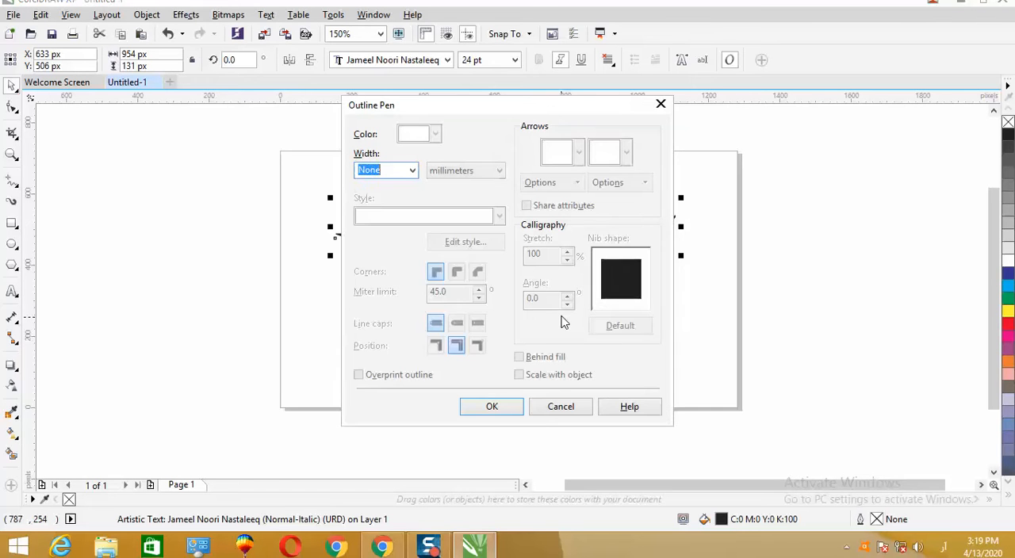
click(413, 173)
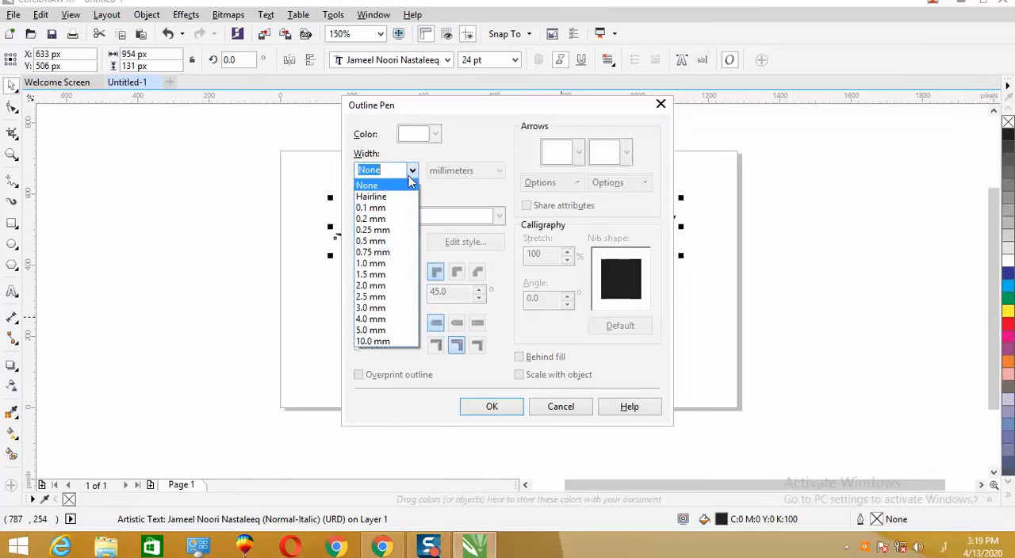
click(381, 286)
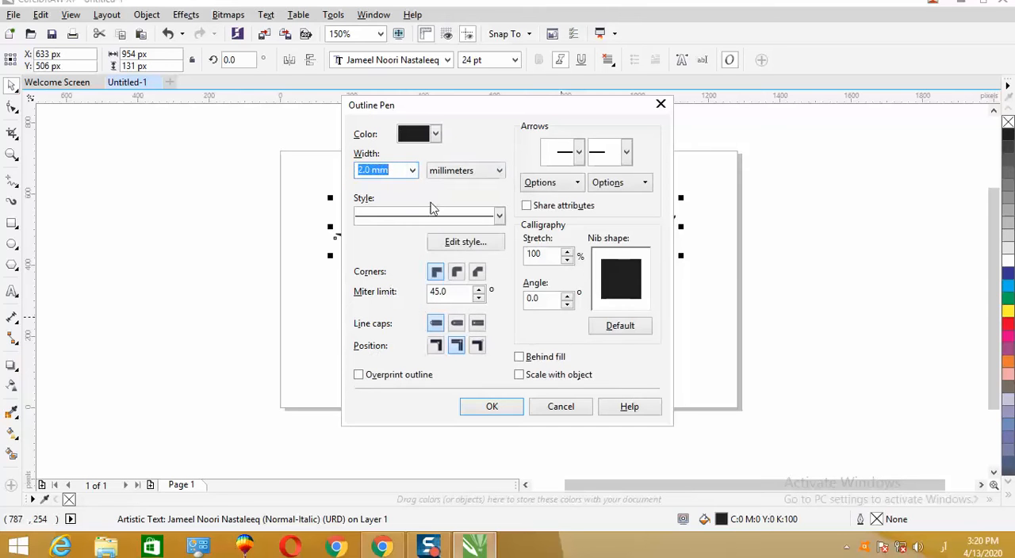
click(437, 134)
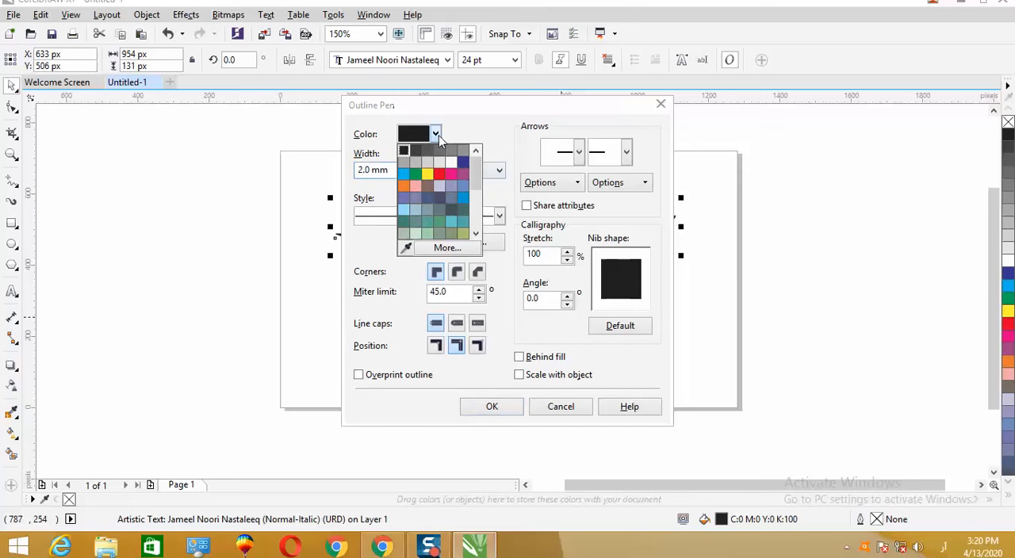
click(428, 175)
click(457, 273)
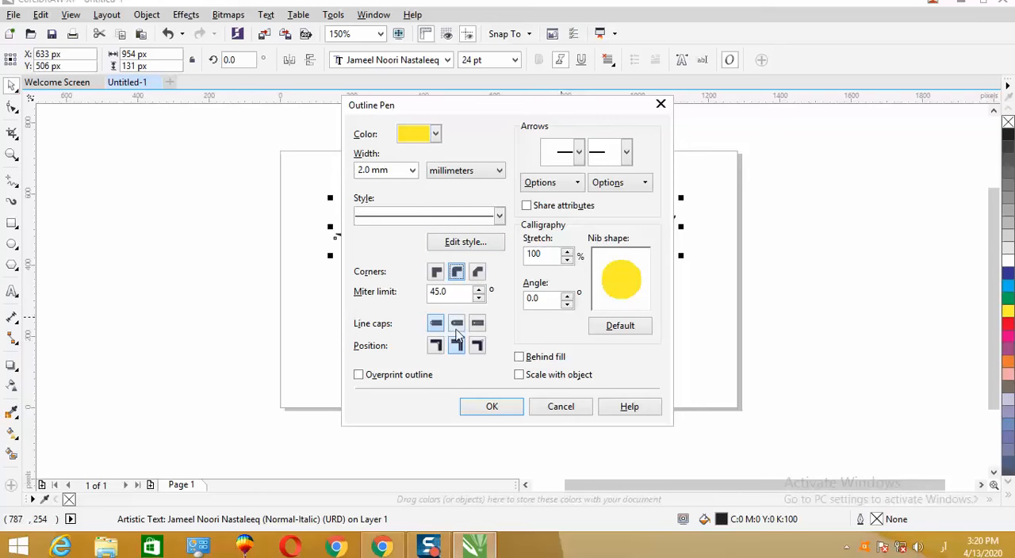
click(520, 358)
click(520, 375)
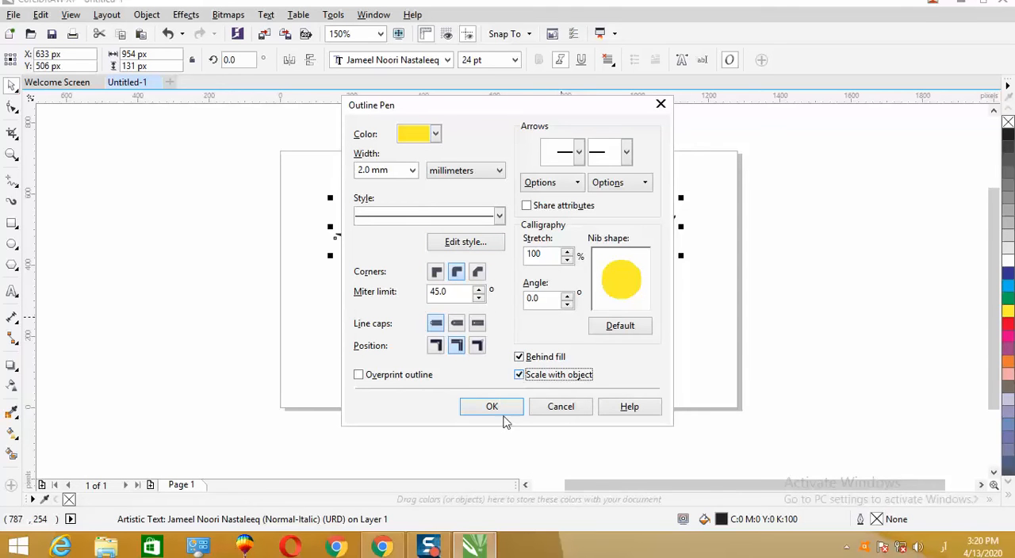
click(493, 407)
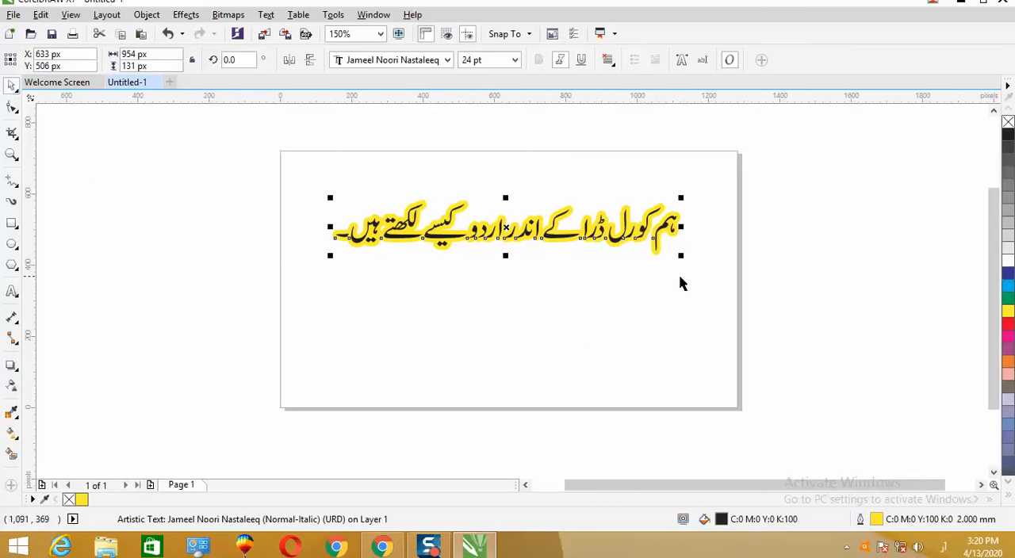
- Enlarge the Urdu sentence to about 1,148 px wide and reposition it on the page at about X 645 px, Y 544 px
drag(330, 255, 261, 285)
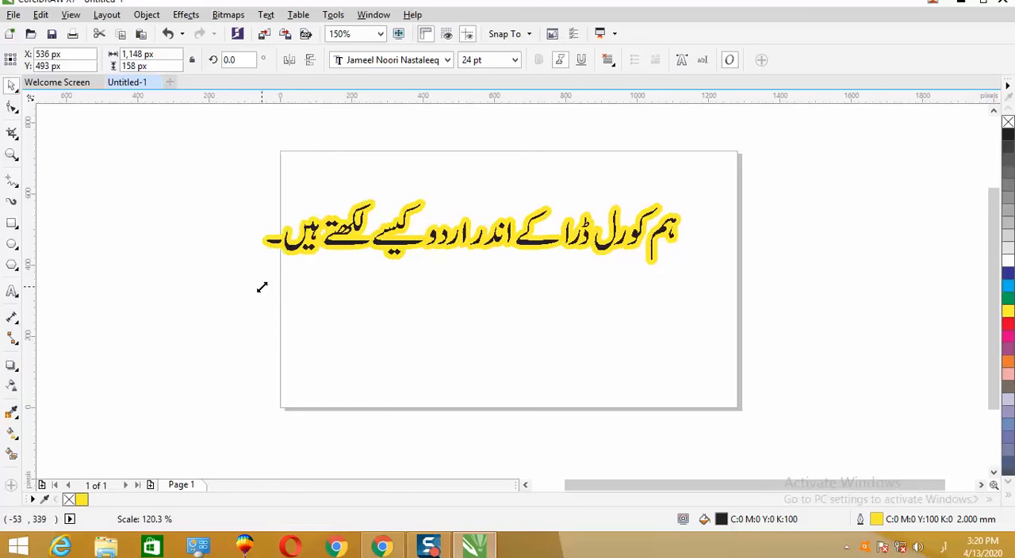
drag(471, 230, 511, 213)
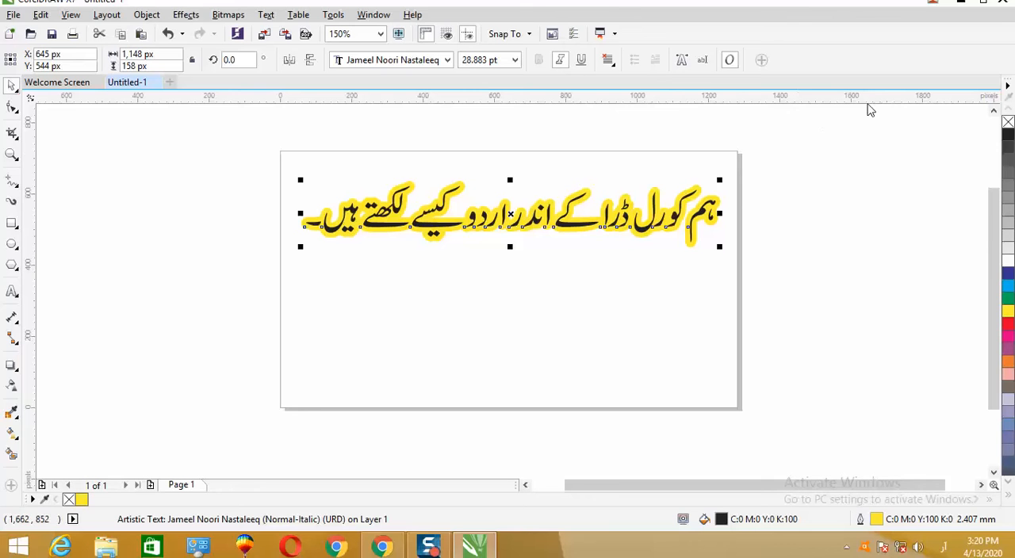
- Open InPage 2009 and create a new one-page A4 portrait document with right-to-left direction
click(963, 7)
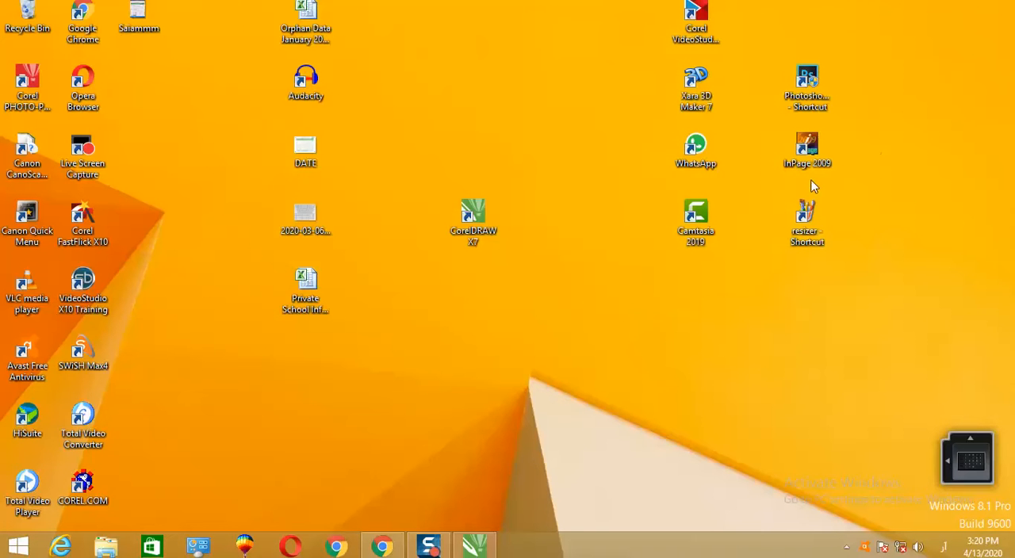
double_click(817, 147)
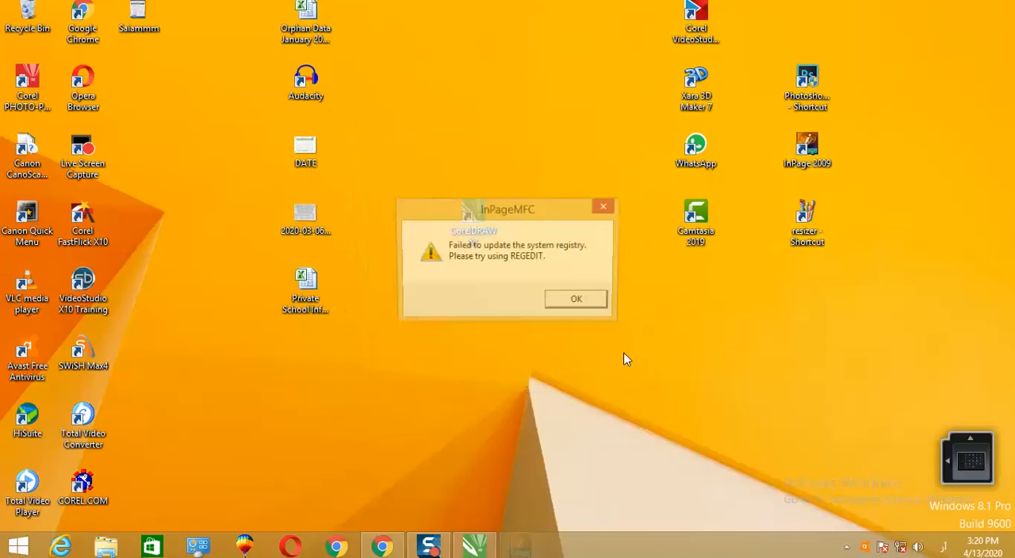
click(579, 303)
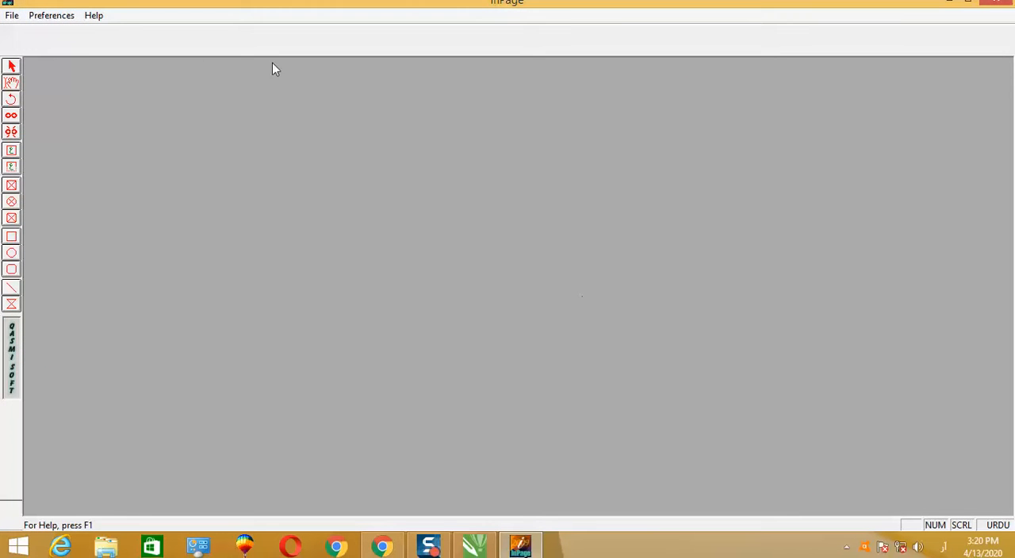
click(12, 15)
click(32, 30)
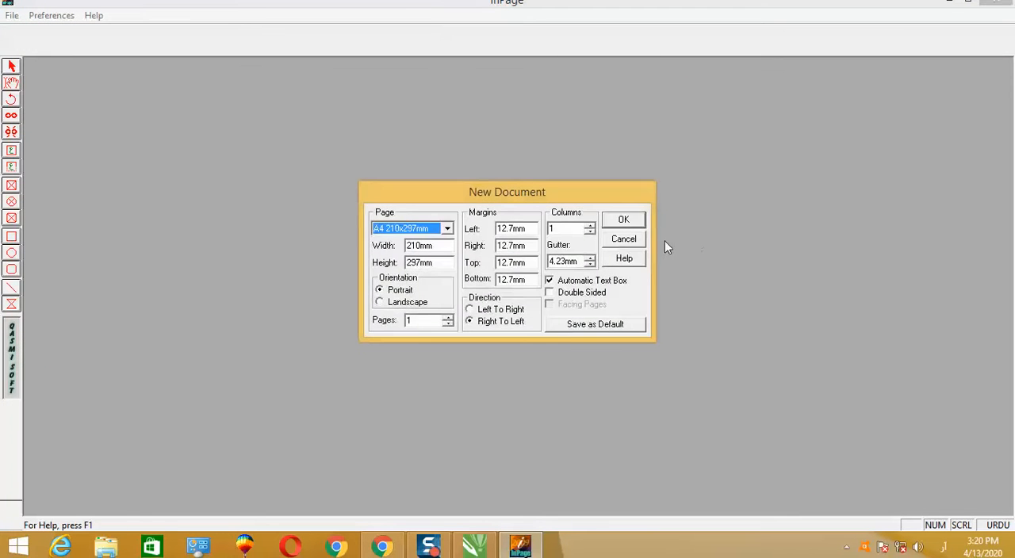
click(618, 222)
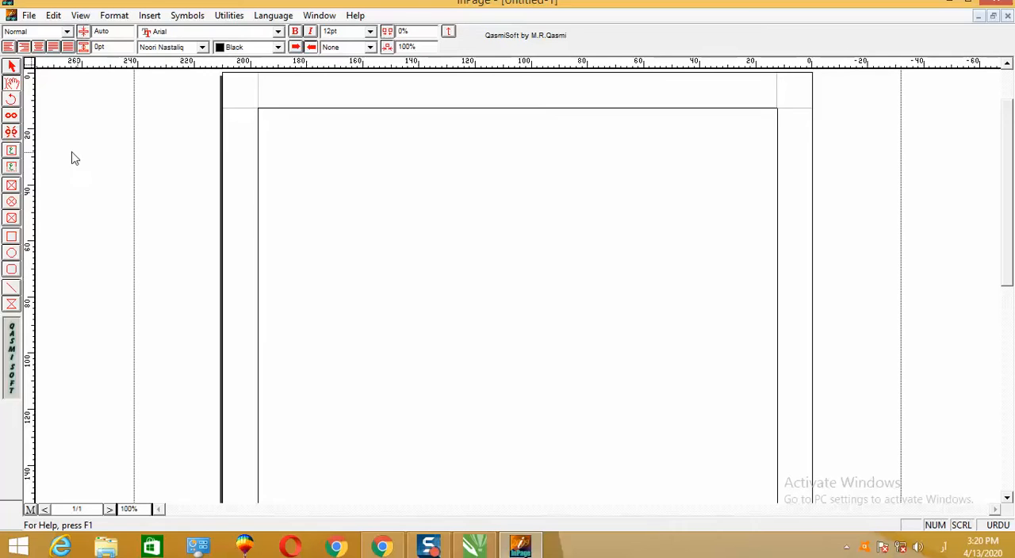
- Draw a text box about 168 x 104 mm on the upper page and enter "کورل ڈرا کے اندر ہم اردو کیسے لکھ سکتے ہیں؟؟؟؟؟؟"
click(12, 153)
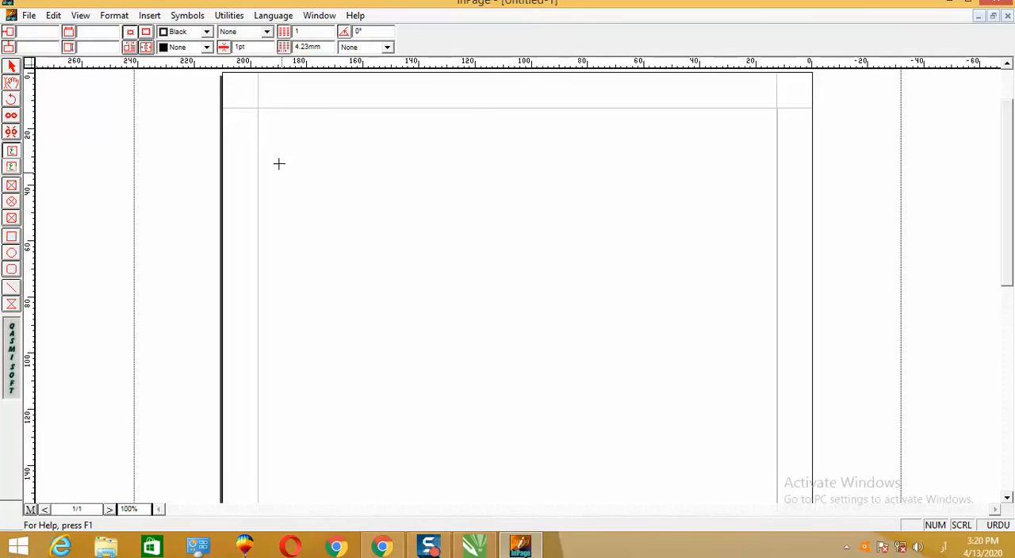
drag(284, 156, 757, 449)
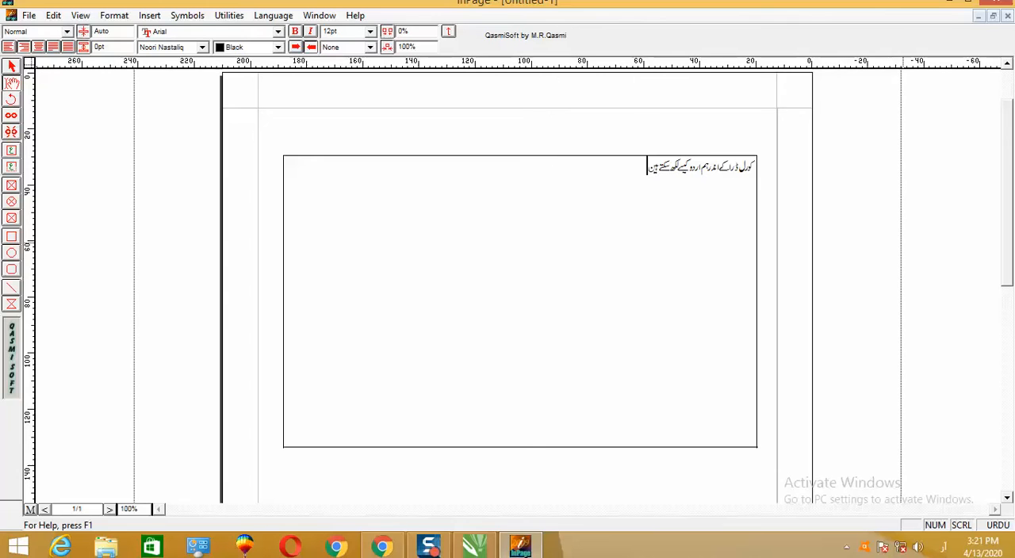
text(؟؟؟؟؟؟؟؟؟)
click(12, 70)
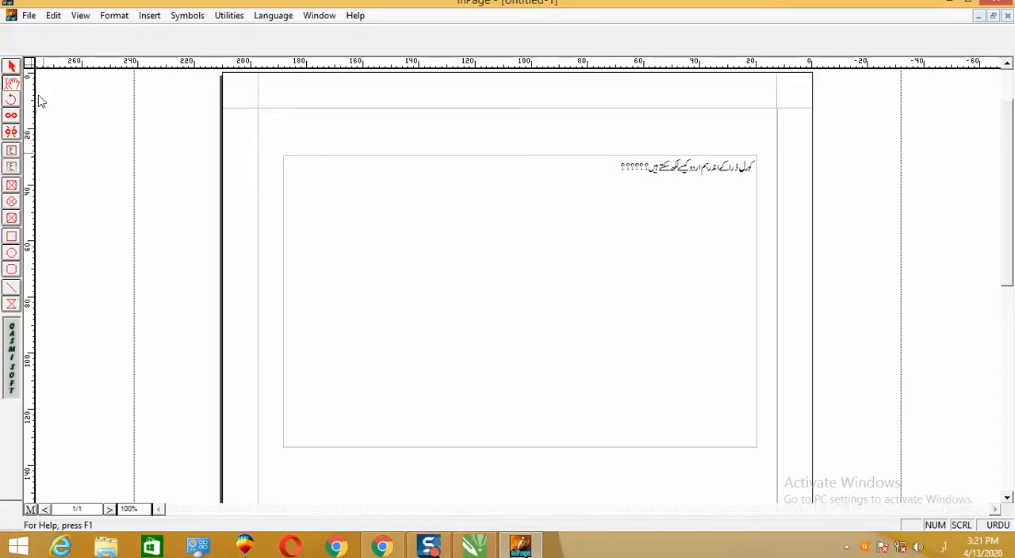
- Enlarge the whole Urdu sentence in the text box to 40 pt
click(532, 191)
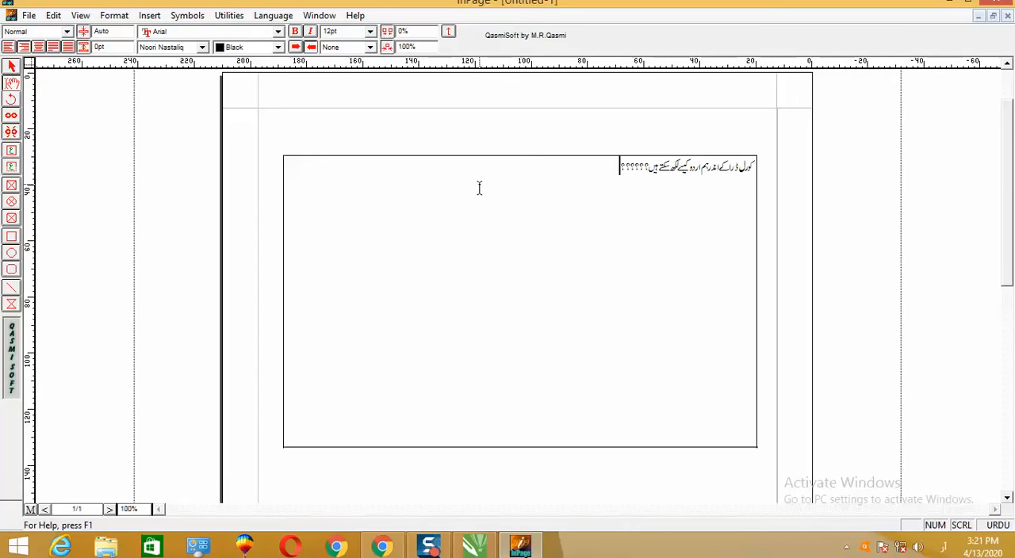
key(ctrl+a)
key(F8)
key(F8)
key(F8)
key(F8)
key(F8)
key(F8)
key(F8)
key(F8)
key(F8)
key(F8)
key(F8)
key(F8)
key(F8)
key(F8)
key(F8)
key(F8)
key(F8)
key(F8)
key(F8)
key(F8)
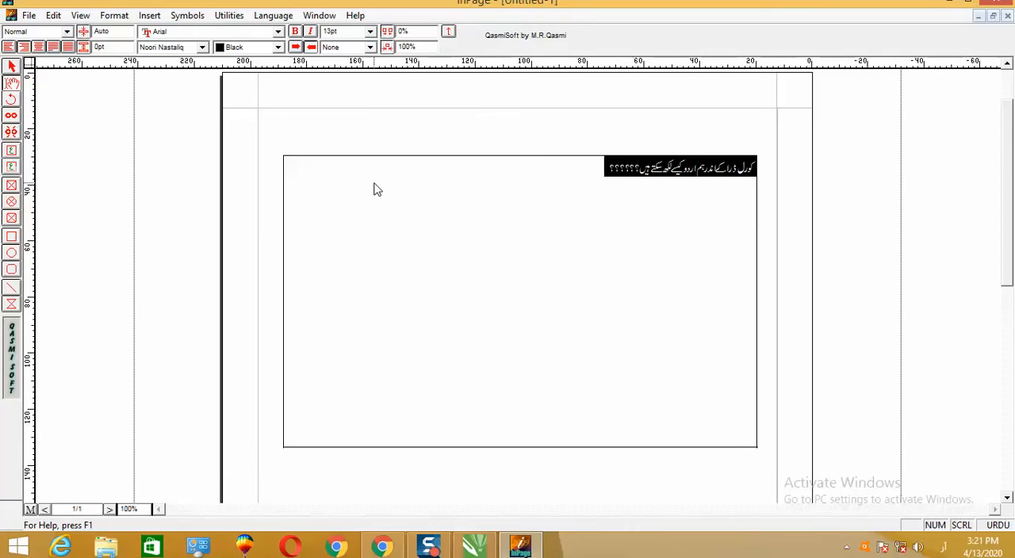
key(F8)
key(F8)
key(F8)
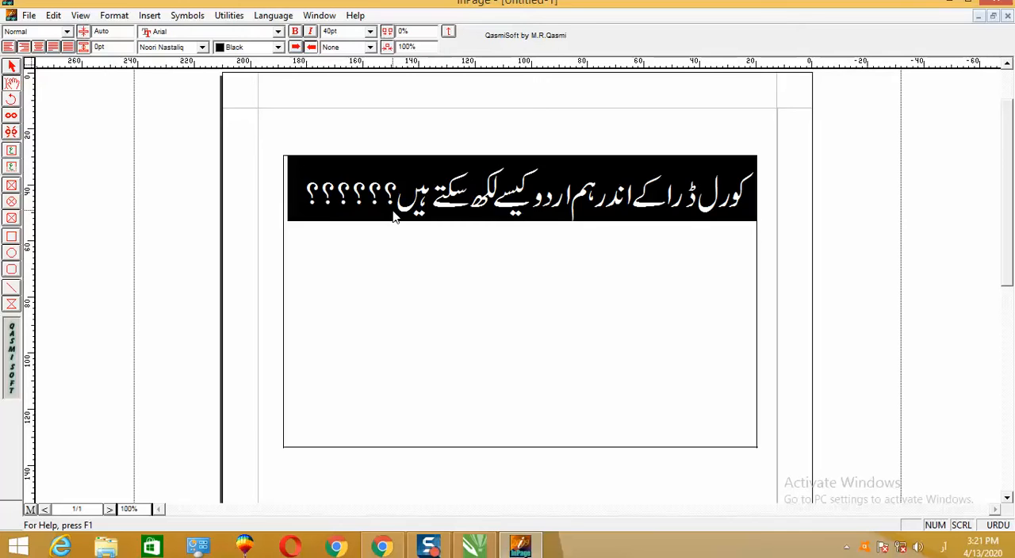
- Split the Urdu sentence into two lines, starting the second line at the word "کیسے"
double_click(405, 208)
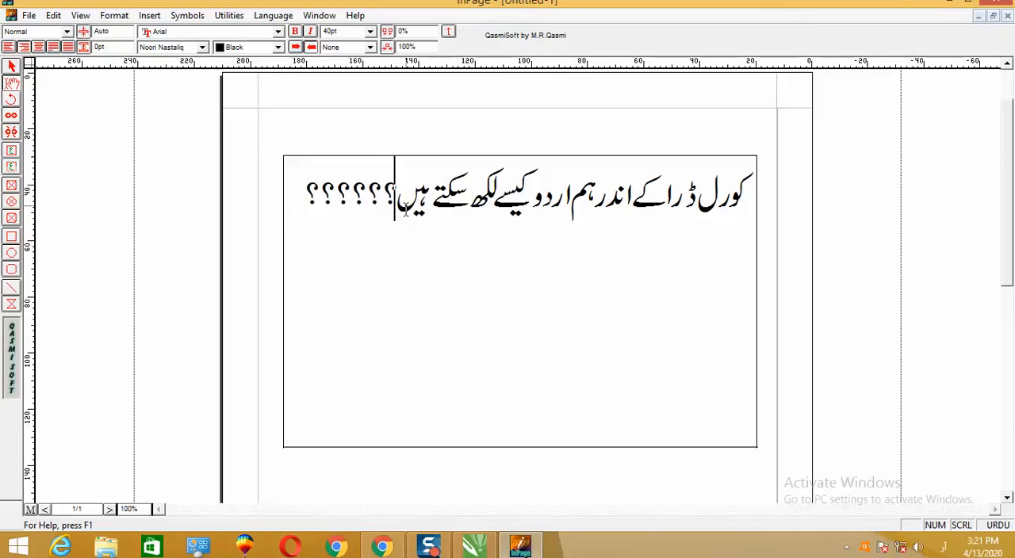
click(569, 198)
triple_click(574, 195)
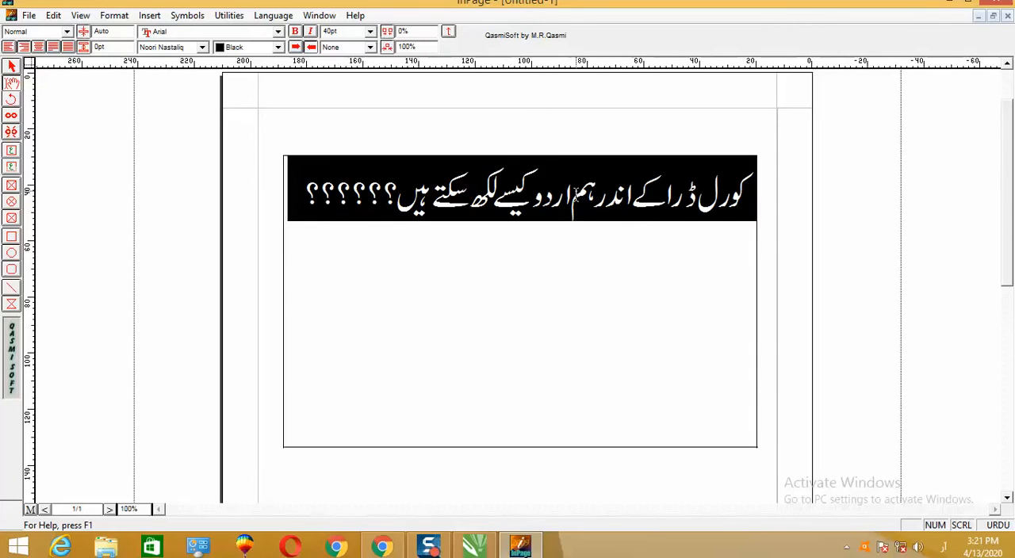
click(539, 198)
key(Return)
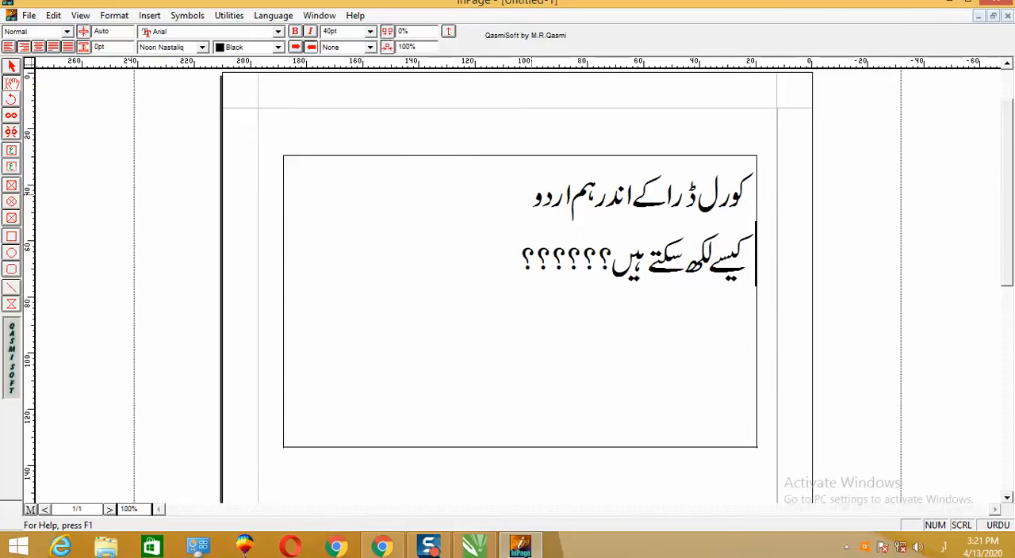
- Enlarge both lines of Urdu text to 74 pt and centre them in the text box
key(ctrl+a)
key(ctrl+F8)
key(ctrl+F8)
key(ctrl+F8)
key(ctrl+F8)
key(ctrl+F8)
key(ctrl+F8)
key(ctrl+F8)
key(ctrl+F8)
key(ctrl+F8)
key(ctrl+F8)
key(ctrl+F8)
key(ctrl+F8)
key(ctrl+F8)
key(ctrl+F8)
key(ctrl+F8)
key(ctrl+F8)
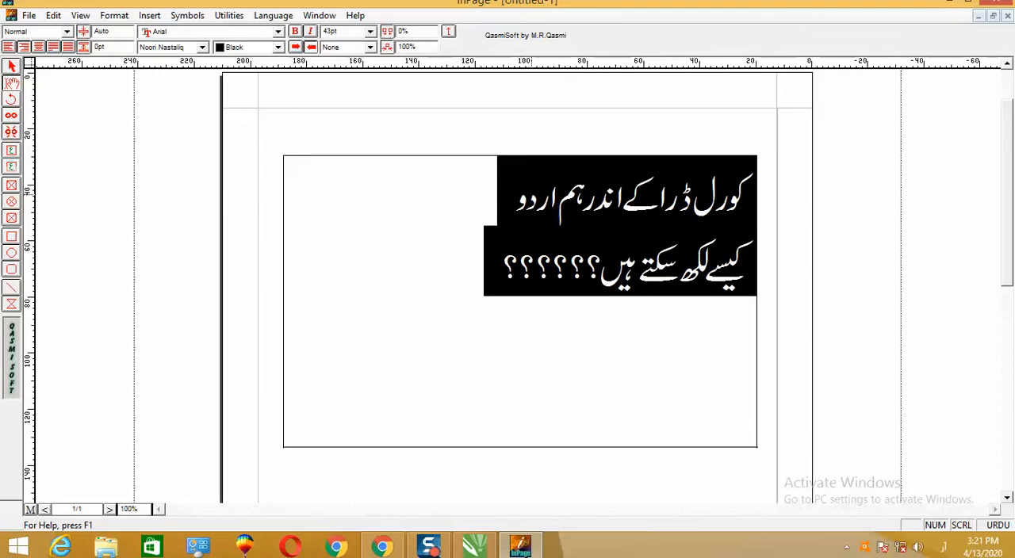
key(ctrl+F8)
key(ctrl+F8)
key(ctrl+F8)
key(ctrl+F8)
key(ctrl+F8)
key(ctrl+F8)
key(ctrl+F8)
key(ctrl+F8)
key(ctrl+F8)
key(ctrl+F8)
key(ctrl+F8)
key(ctrl+F8)
key(ctrl+F8)
key(ctrl+F8)
key(ctrl+F8)
key(ctrl+F8)
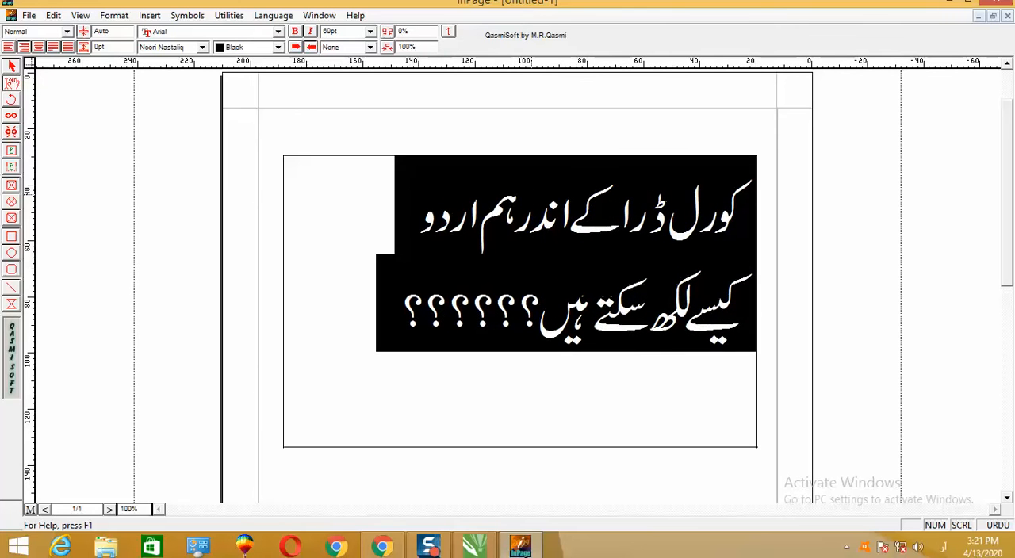
key(ctrl+F8)
key(ctrl+F8)
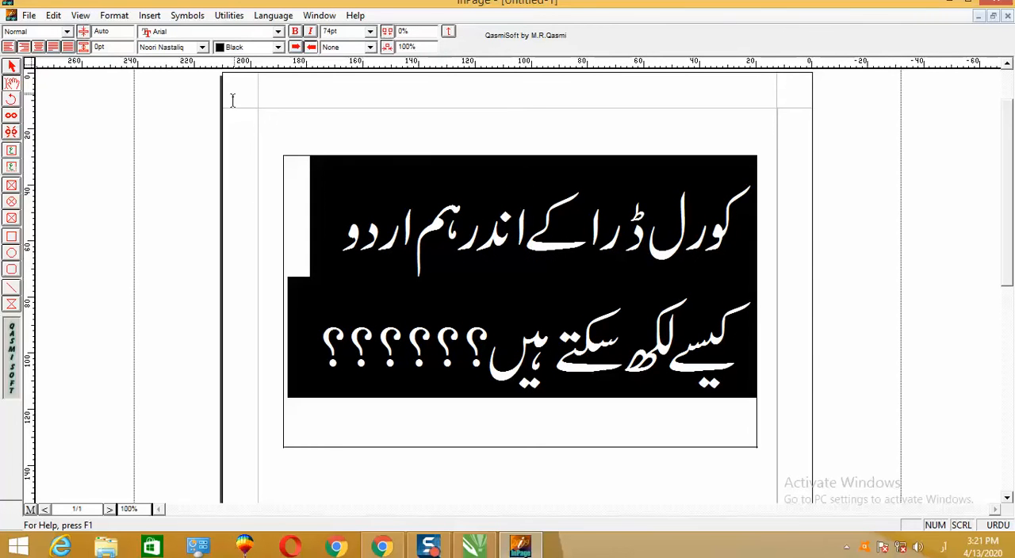
click(38, 48)
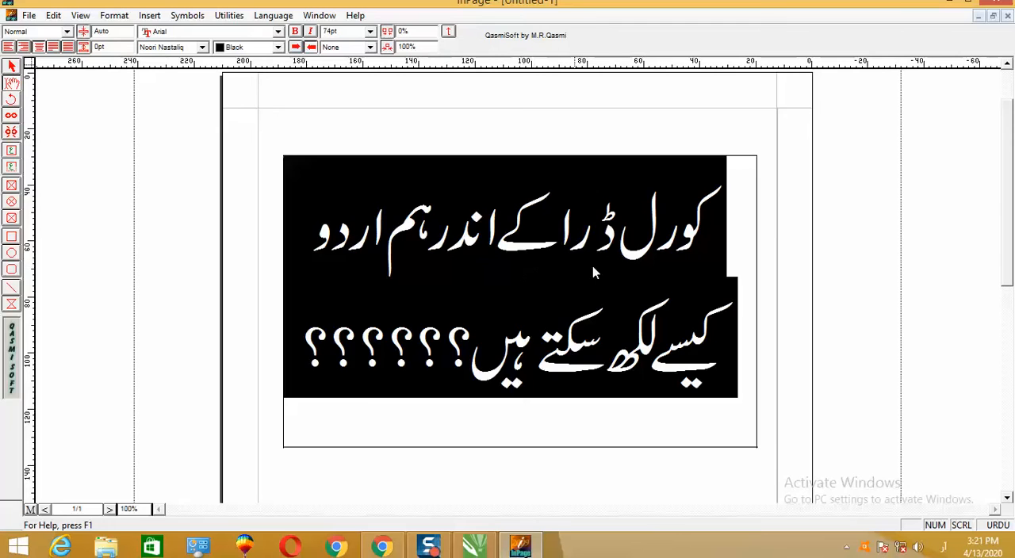
click(705, 249)
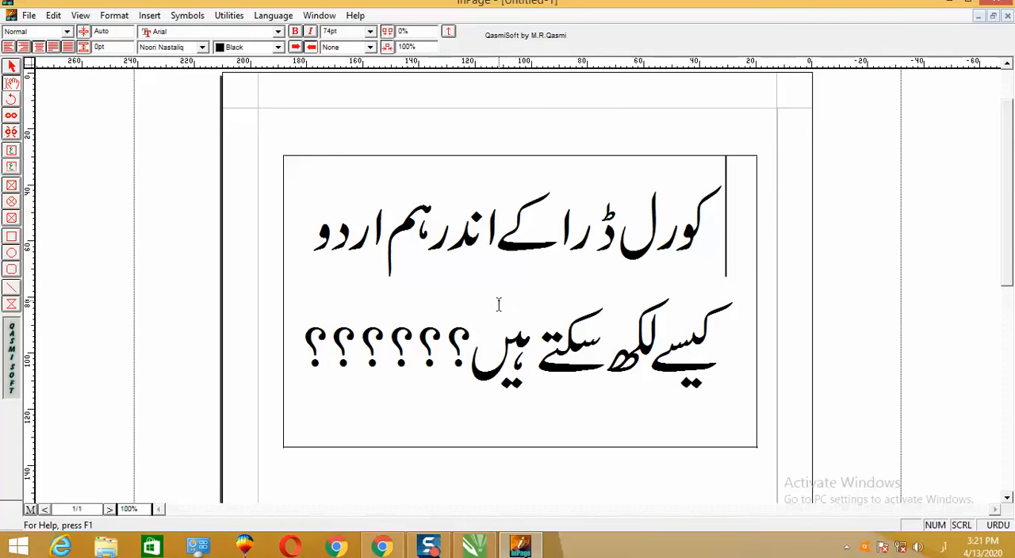
- Change the font of all the Urdu text to Aswad and reduce its size to 47 pt so both lines fit
mouse_move(688, 239)
mouse_down()
mouse_move(669, 303)
mouse_move(700, 240)
mouse_up()
key(ctrl+a)
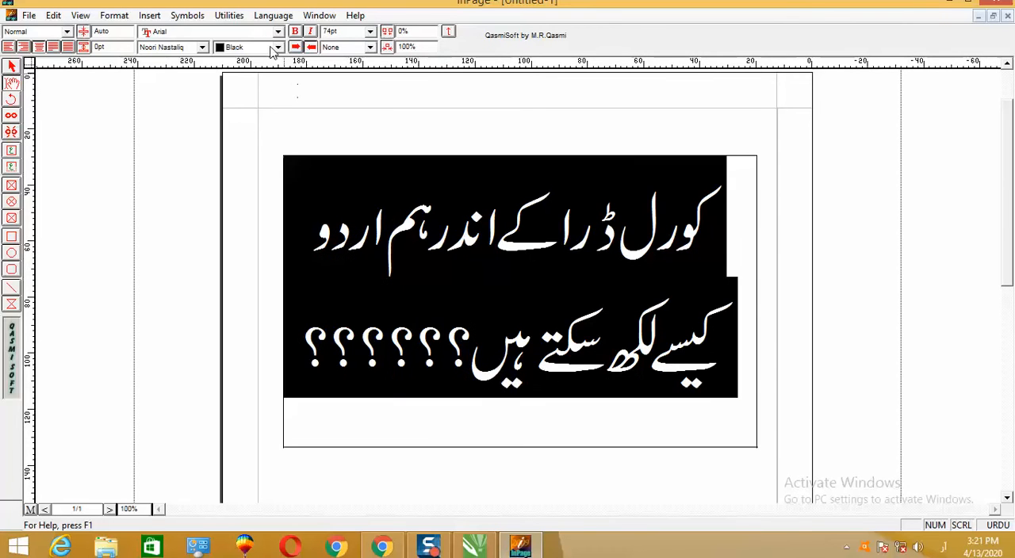
click(203, 48)
scroll(183, 97, down, 1)
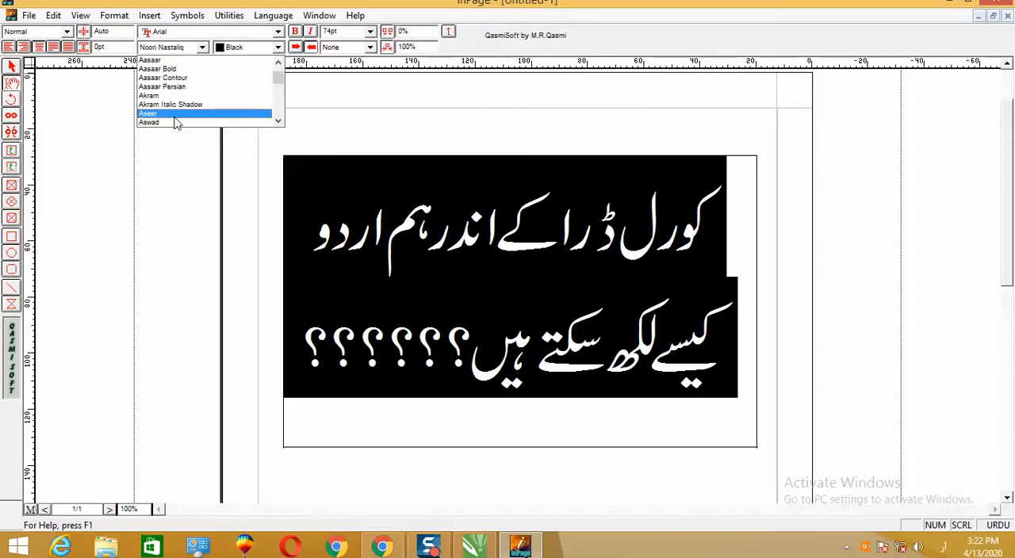
click(175, 122)
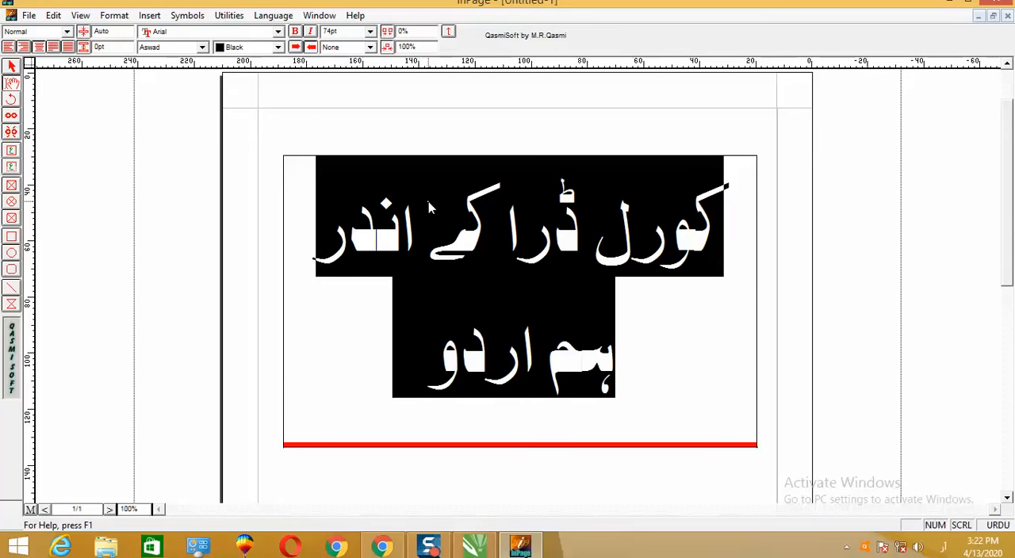
key(F11)
key(F11)
key(F11)
key(F11)
key(F11)
key(F11)
key(F11)
key(F11)
key(F11)
key(F11)
key(F11)
key(F11)
key(F11)
key(F11)
key(F11)
key(F11)
key(F11)
key(F11)
key(F11)
key(F11)
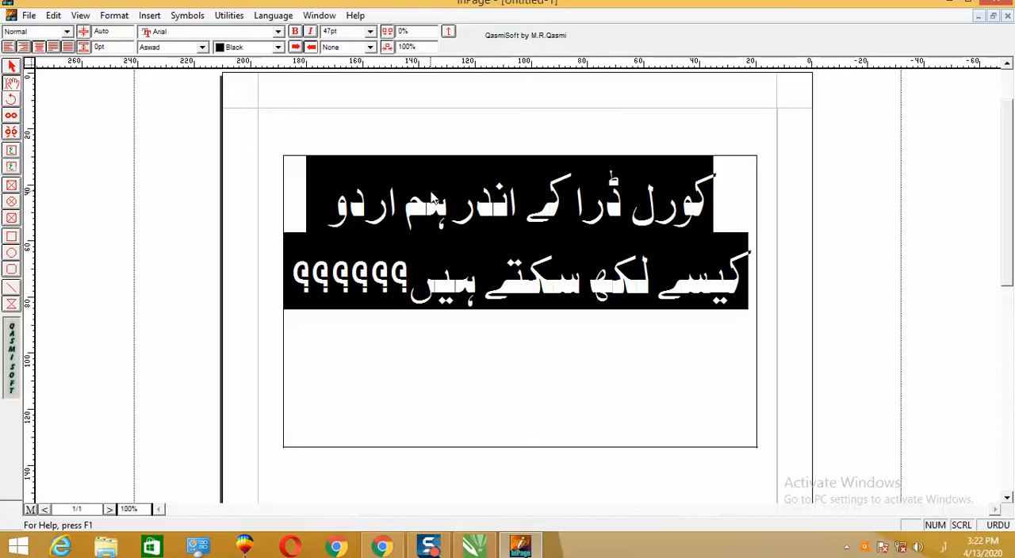
click(538, 345)
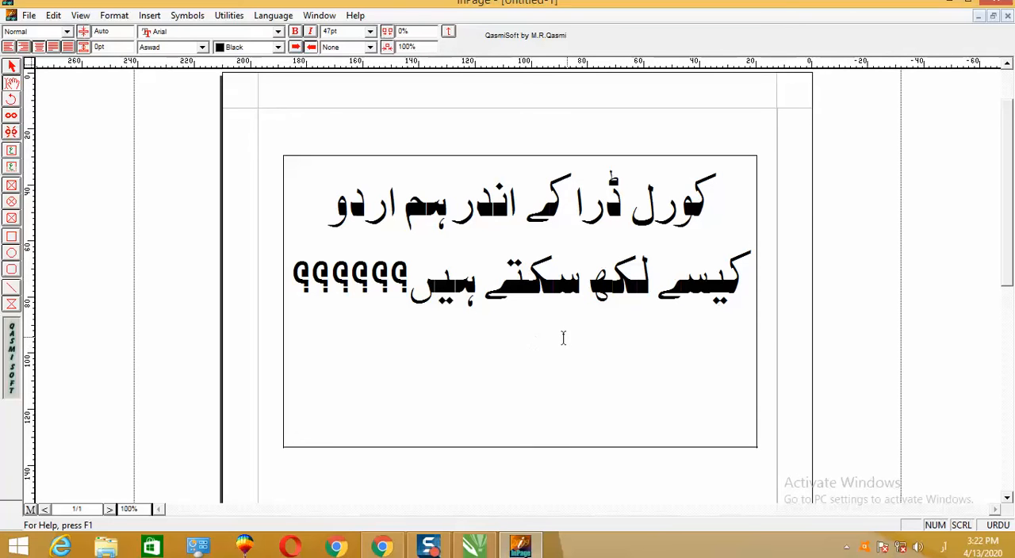
click(623, 206)
double_click(623, 206)
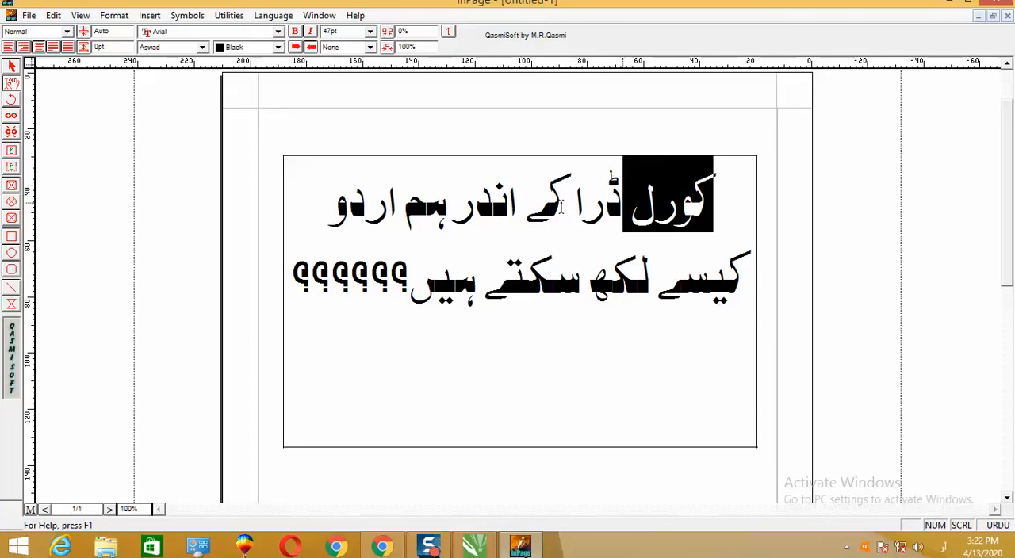
click(12, 66)
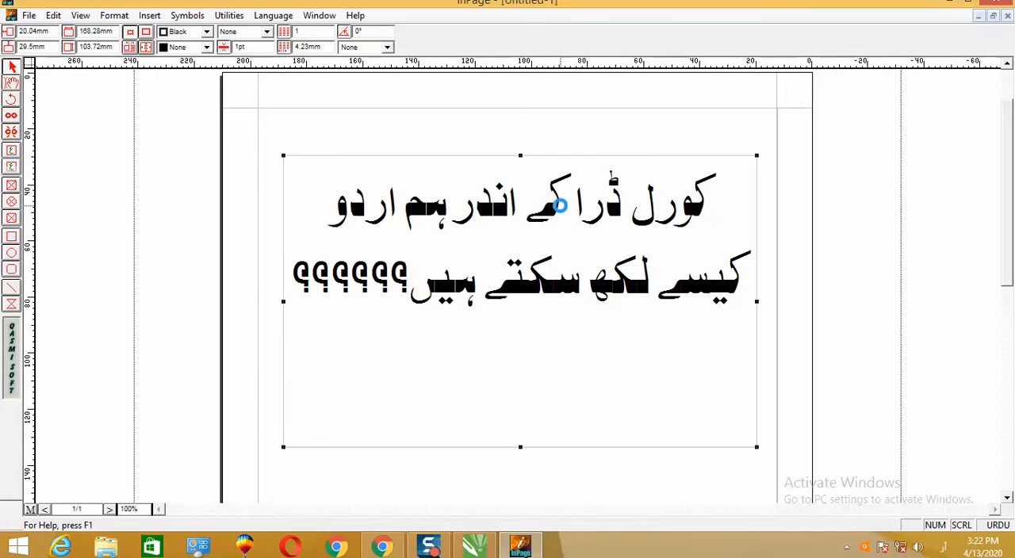
click(629, 155)
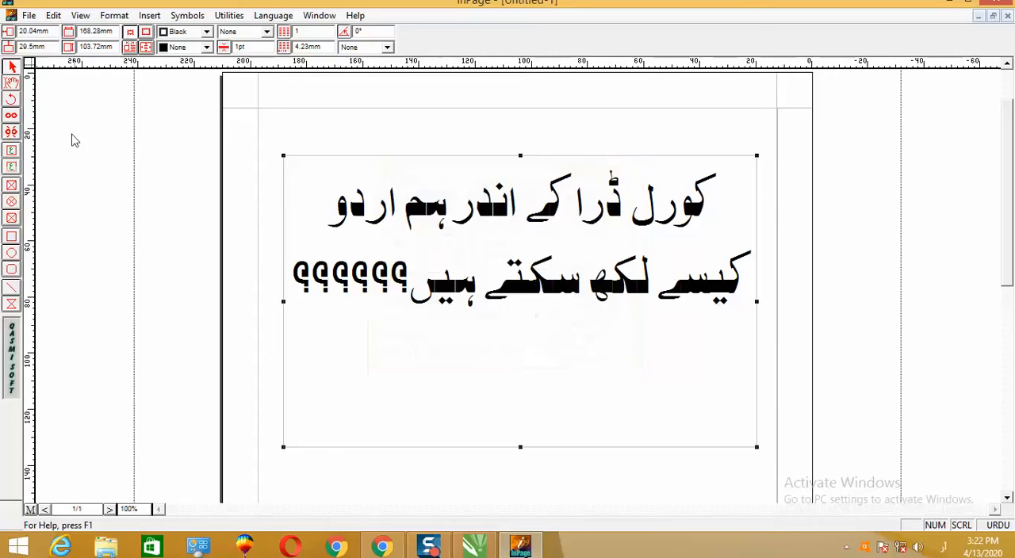
click(11, 82)
triple_click(489, 196)
click(507, 244)
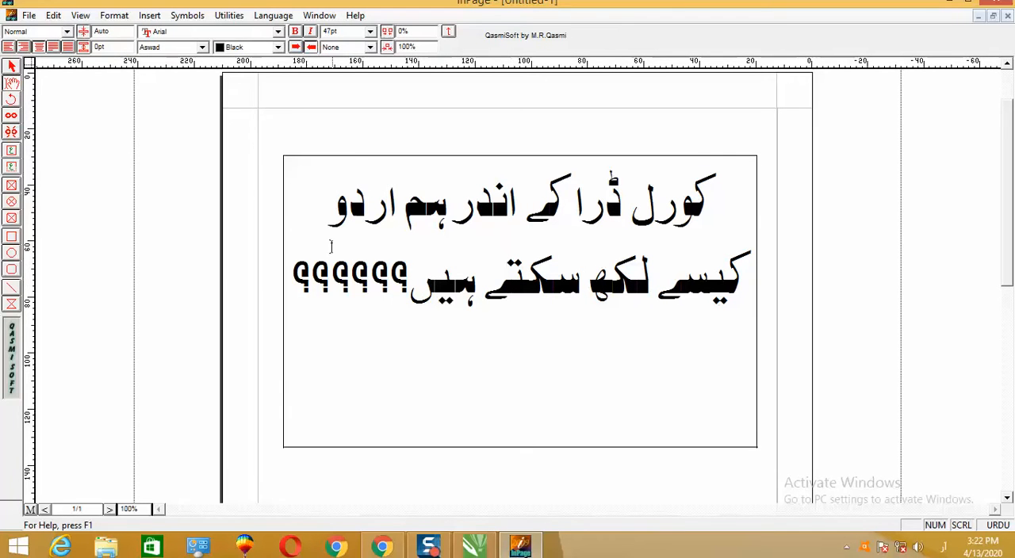
- Stretch the text box downward to a height of about 145 mm to make room below the Urdu lines
click(11, 65)
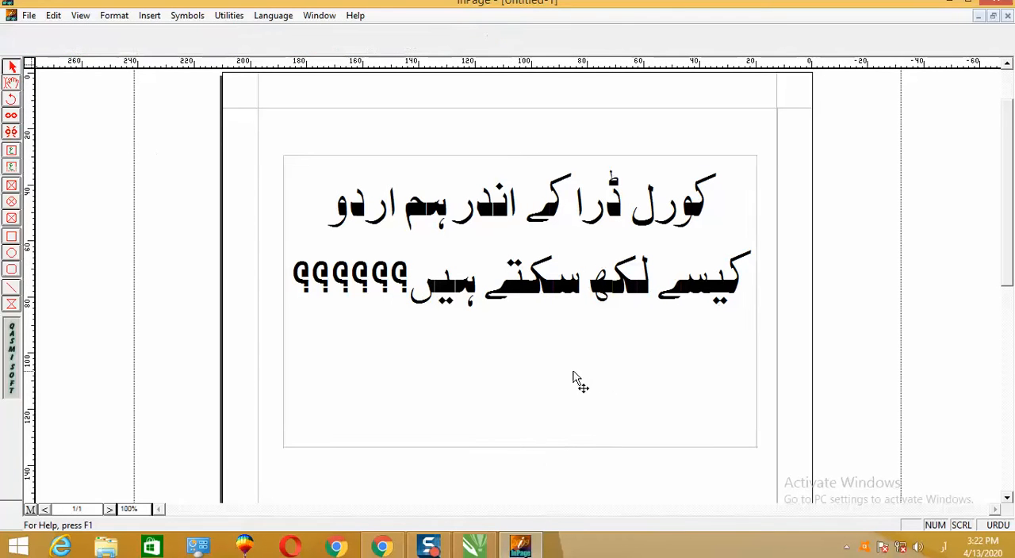
double_click(521, 446)
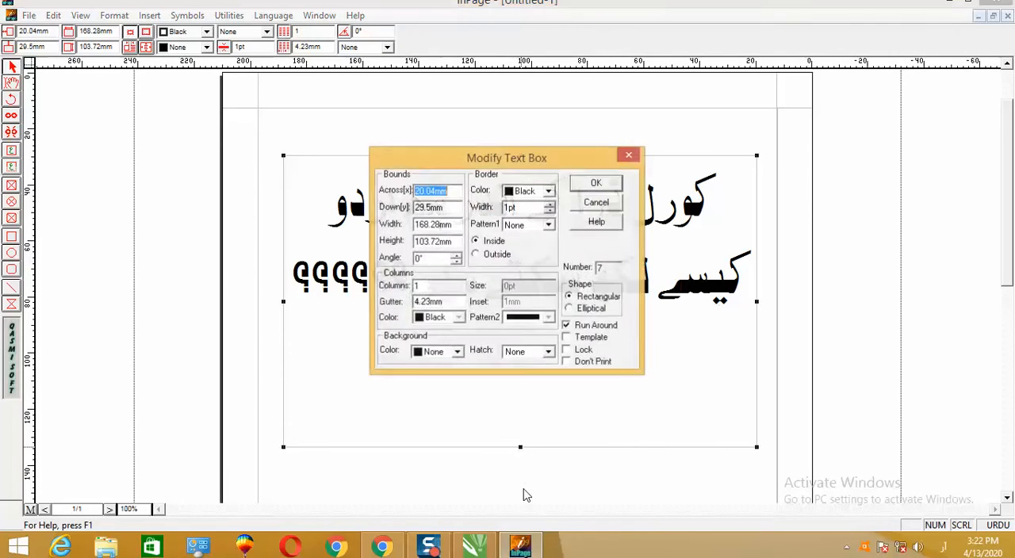
click(619, 162)
mouse_move(519, 446)
mouse_down()
mouse_move(524, 516)
mouse_move(532, 458)
mouse_up()
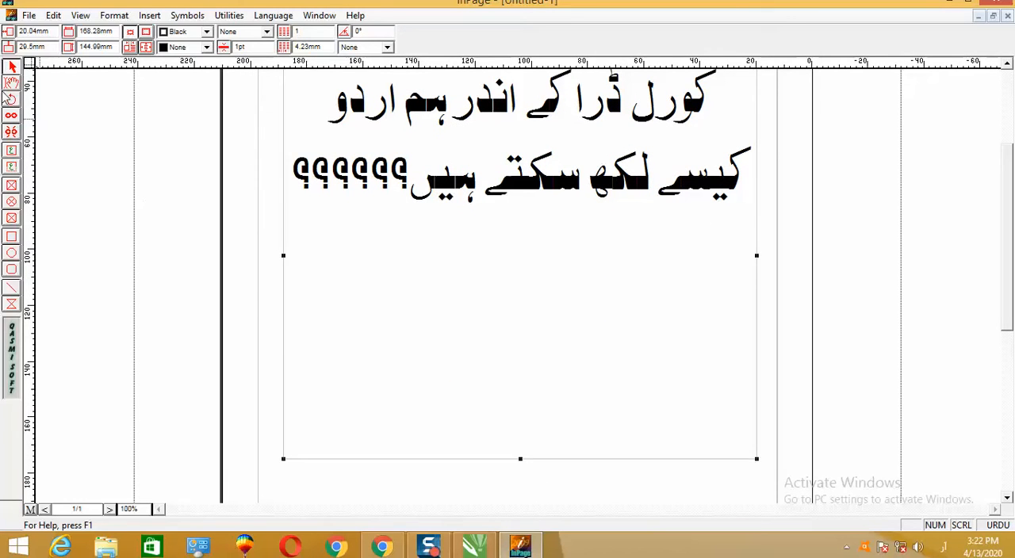
- Copy the two-line Urdu sentence and paste the duplicate on a new line beneath the original
click(11, 87)
click(516, 195)
click(553, 179)
click(301, 166)
key(Return)
key(ctrl+v)
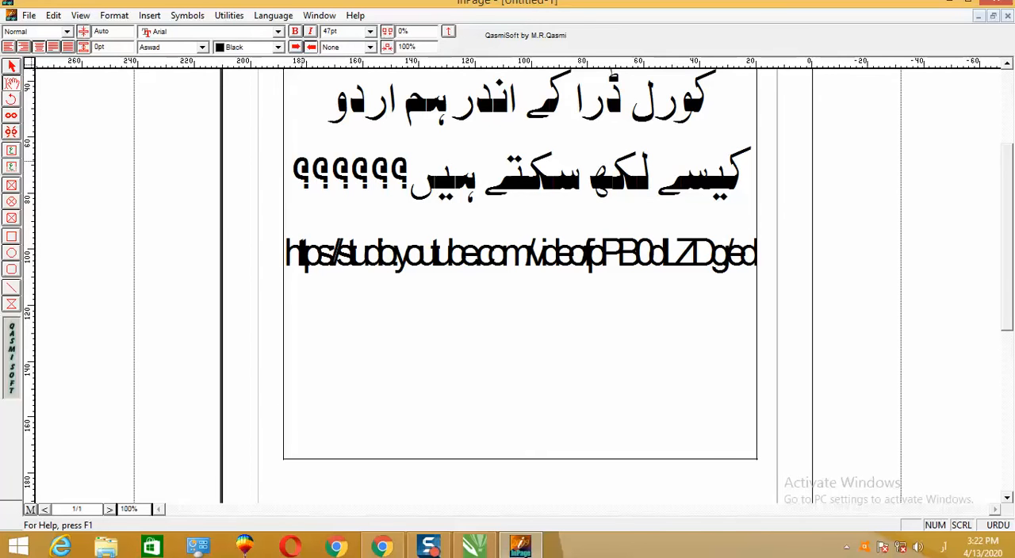
key(ctrl+z)
triple_click(600, 99)
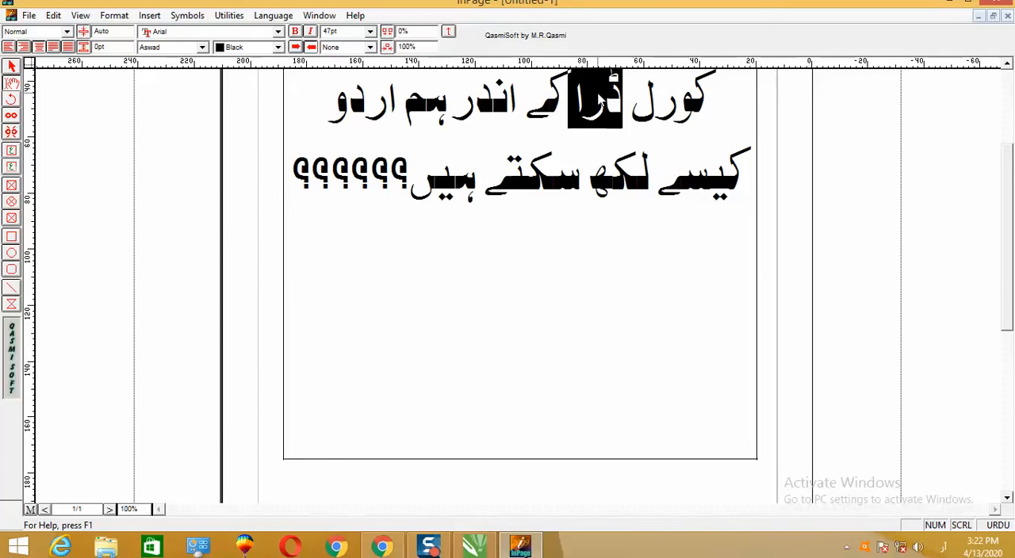
key(ctrl+c)
click(594, 251)
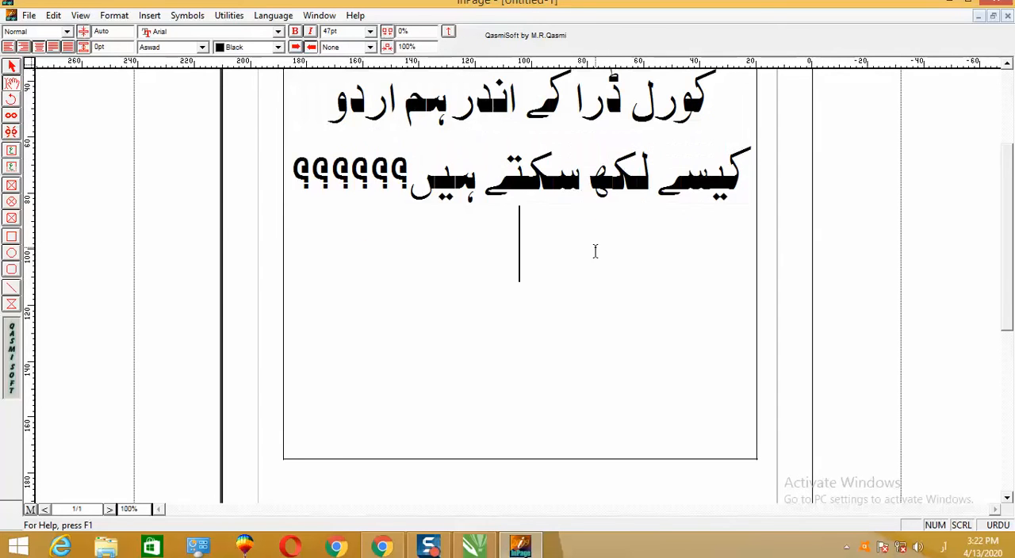
key(ctrl+v)
- Try the Aasaar font on the duplicated Urdu sentence, and settle on Aseer
triple_click(591, 250)
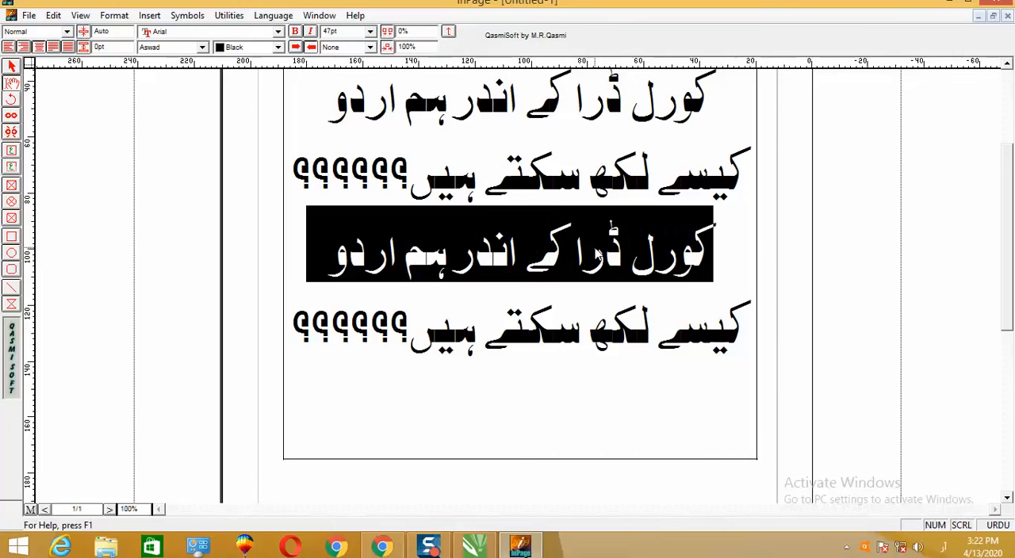
click(202, 48)
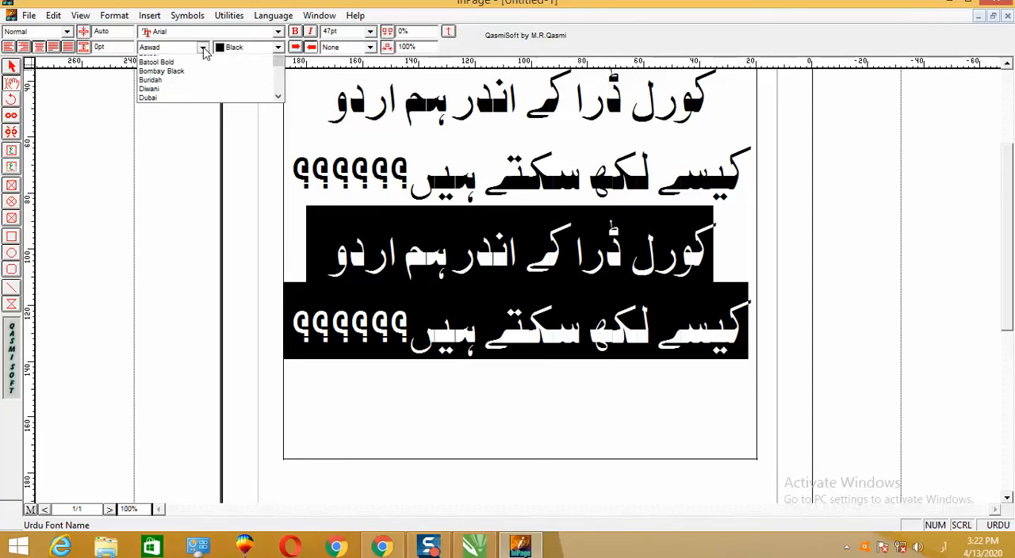
scroll(278, 86, up, 5)
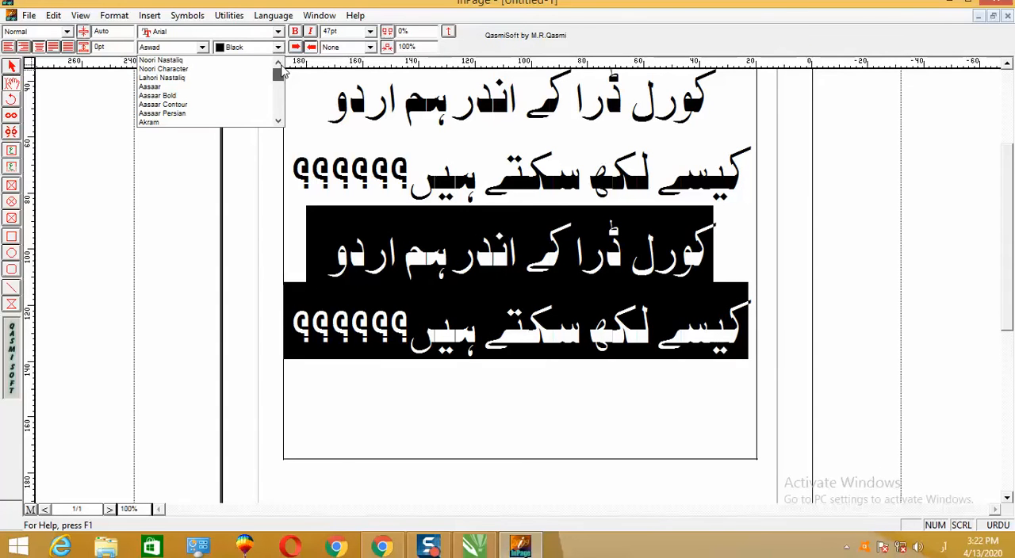
click(172, 88)
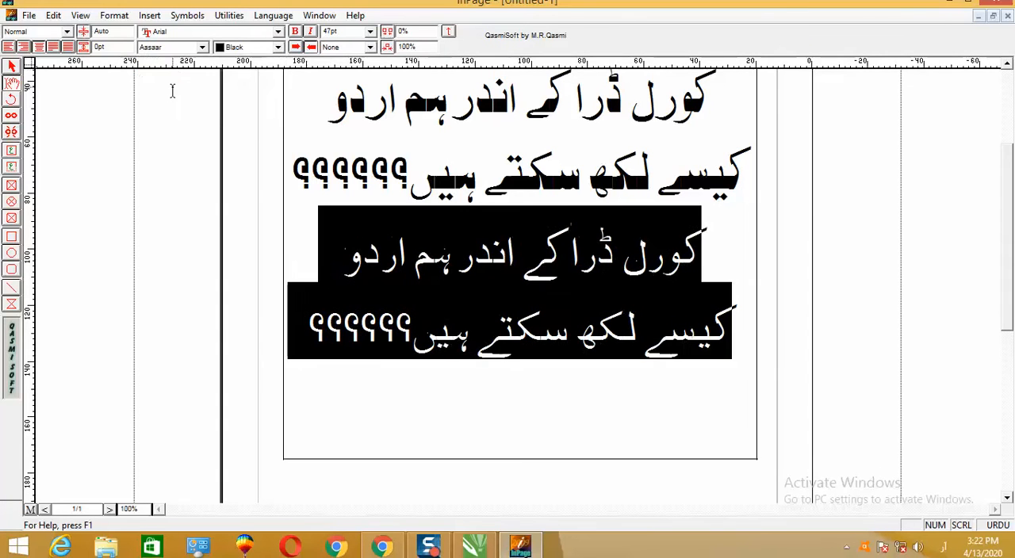
click(202, 48)
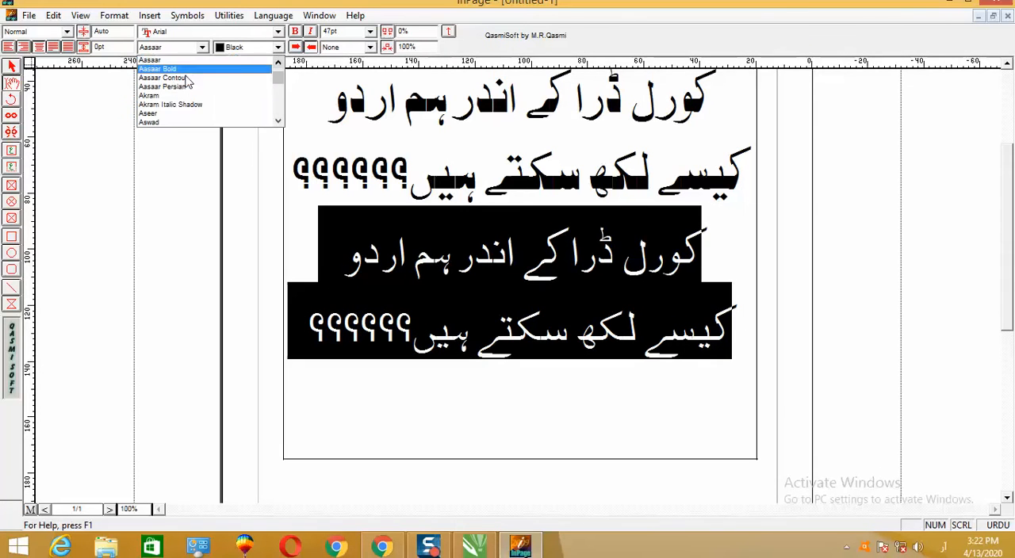
click(179, 114)
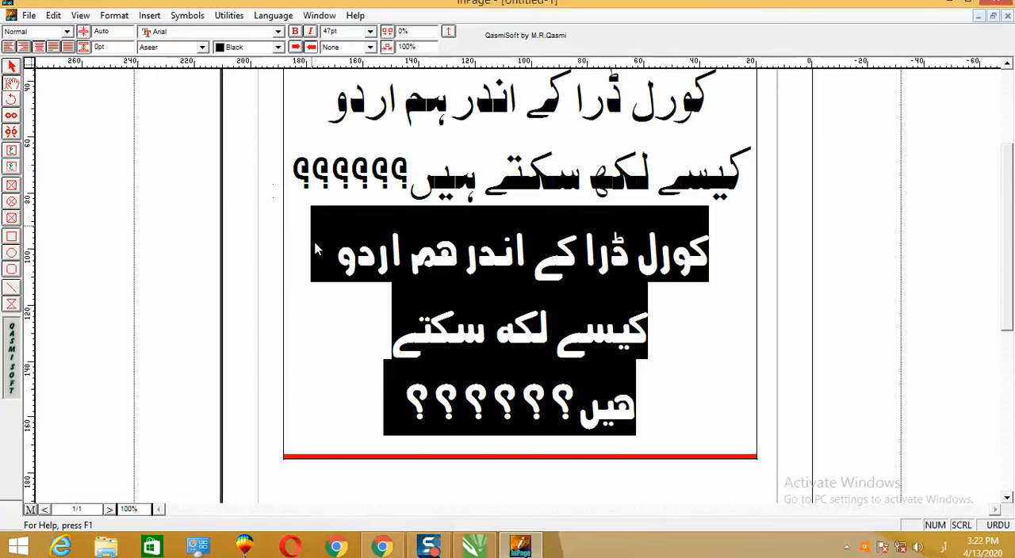
- Extend the text box downward to a height of about 156 mm
click(12, 66)
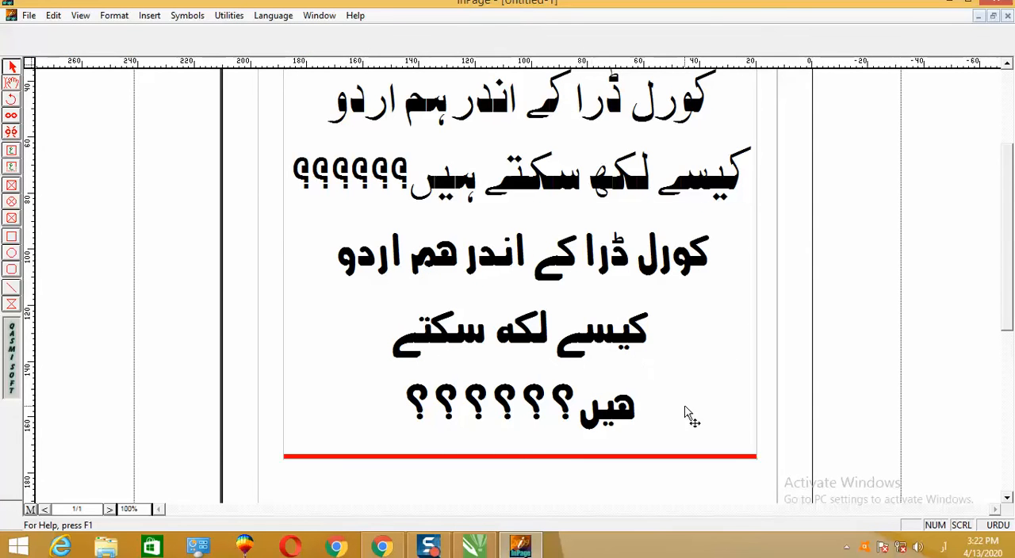
click(723, 376)
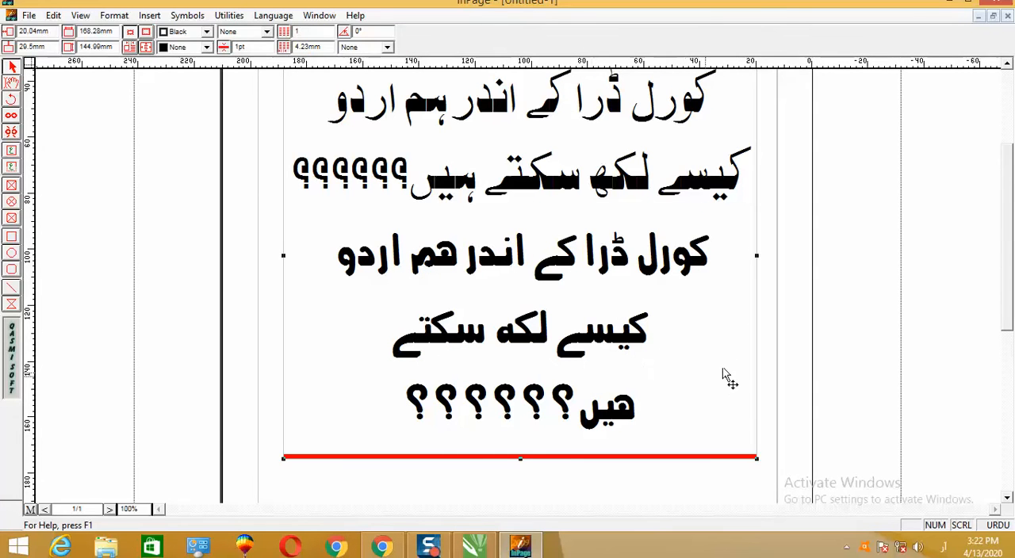
click(1006, 66)
click(1006, 66)
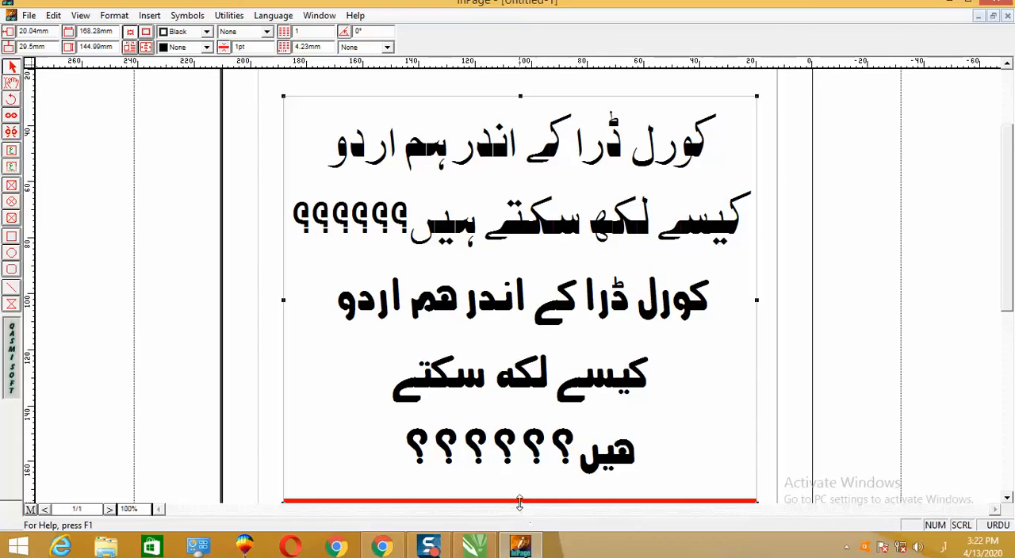
drag(1009, 301, 1007, 323)
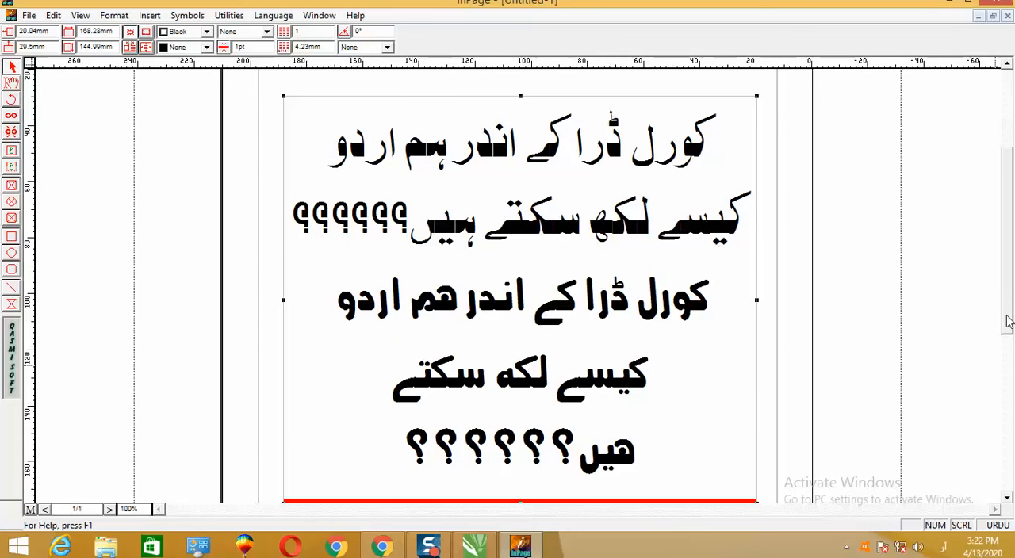
drag(521, 451, 522, 480)
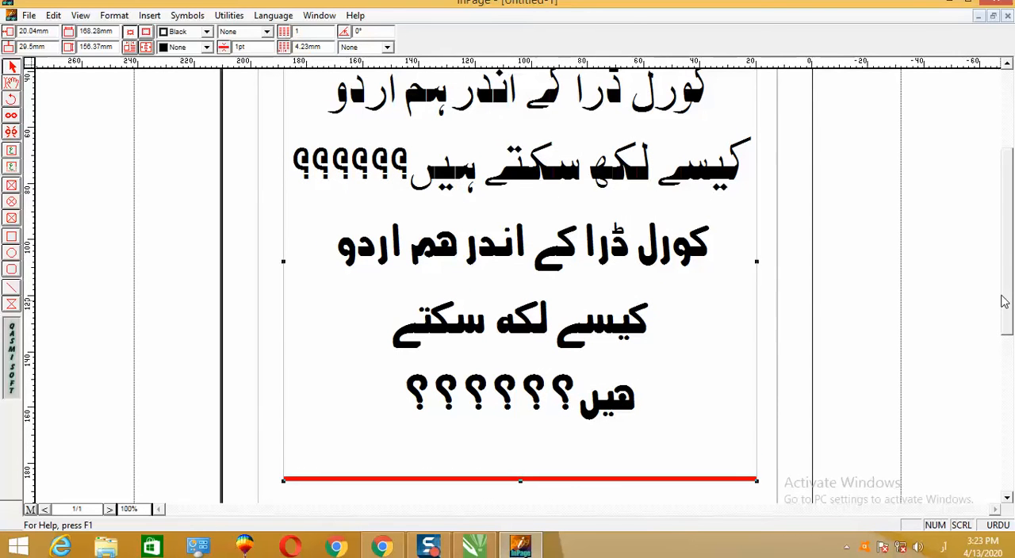
drag(1005, 301, 1005, 249)
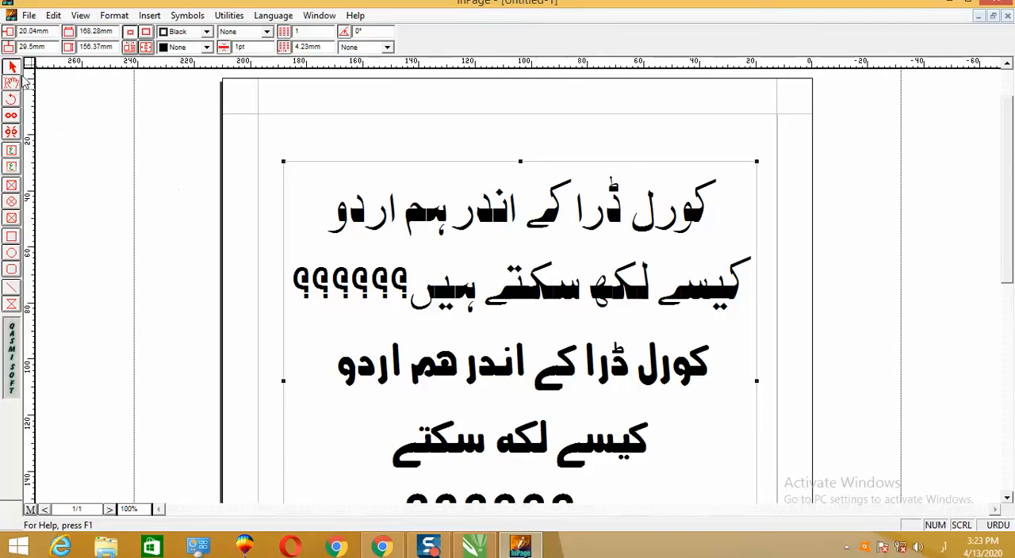
double_click(520, 229)
double_click(627, 156)
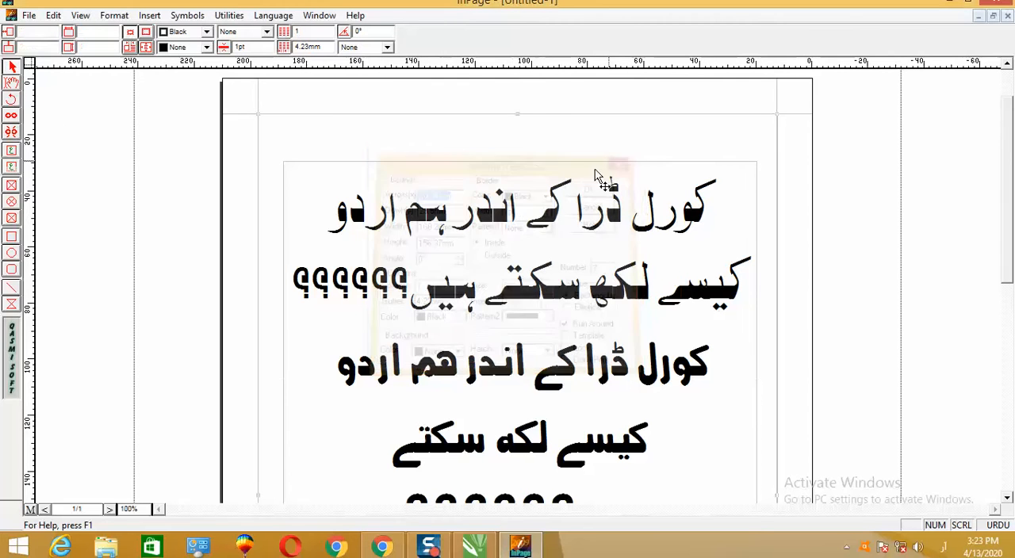
- Set up a page export as a picture on the Desktop, with Encapsulated PostScript Files as the file type
click(28, 15)
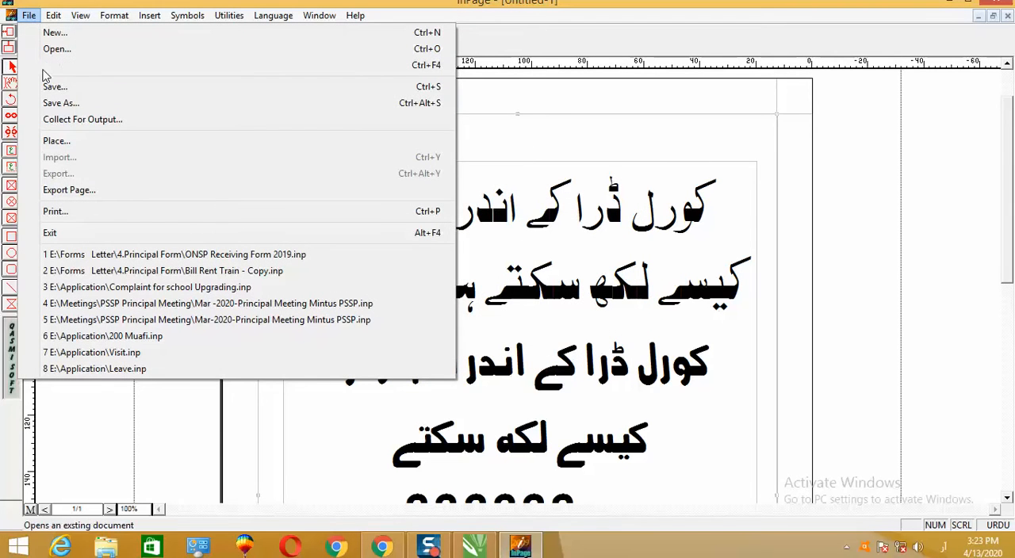
click(77, 198)
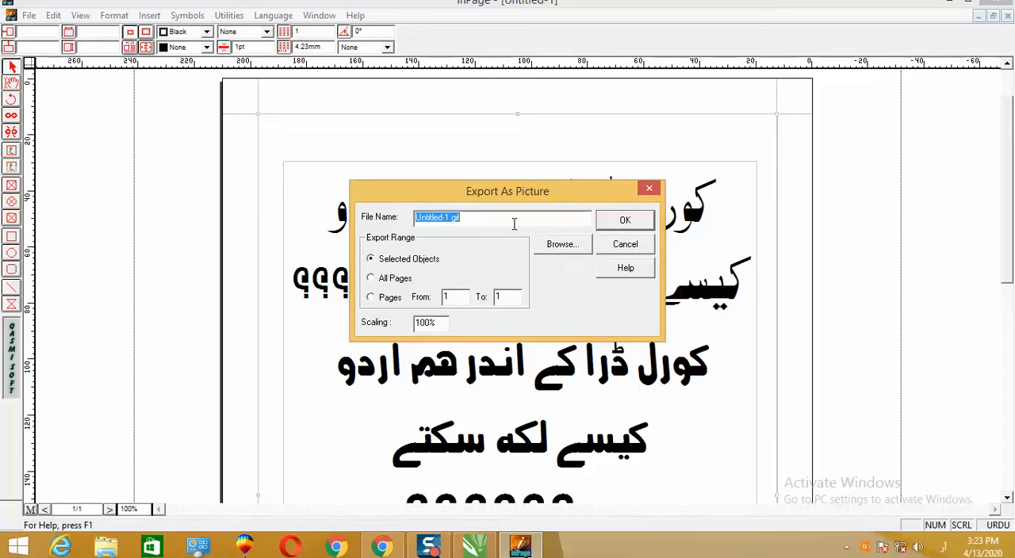
click(560, 245)
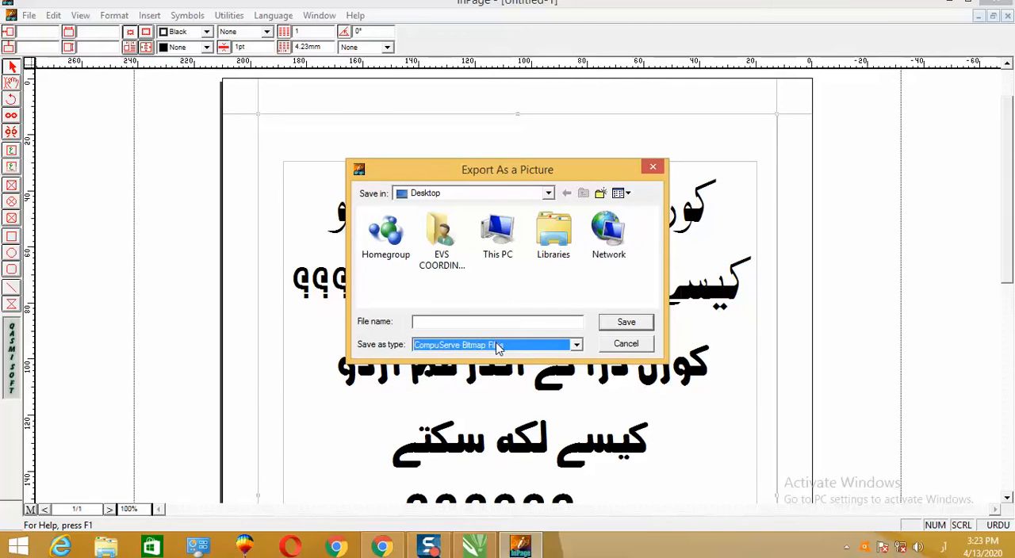
click(500, 345)
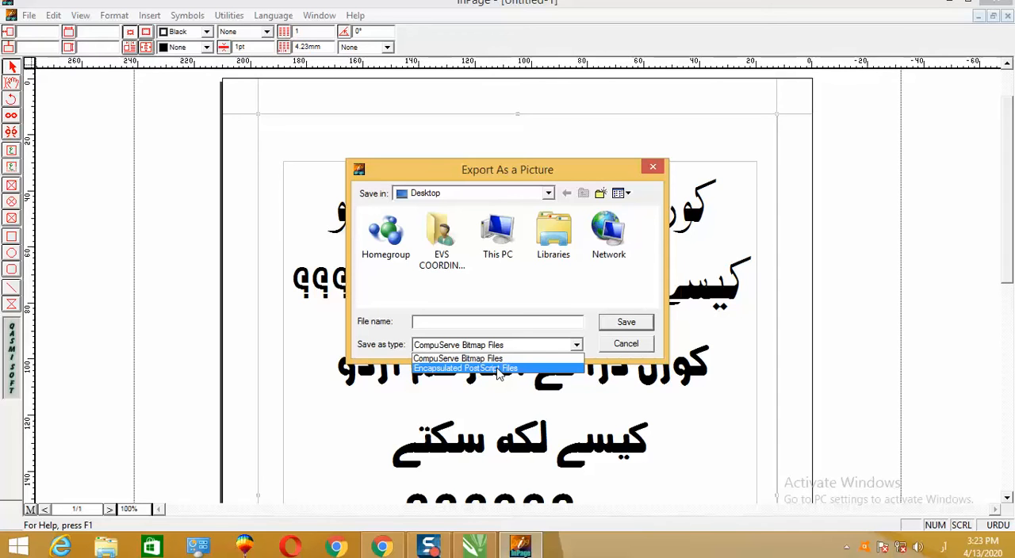
click(498, 369)
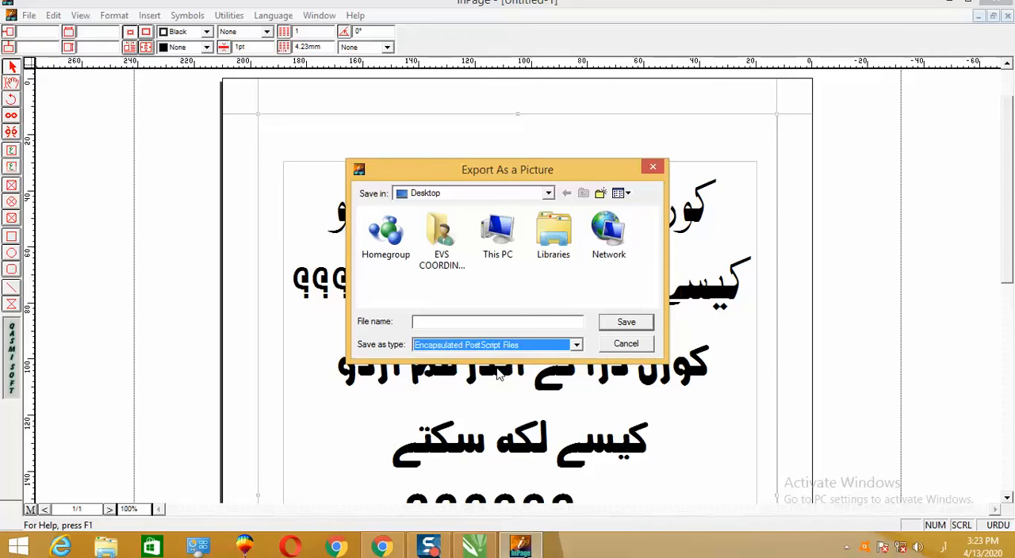
- Name the export file "Corel drawwww" and export the selected objects
click(474, 322)
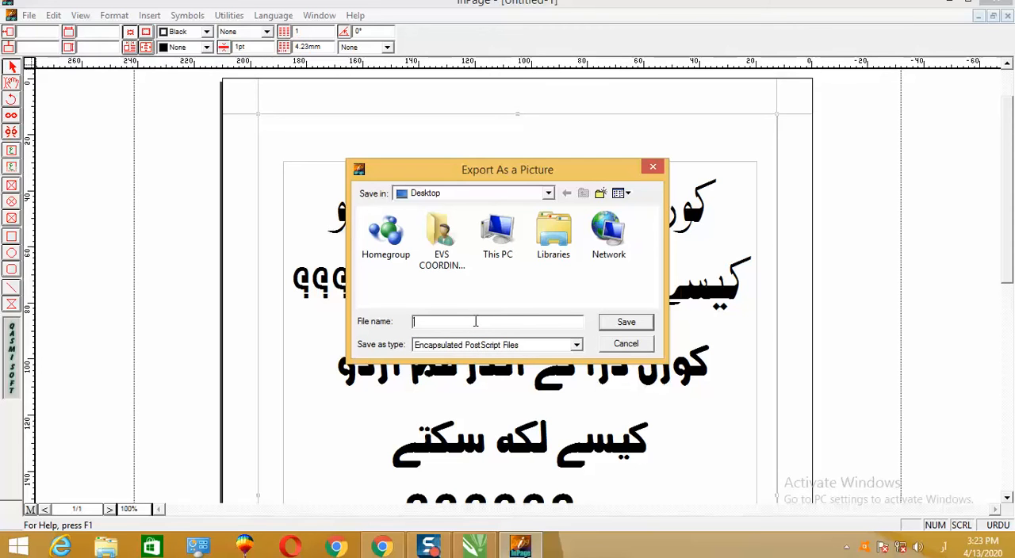
text(م)
text(Cor)
text(el dra)
text(wwww)
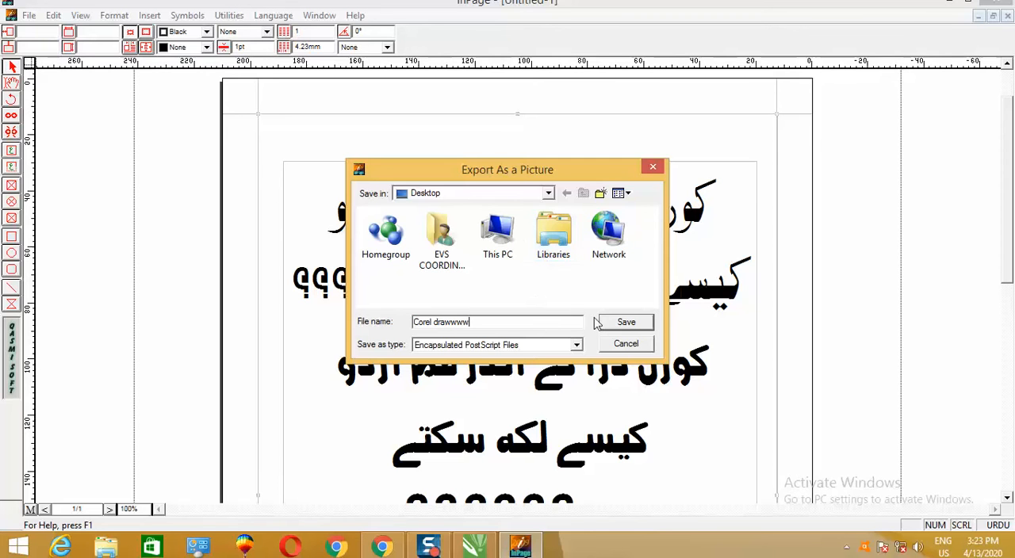
click(638, 325)
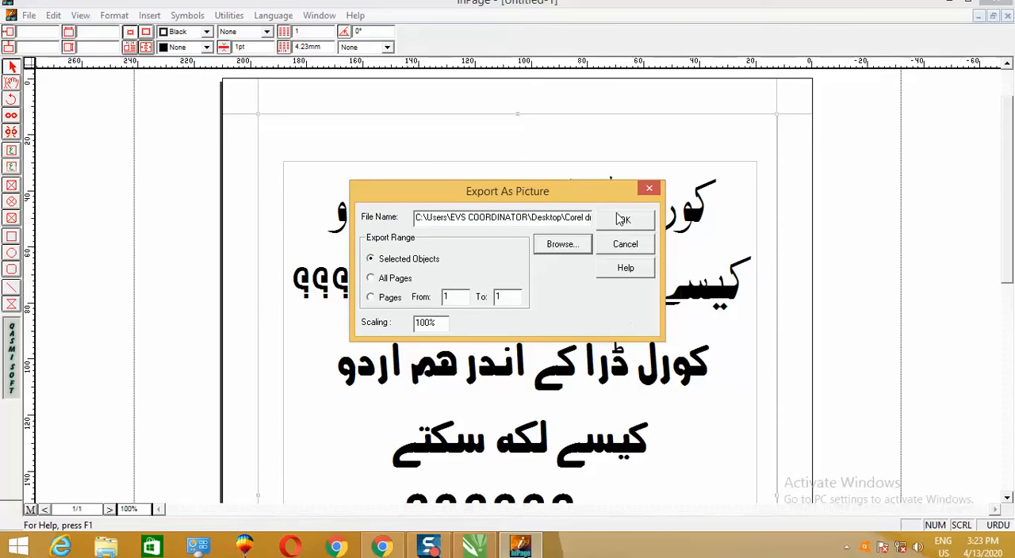
click(624, 222)
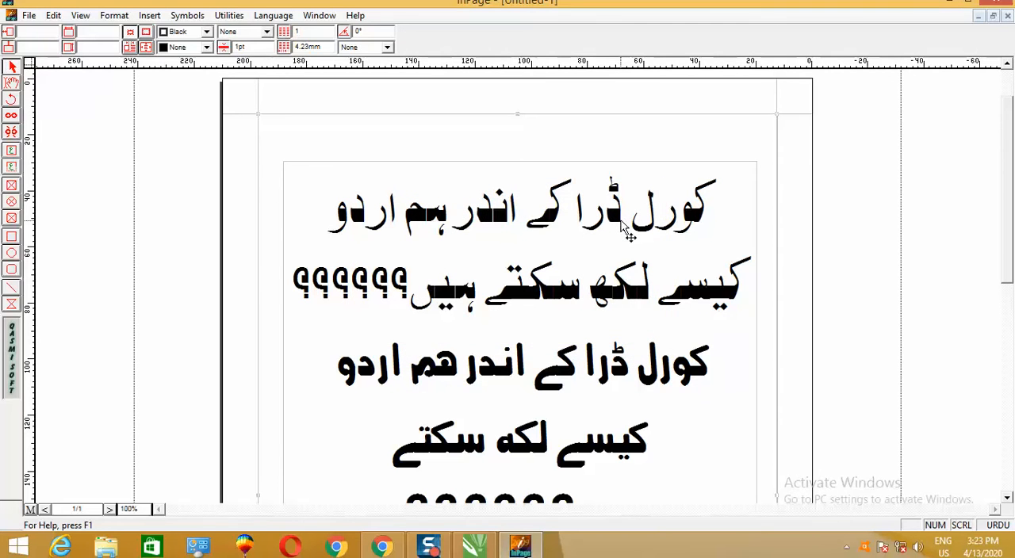
- Go to the Windows desktop and examine the properties of the exported "Corel drawwww" file
click(949, 7)
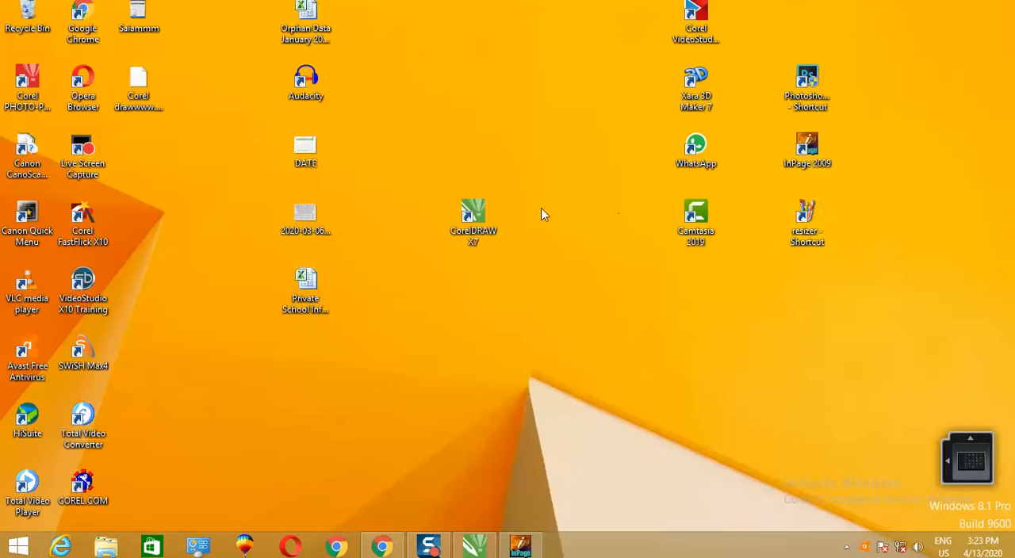
right_click(192, 77)
click(131, 84)
right_click(129, 82)
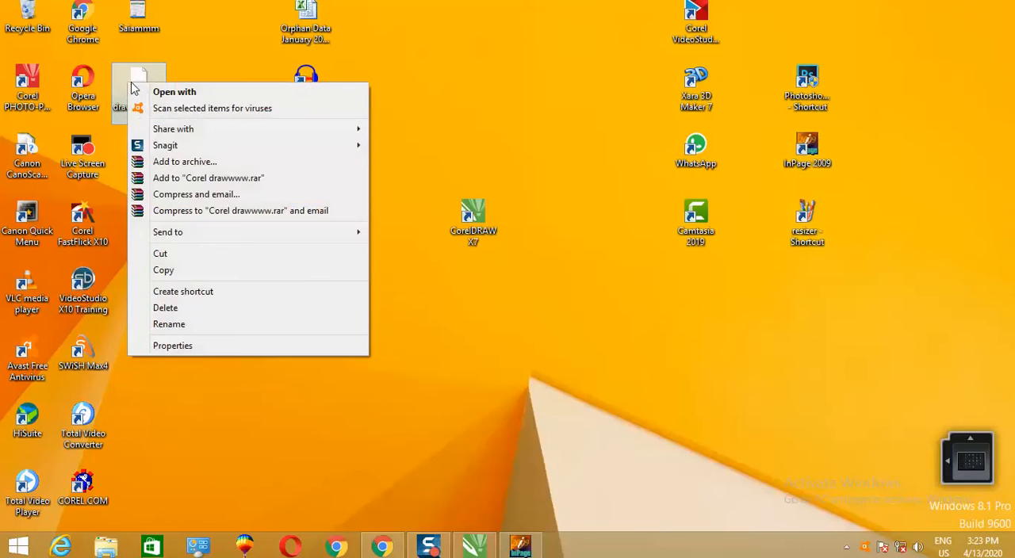
click(179, 347)
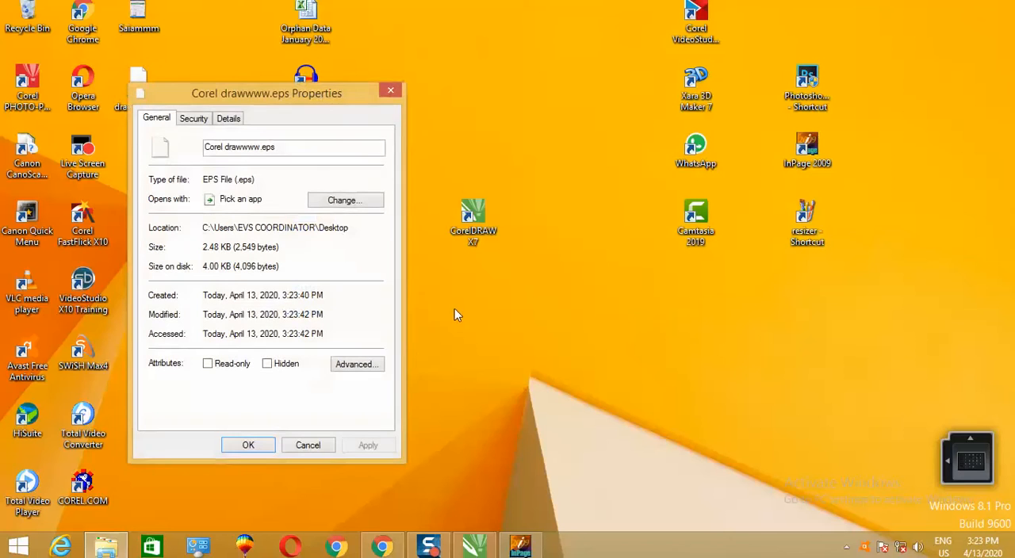
- Close the file properties, switch to CorelDRAW, and try to import "Corel drawwww.eps" from the Desktop as editable, with its text as Text
click(392, 91)
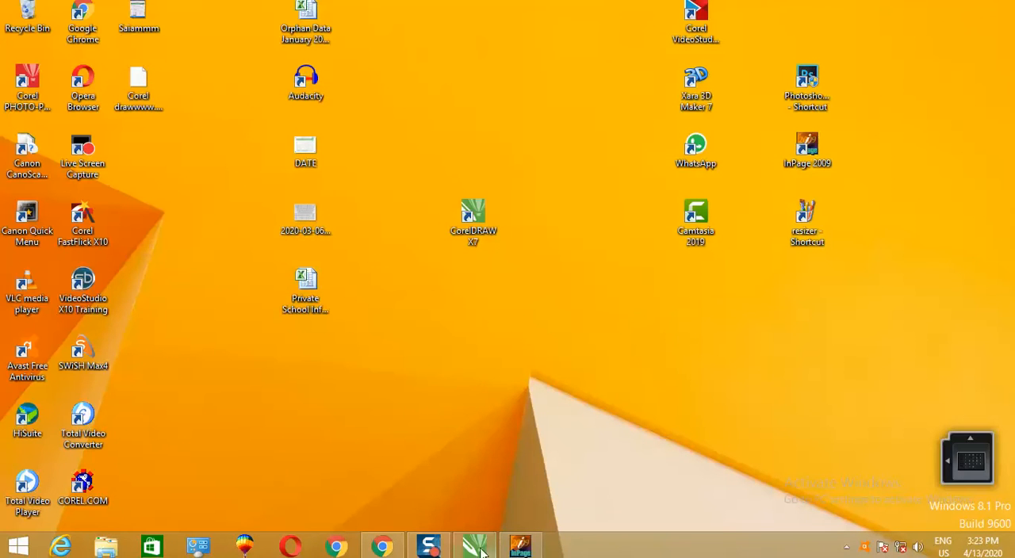
click(473, 548)
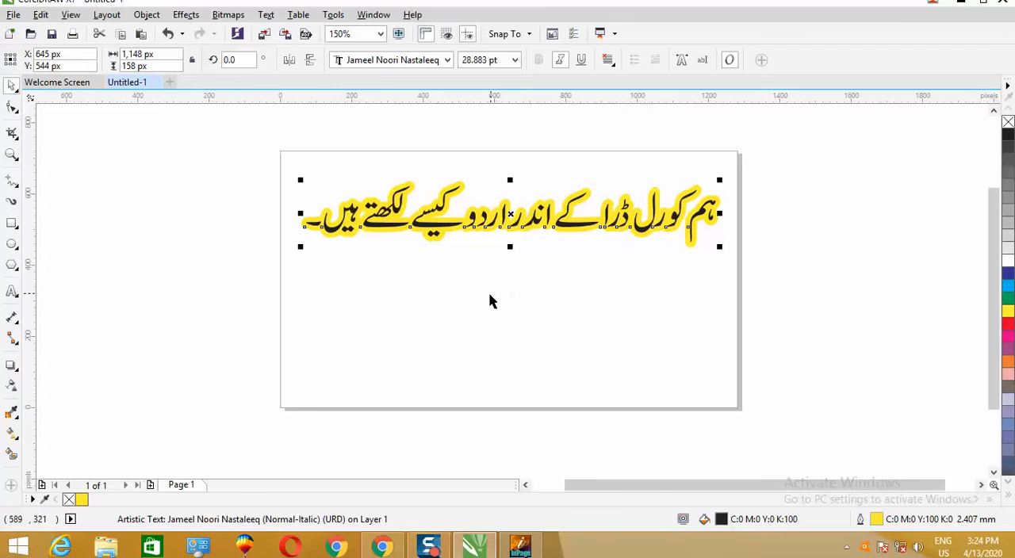
right_click(156, 274)
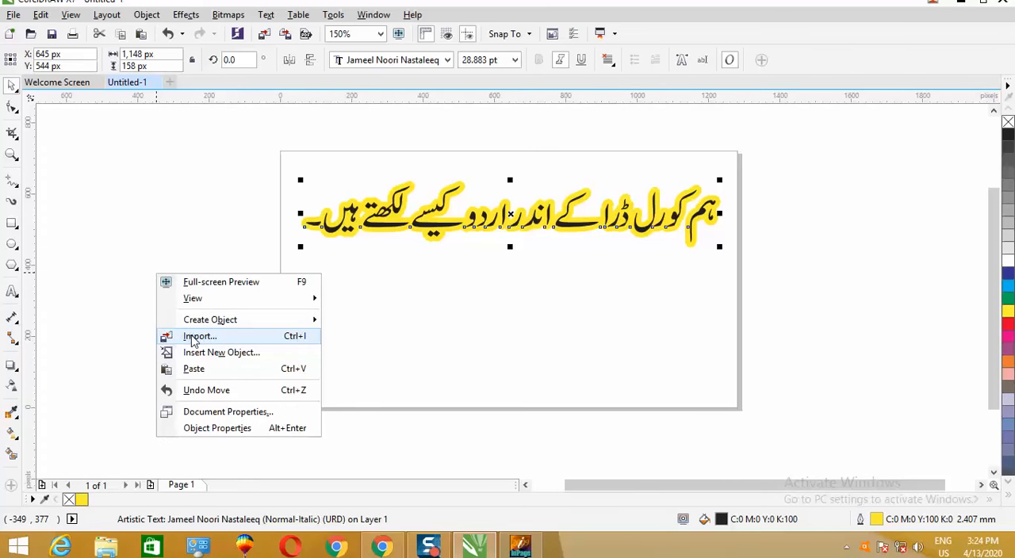
click(195, 337)
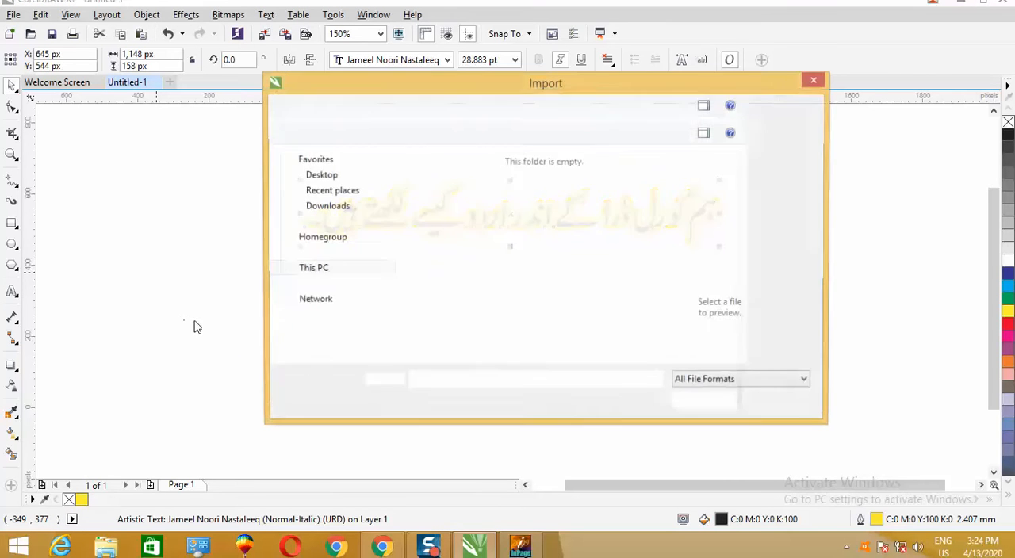
click(321, 215)
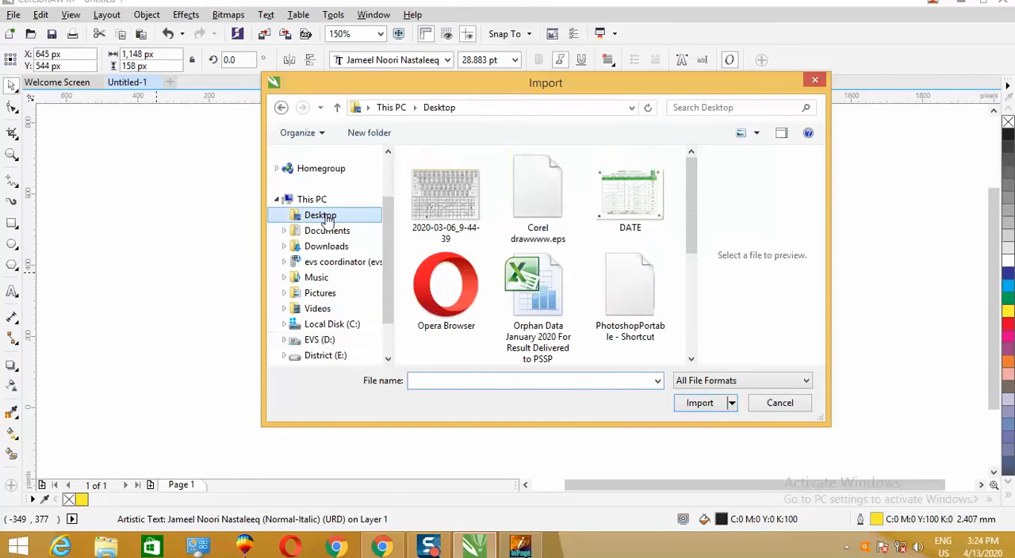
click(552, 208)
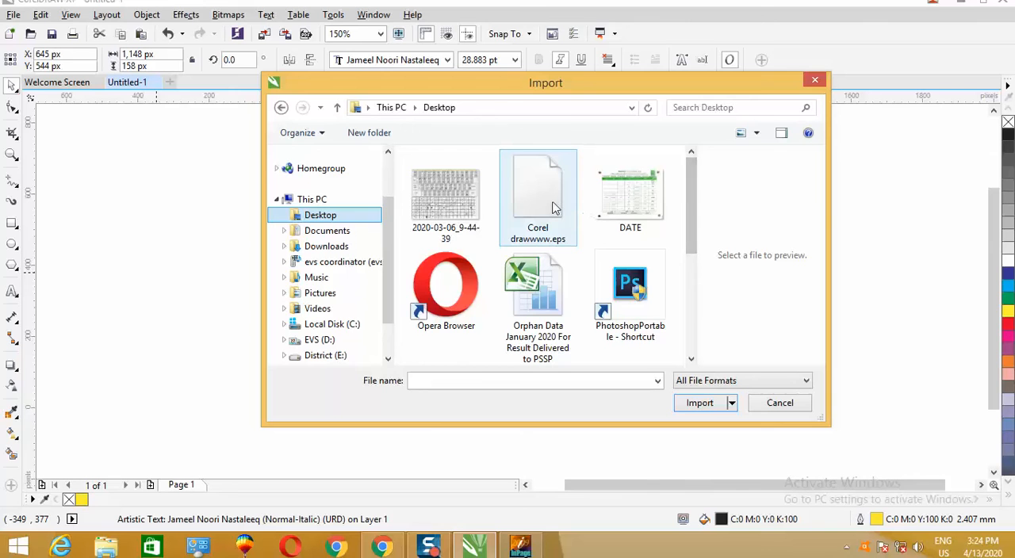
click(699, 426)
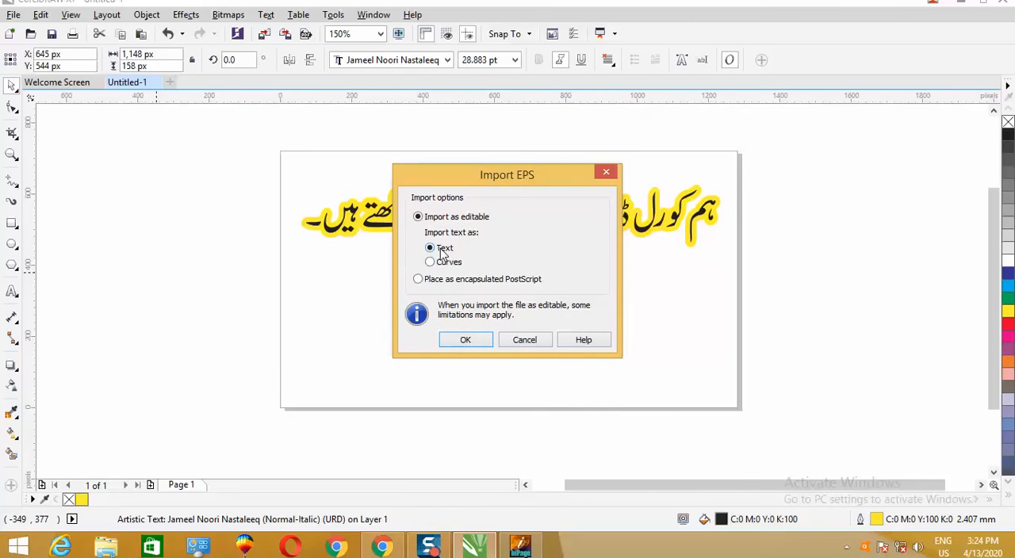
click(464, 343)
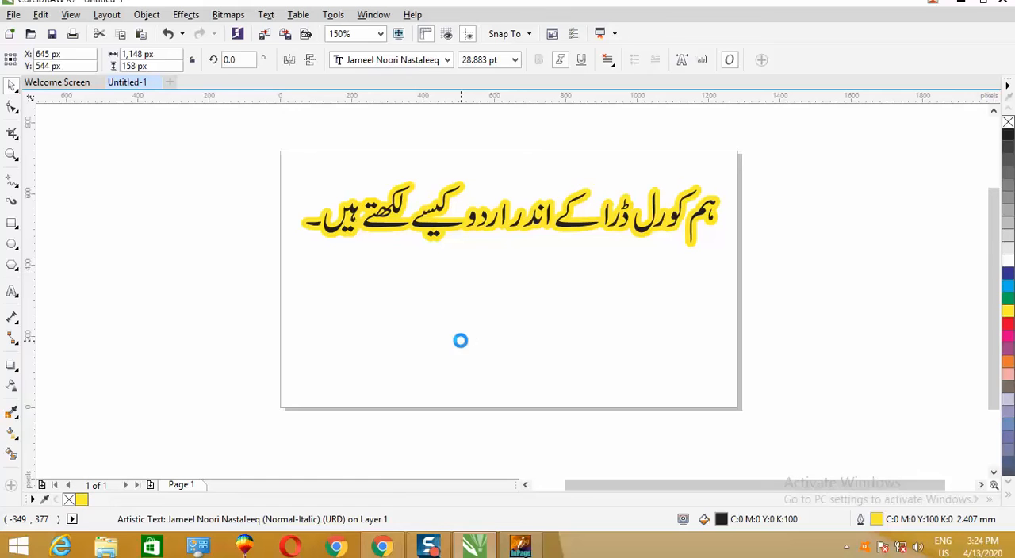
- Examine the page and the surrounding drawing area for the imported InPage artwork
scroll(460, 341, down, 5)
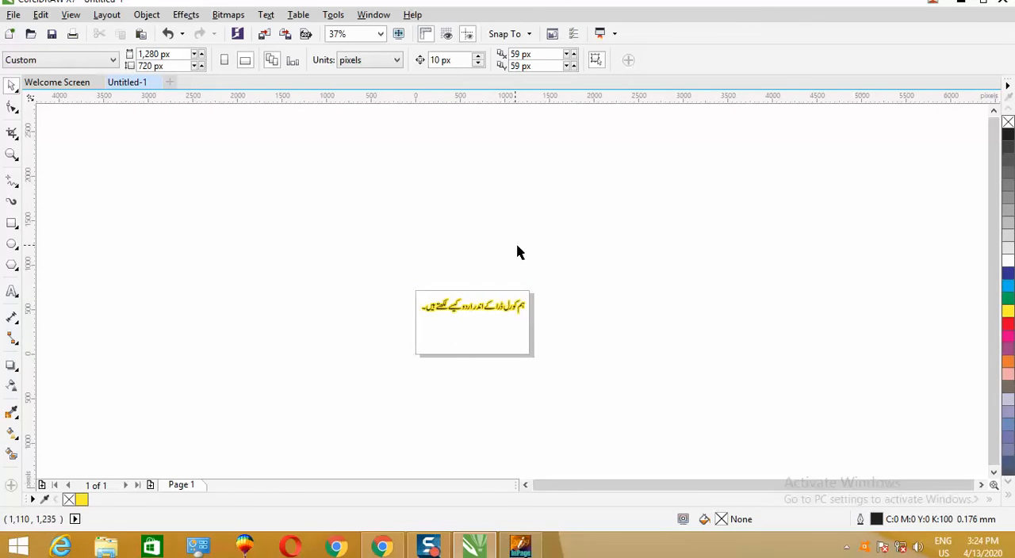
scroll(527, 258, down, 3)
right_click(542, 252)
click(492, 238)
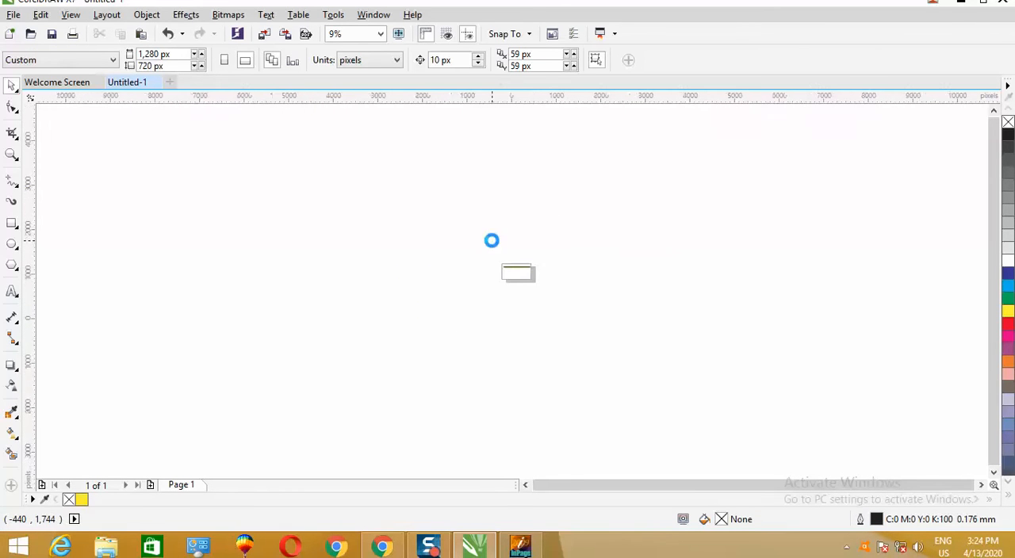
scroll(492, 239, up, 4)
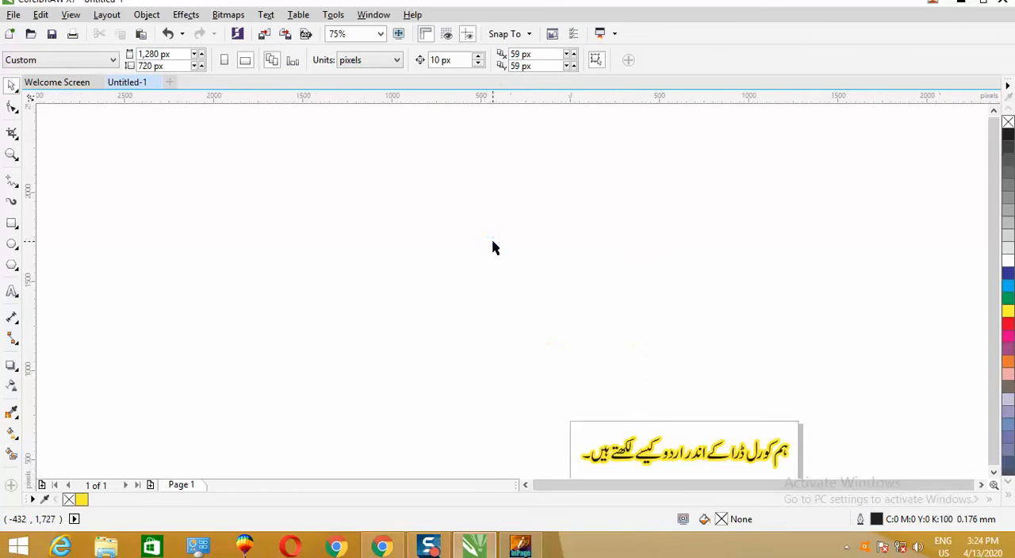
click(993, 472)
click(980, 484)
scroll(449, 353, down, 1)
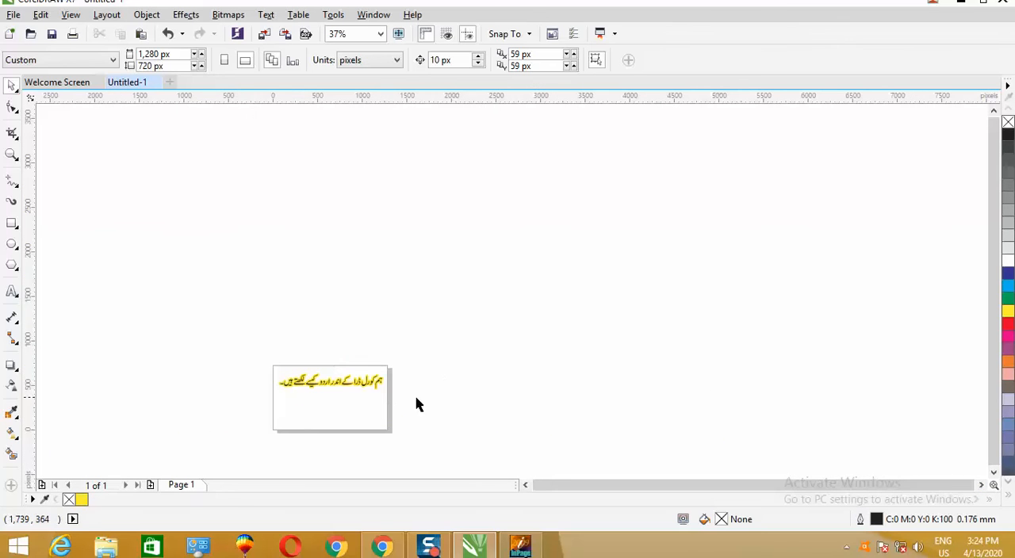
click(19, 154)
drag(225, 299, 410, 462)
key(F3)
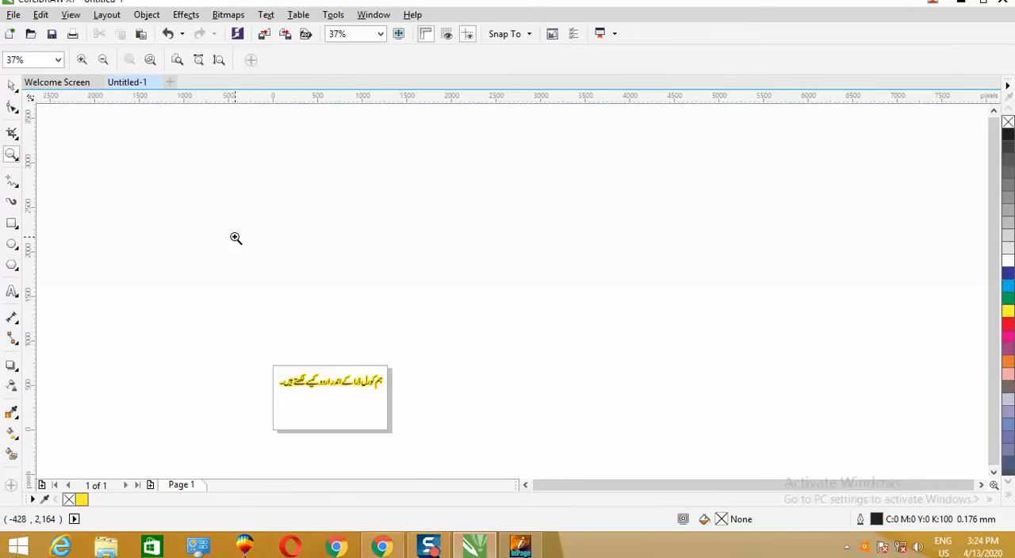
double_click(298, 405)
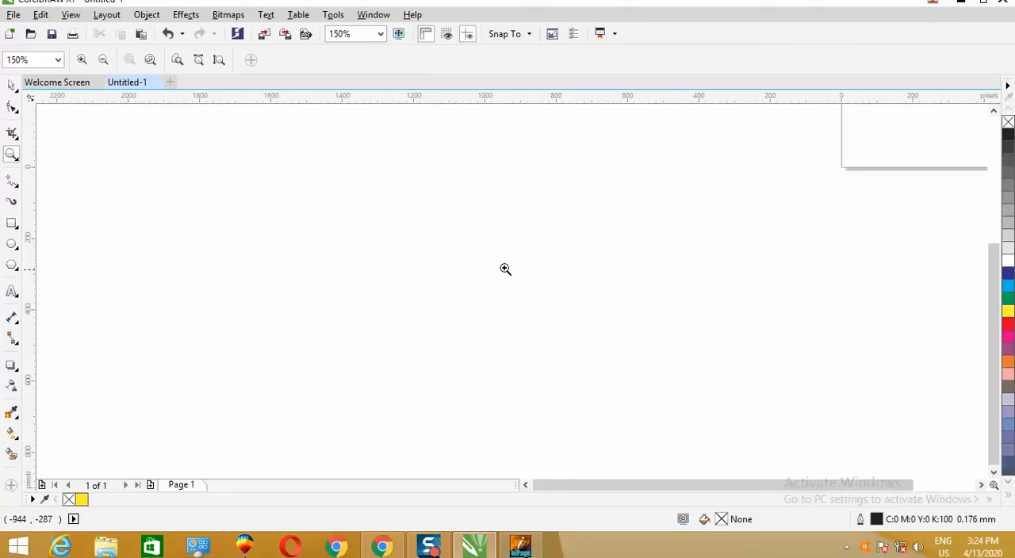
click(525, 276)
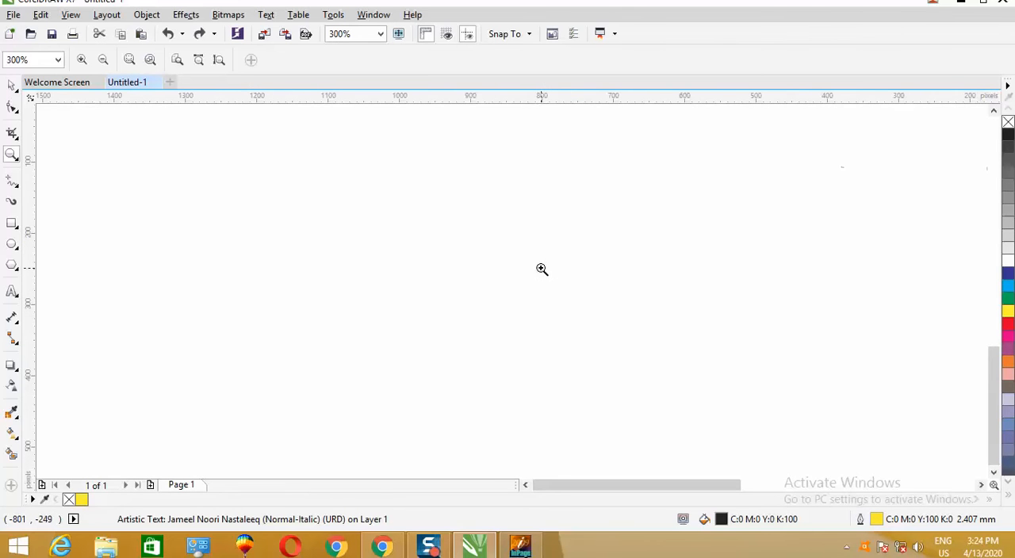
right_click(537, 271)
right_click(532, 269)
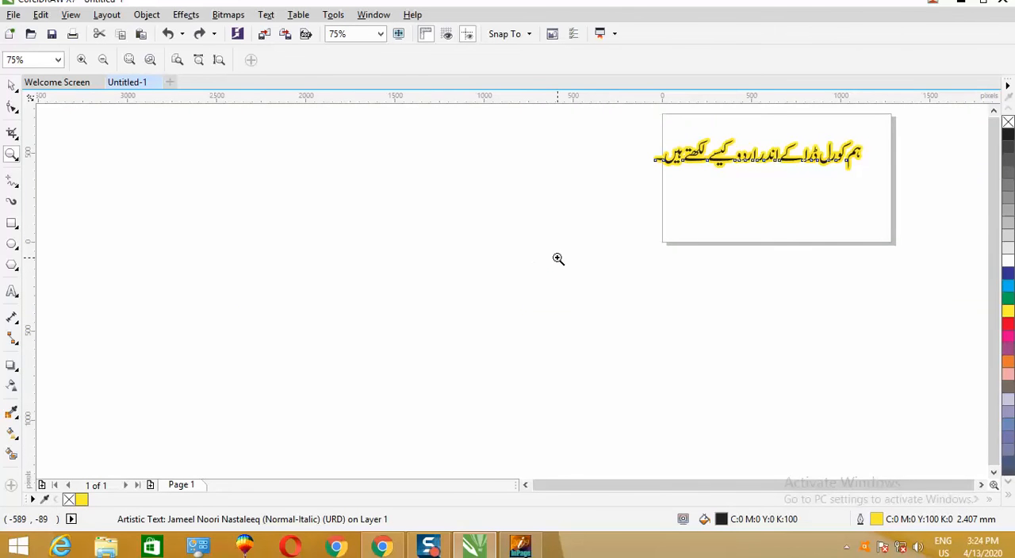
click(994, 111)
click(994, 112)
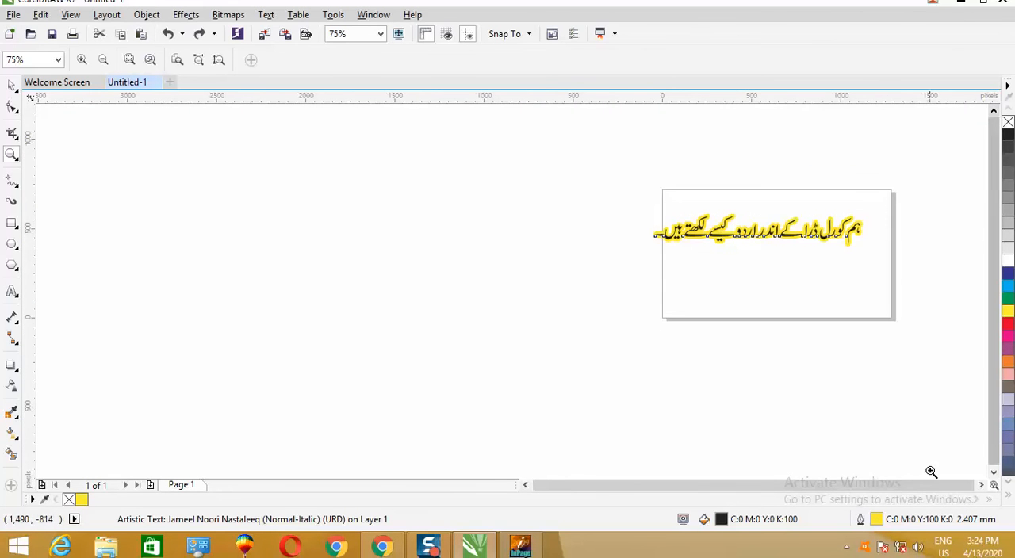
click(980, 485)
click(981, 485)
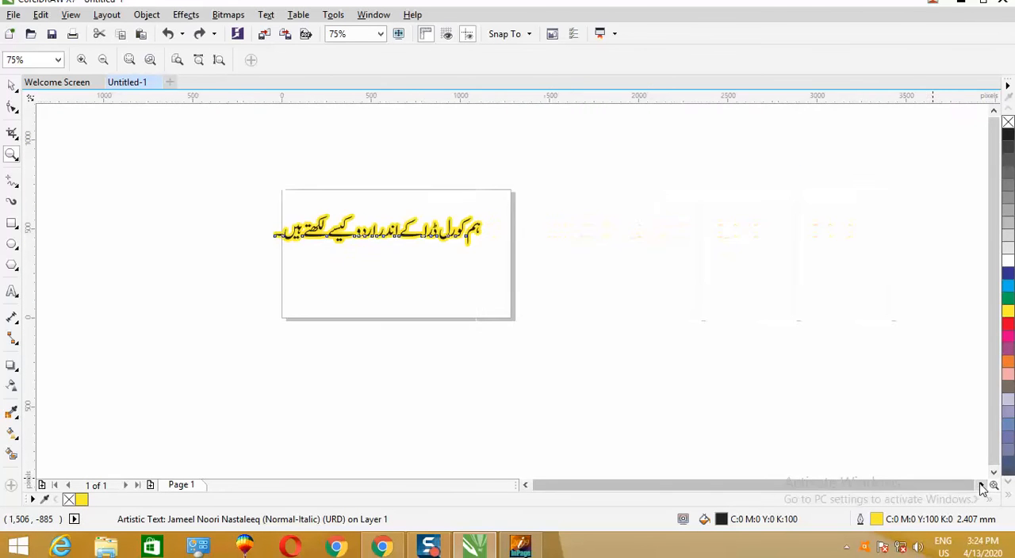
- Retry importing the Desktop file "Corel drawwww.eps" as editable text, placing it just beside the page
click(12, 85)
click(575, 222)
right_click(575, 220)
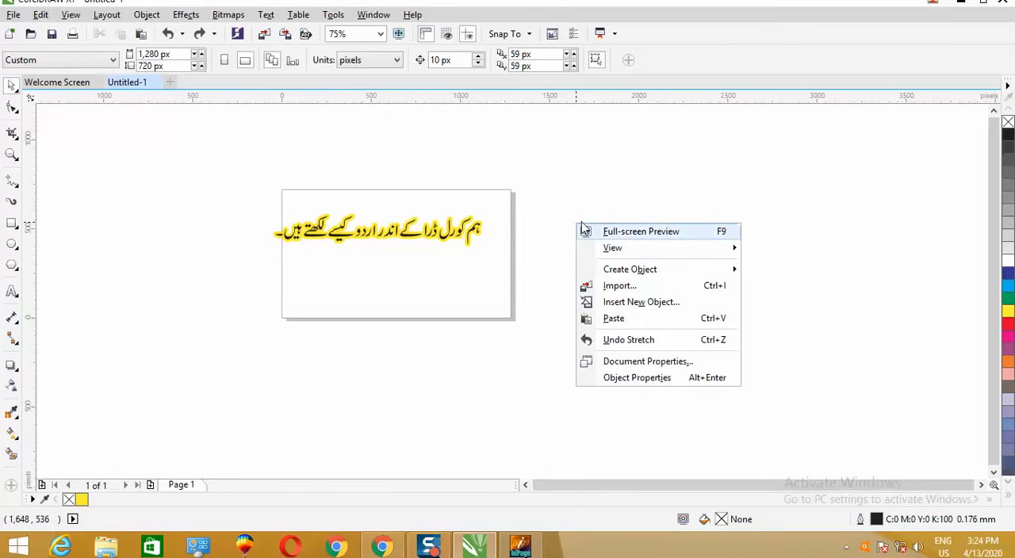
click(617, 286)
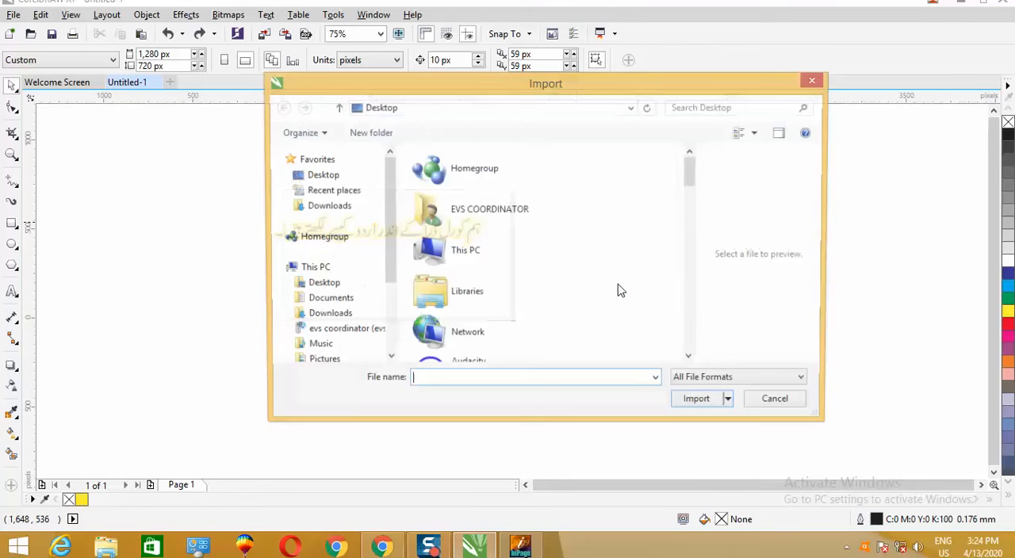
drag(691, 168, 690, 289)
click(444, 277)
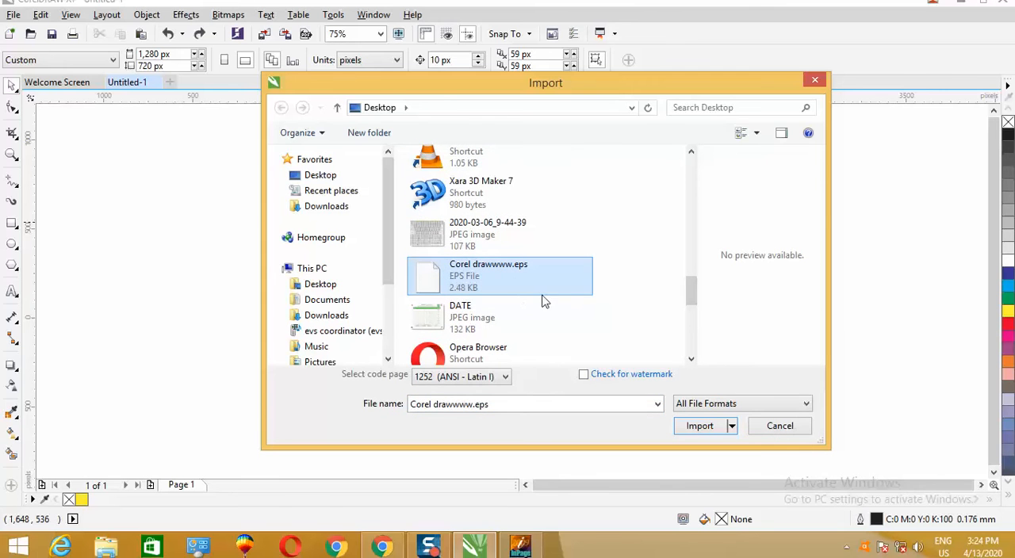
click(697, 426)
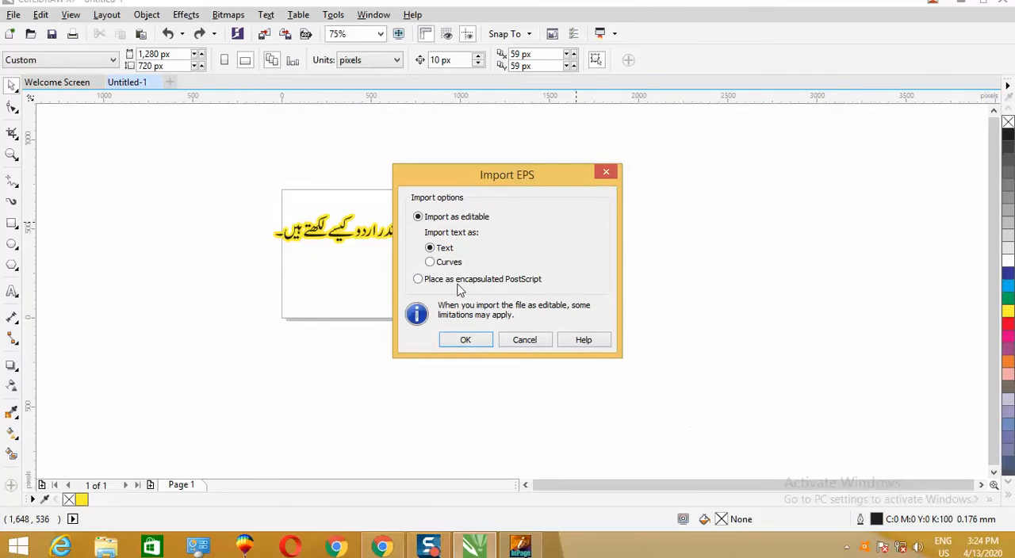
click(475, 341)
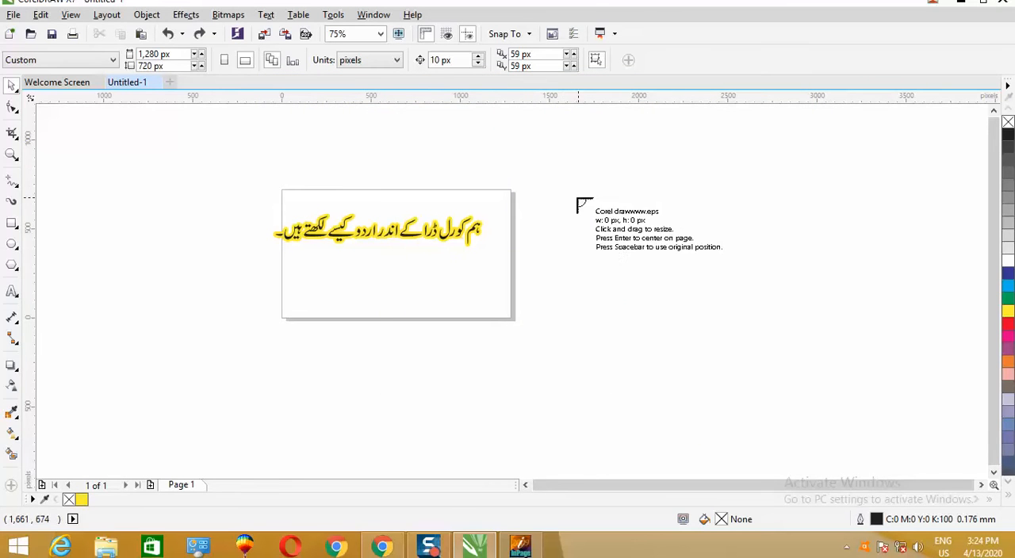
click(546, 202)
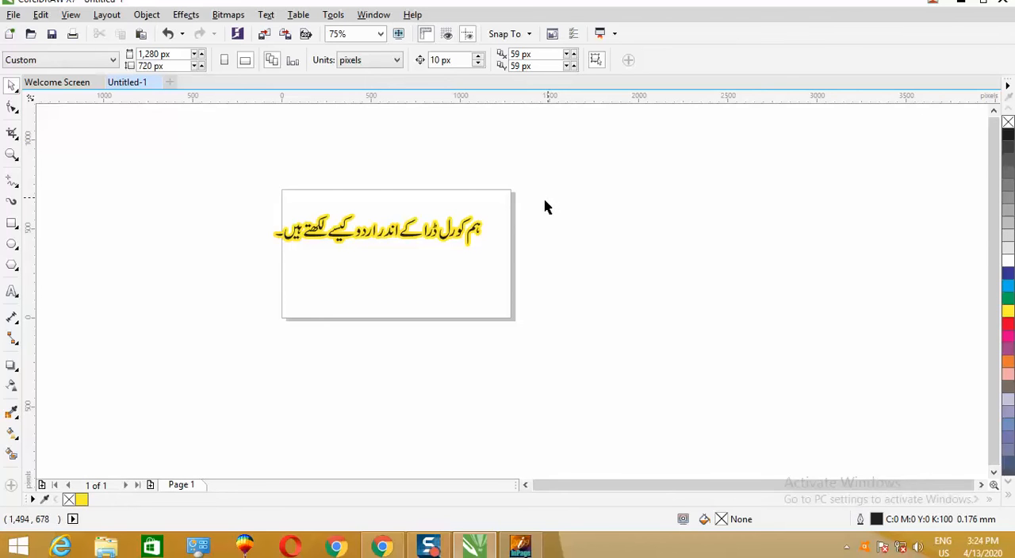
scroll(544, 230, down, 5)
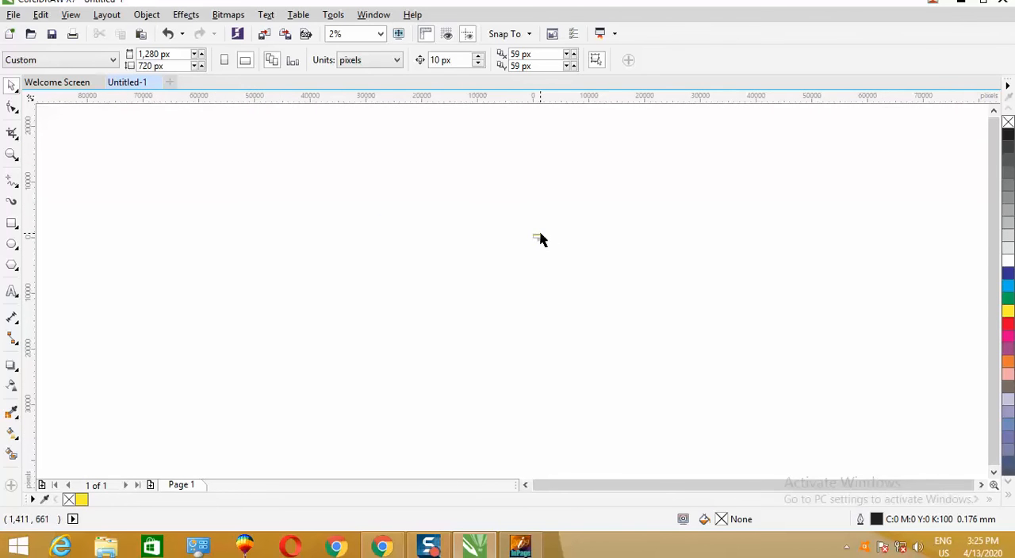
scroll(540, 236, up, 5)
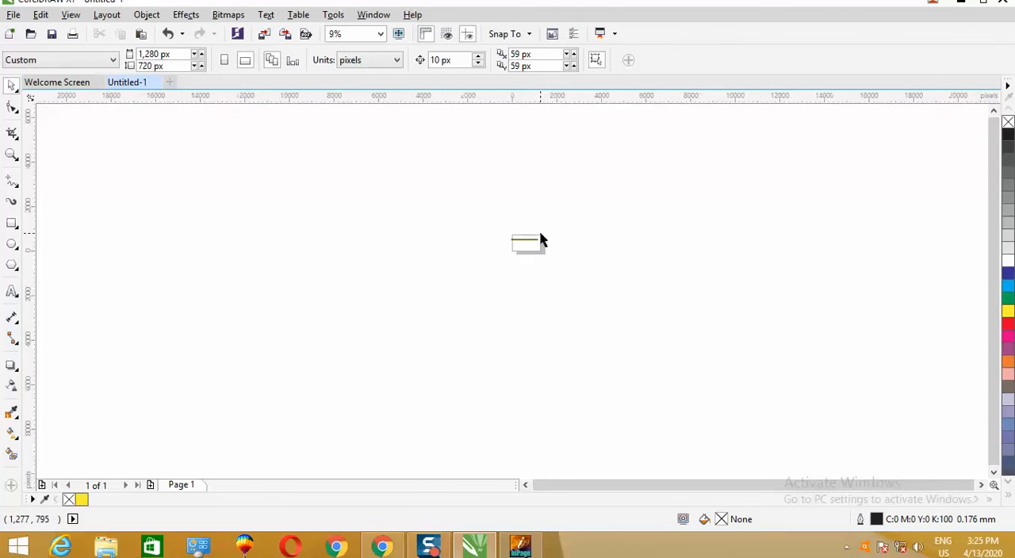
- Try once more to import "Corel drawwww.eps" as editable, with text kept as Text, onto the blank area beside the page
right_click(582, 270)
click(622, 331)
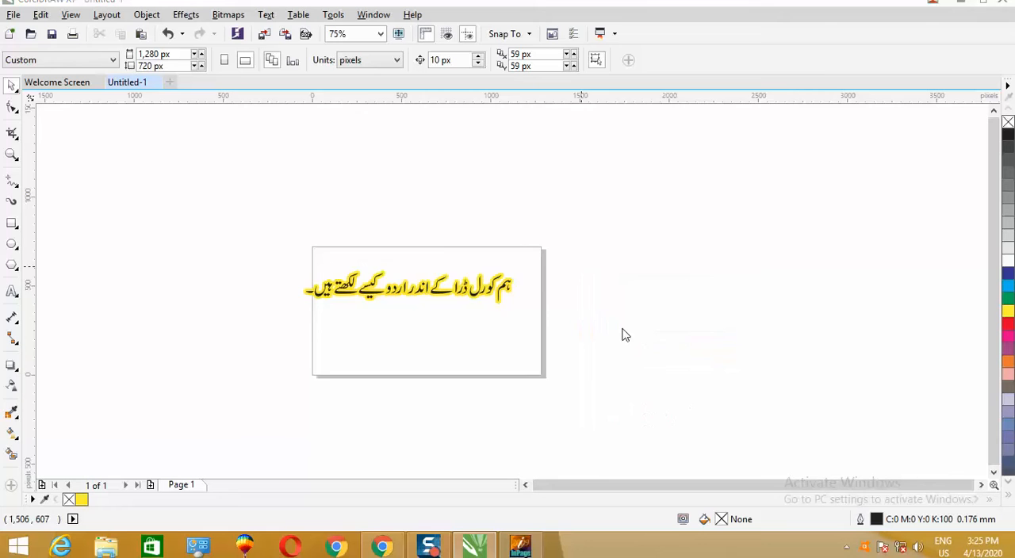
drag(693, 190, 691, 292)
double_click(469, 252)
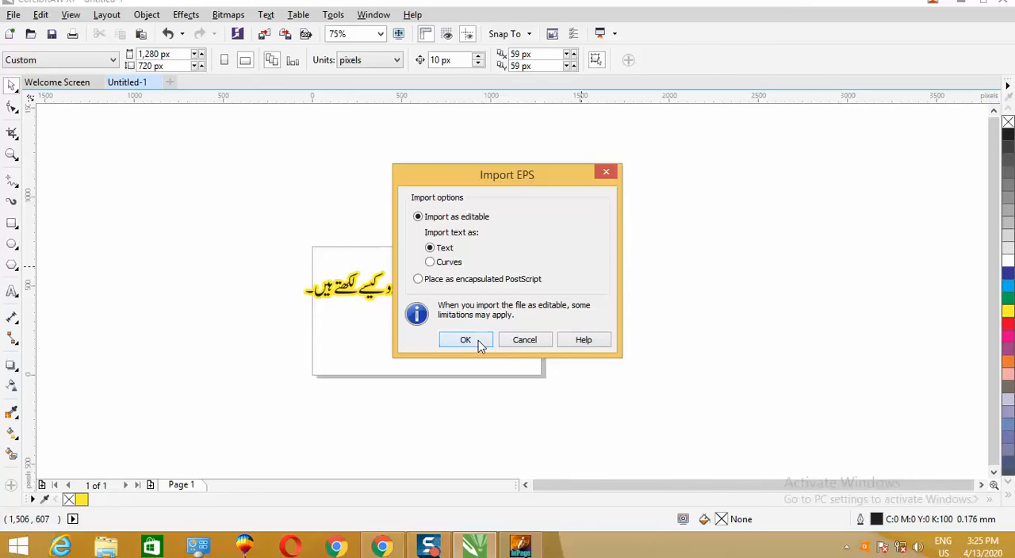
click(464, 343)
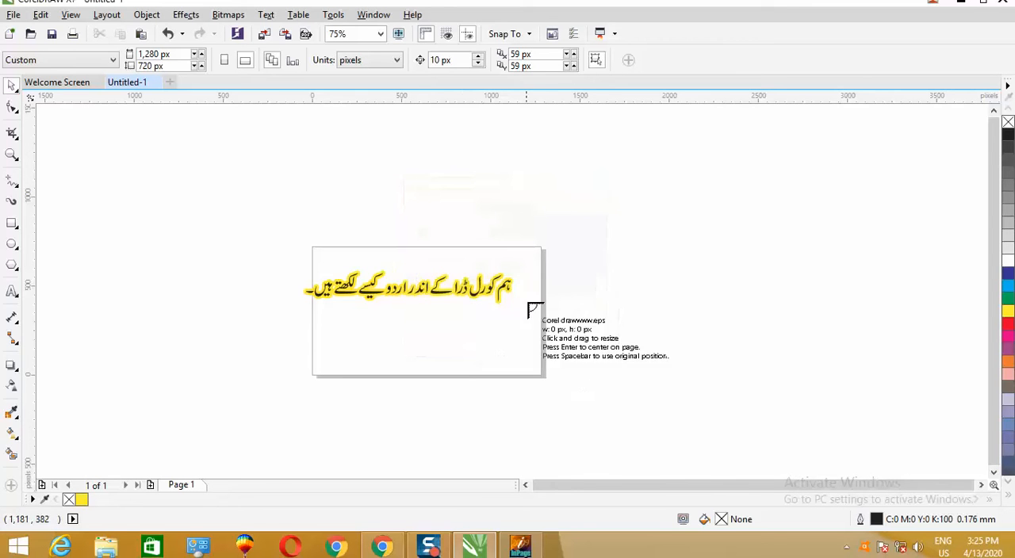
click(594, 272)
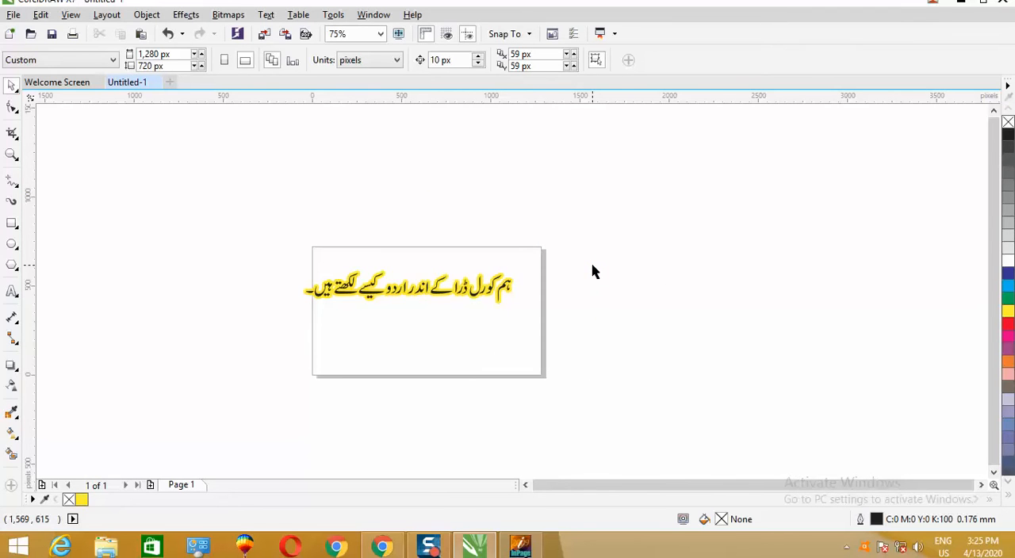
scroll(595, 272, down, 1)
scroll(595, 271, up, 1)
scroll(595, 273, down, 1)
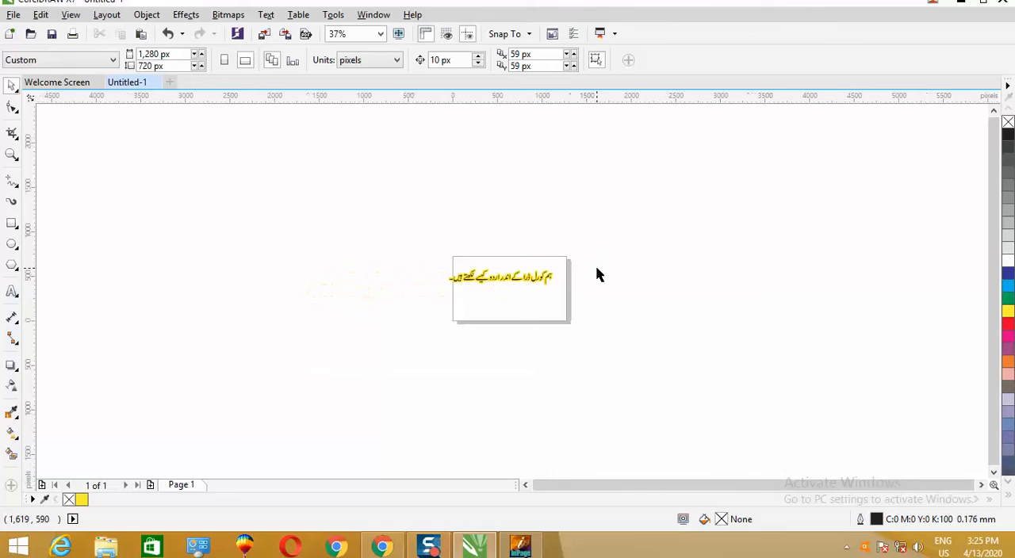
- Switch to InPage and delete the second copy of the Urdu sentence, the lower three lines in the heavier font
click(520, 545)
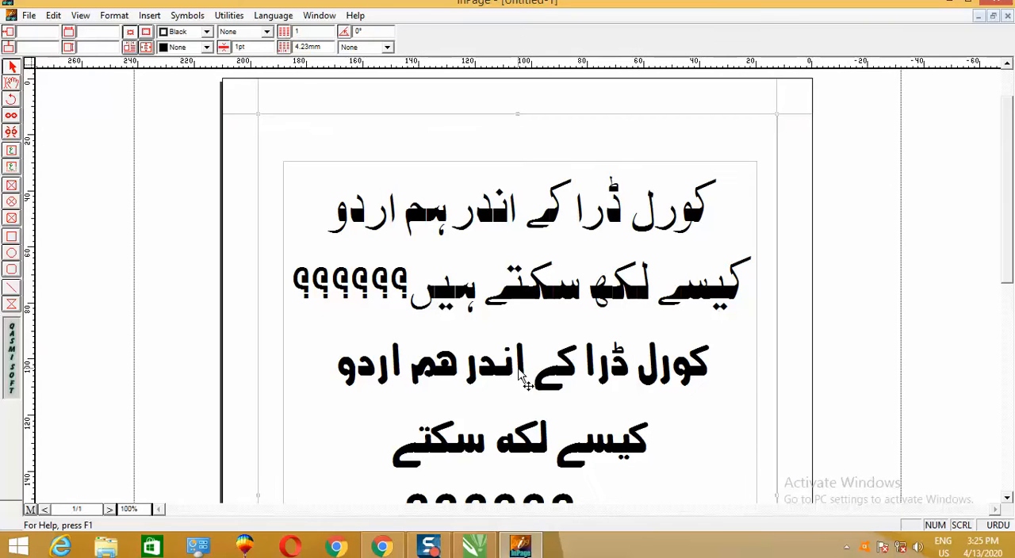
scroll(901, 290, down, 3)
drag(610, 213, 593, 346)
click(709, 231)
drag(709, 231, 394, 375)
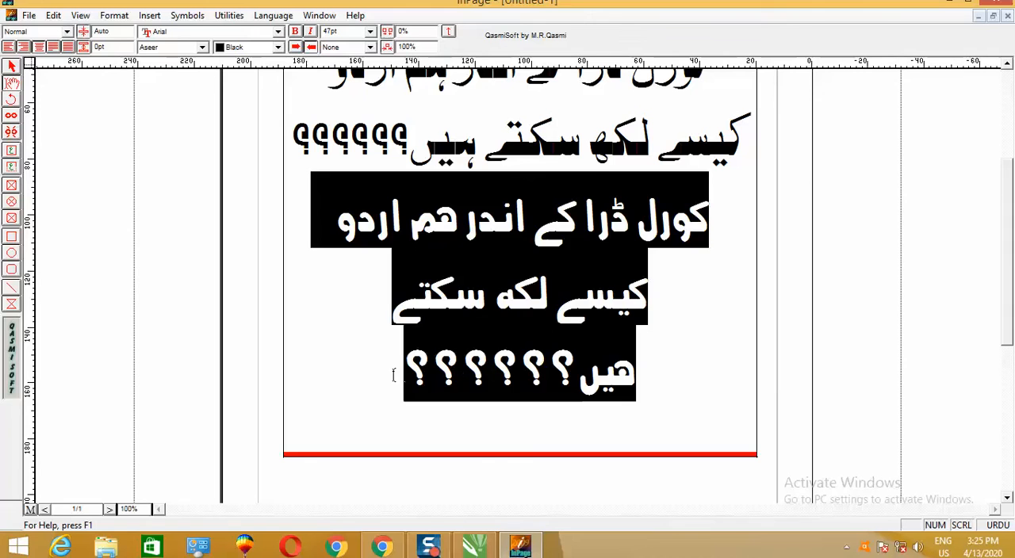
key(Delete)
- Resize the text box from its lower edge to a height of about 102 mm
click(10, 65)
click(480, 273)
drag(521, 456, 520, 210)
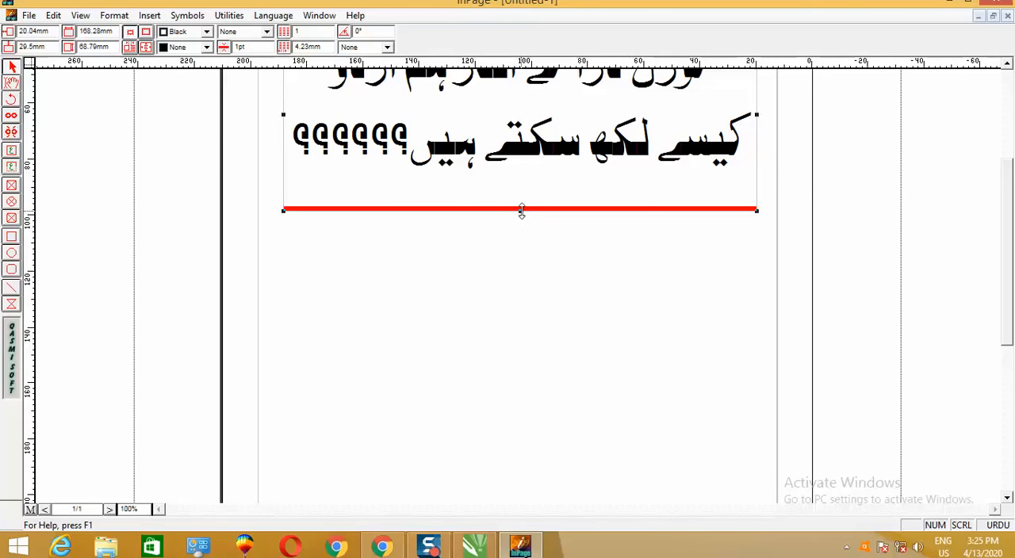
double_click(523, 214)
click(628, 157)
drag(521, 212, 523, 302)
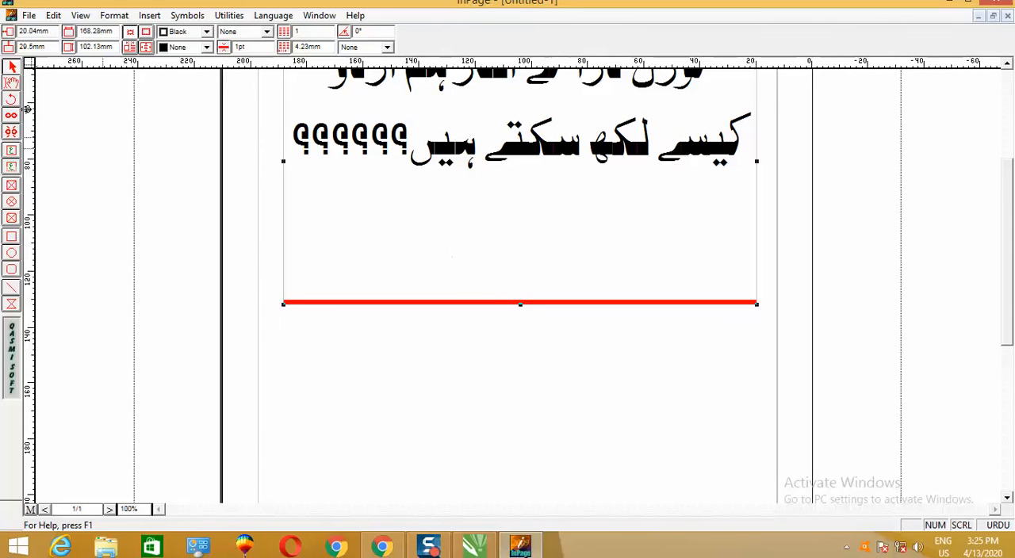
- Export the selected Urdu text box to the Desktop as an Encapsulated PostScript file named hhhhhhh.eps
click(11, 84)
click(422, 269)
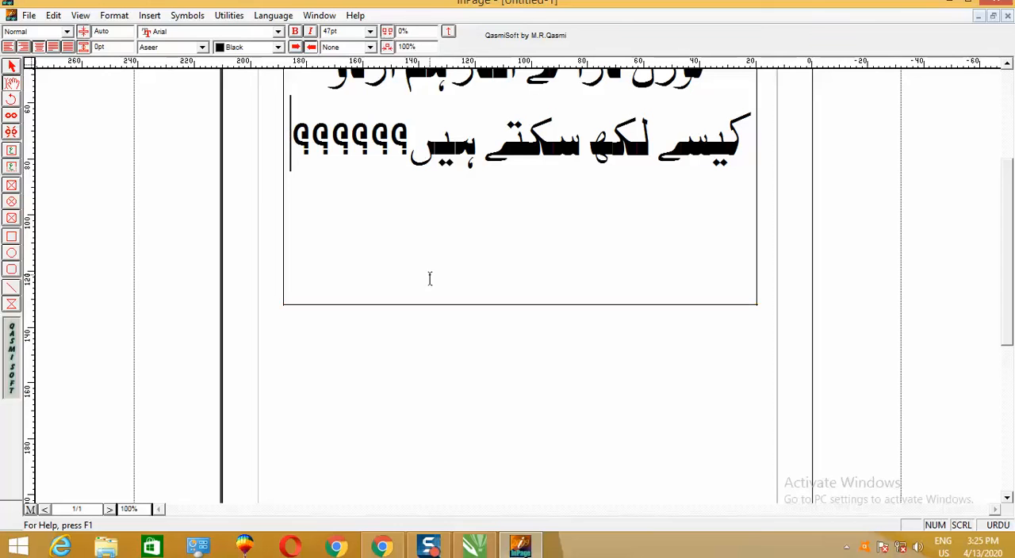
click(12, 66)
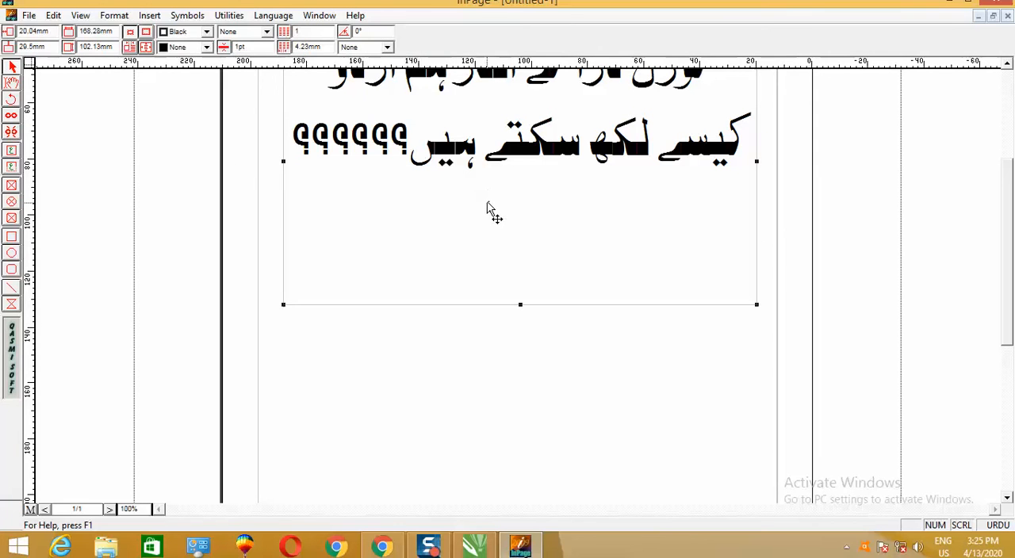
click(28, 15)
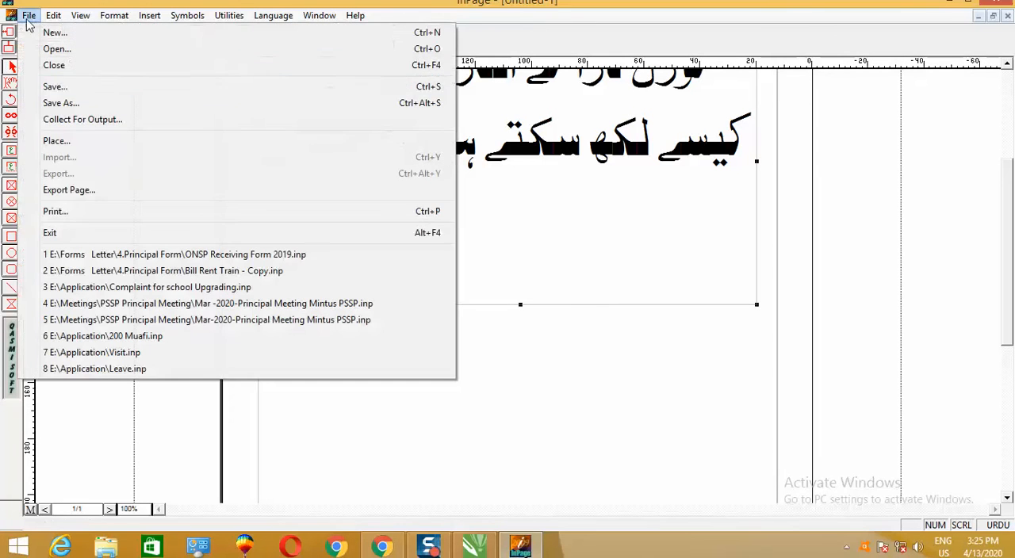
click(70, 190)
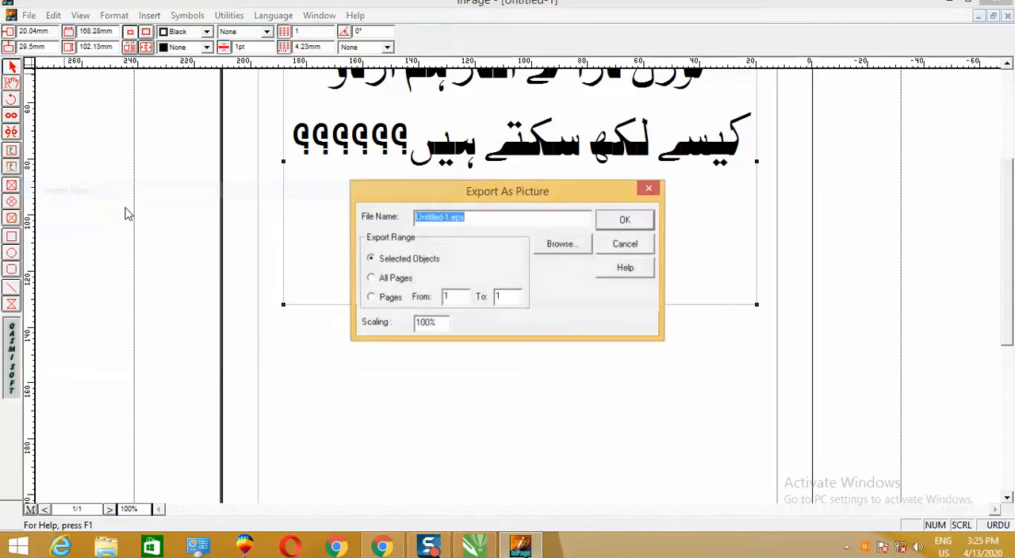
click(557, 245)
click(489, 346)
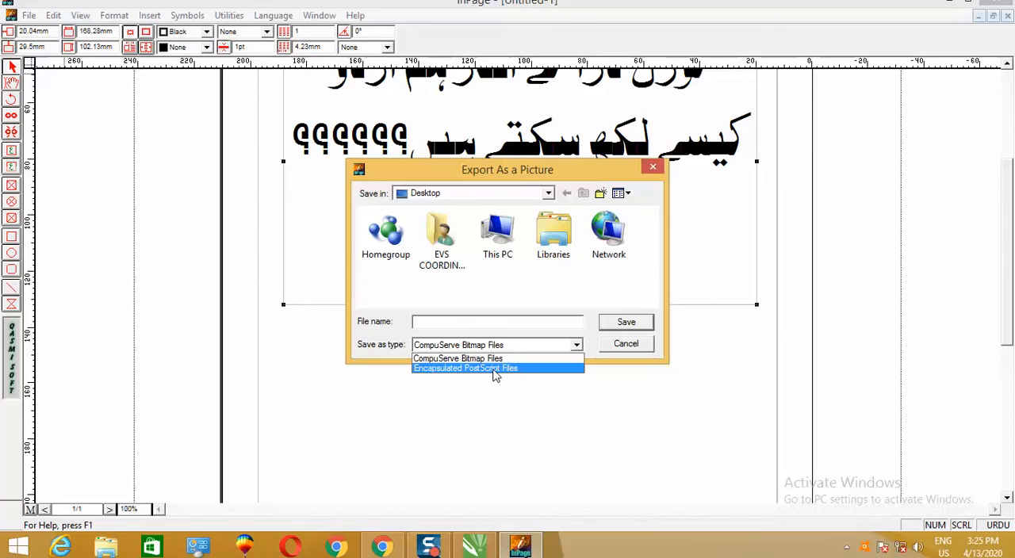
click(494, 370)
click(472, 323)
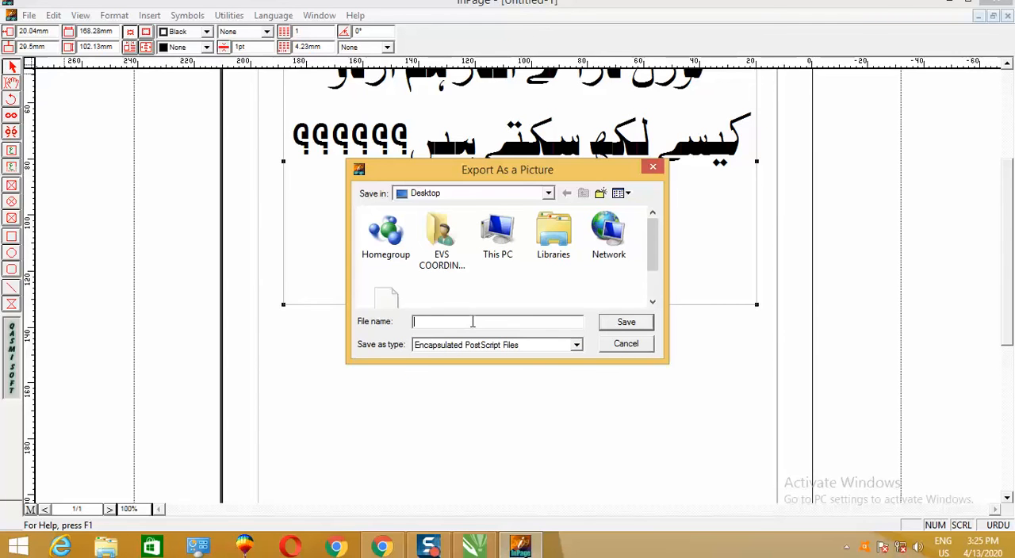
text(hhhhhhh)
click(626, 322)
click(625, 222)
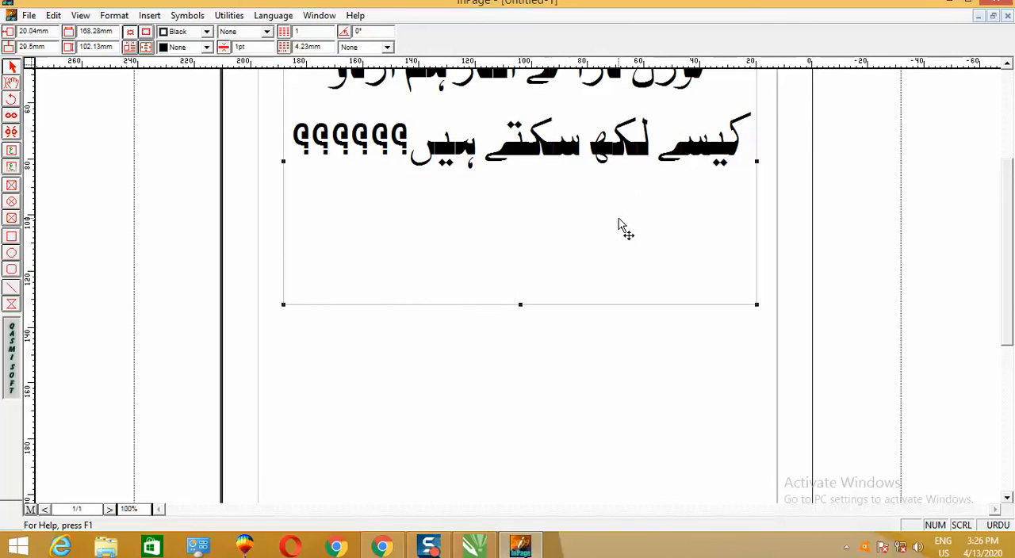
- Switch to CorelDRAW and import hhhhhhh.eps from the Desktop as editable with text kept as Text, placing it over the page
click(482, 545)
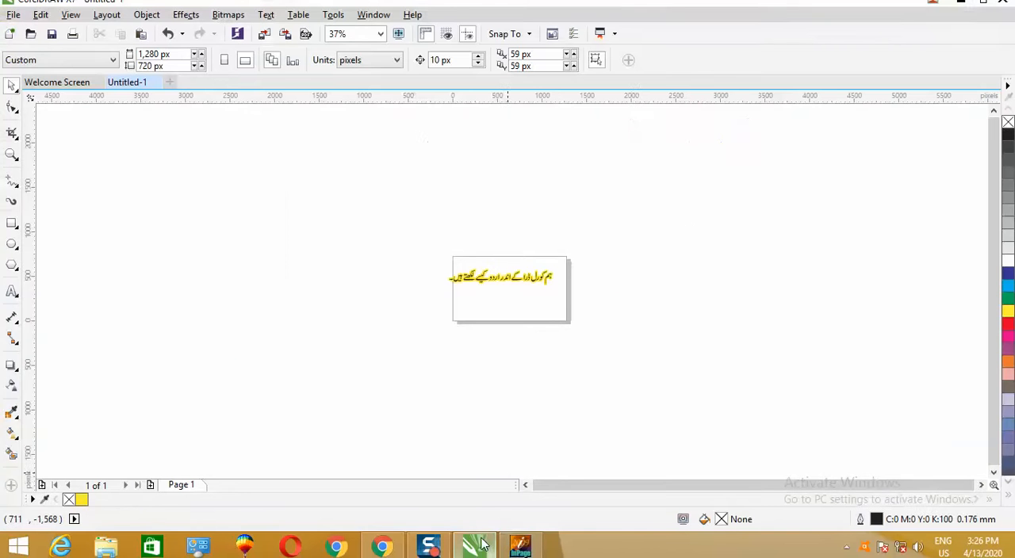
right_click(576, 252)
click(619, 316)
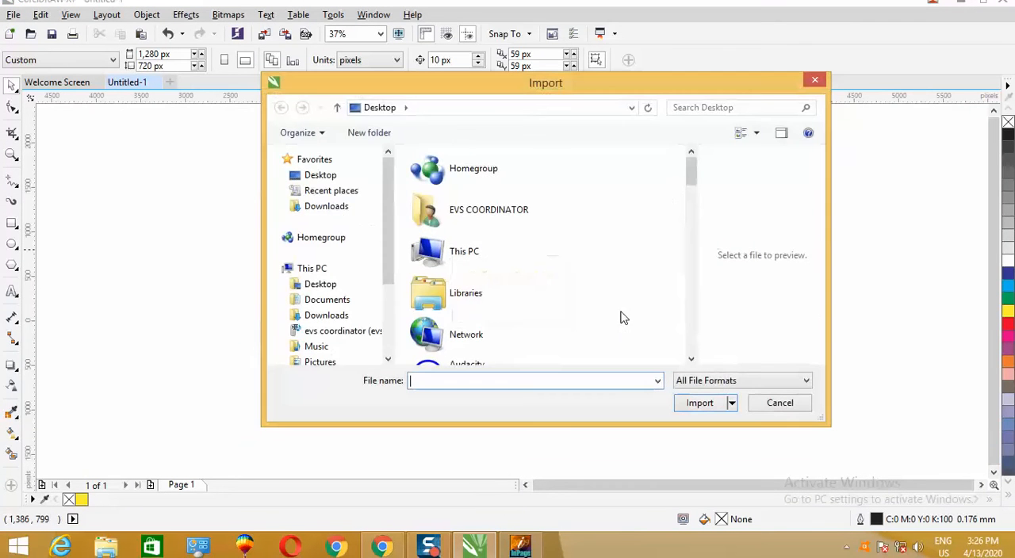
drag(693, 174, 702, 306)
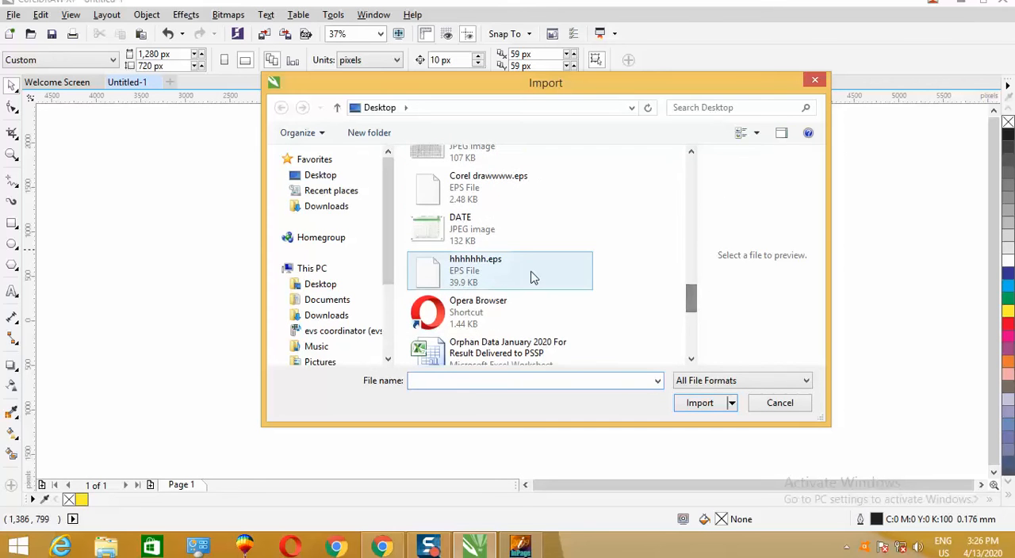
click(496, 273)
click(699, 429)
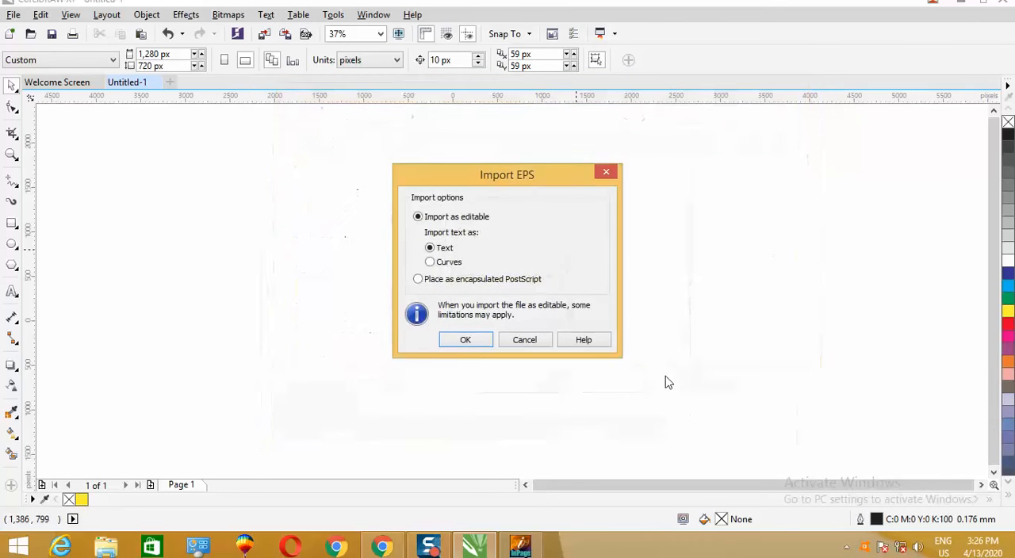
click(468, 342)
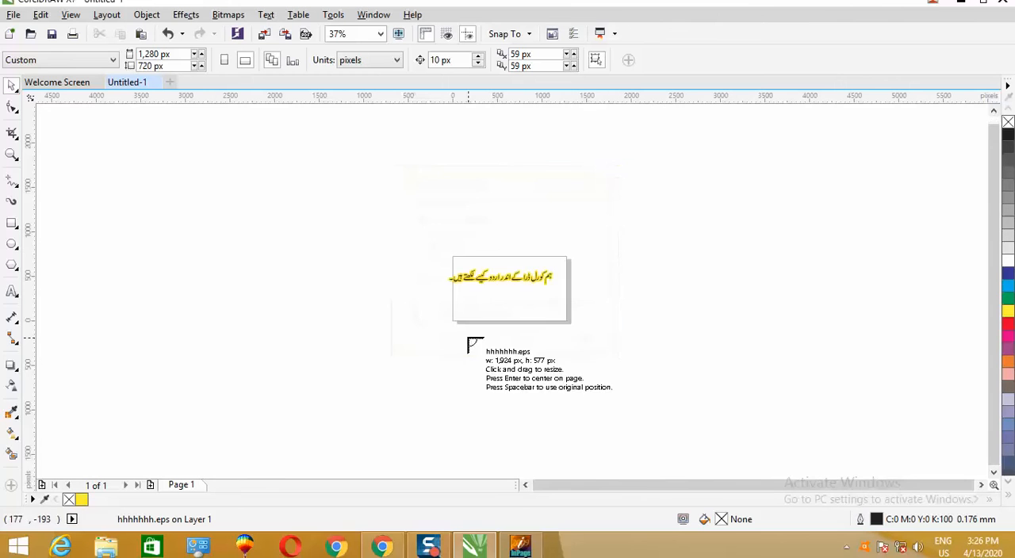
click(497, 287)
- Fill the imported two-line Urdu text with red and move it up and right, mostly off the page
scroll(517, 273, up, 2)
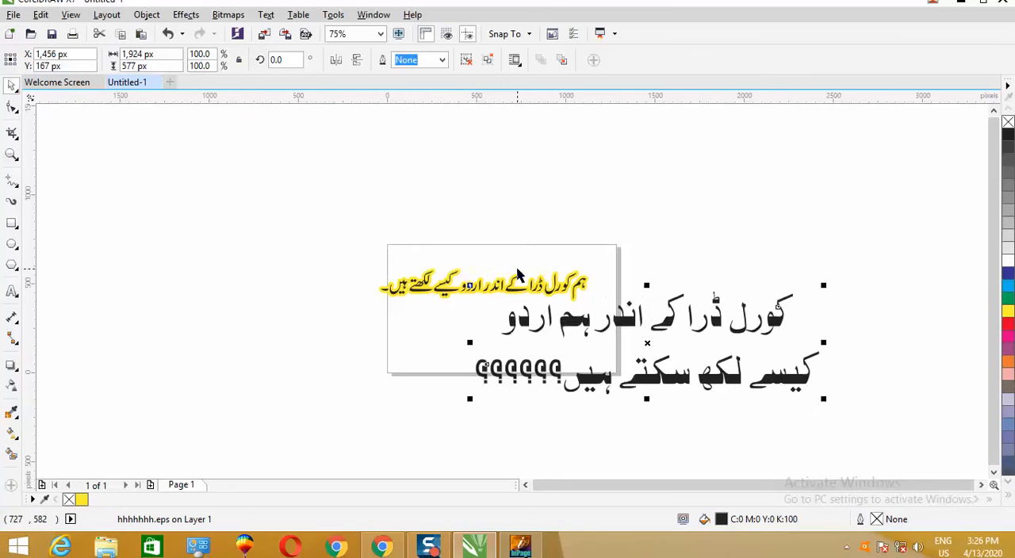
scroll(664, 352, up, 2)
scroll(662, 355, down, 2)
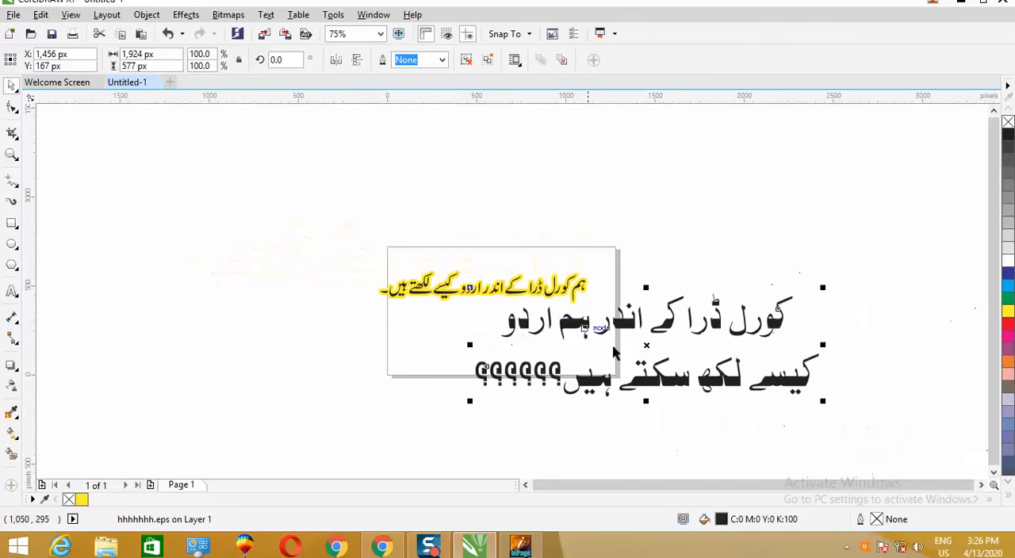
drag(648, 345, 509, 352)
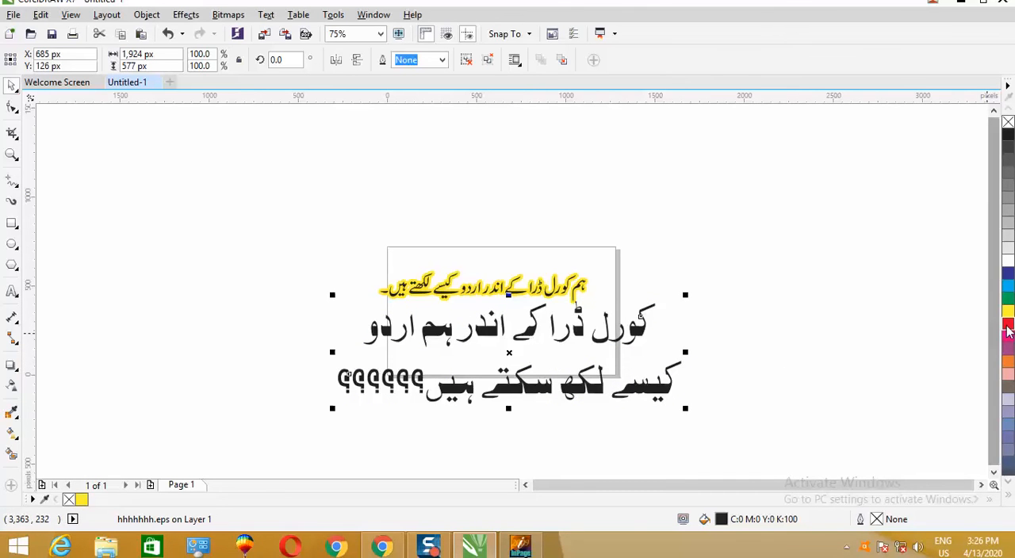
click(1008, 325)
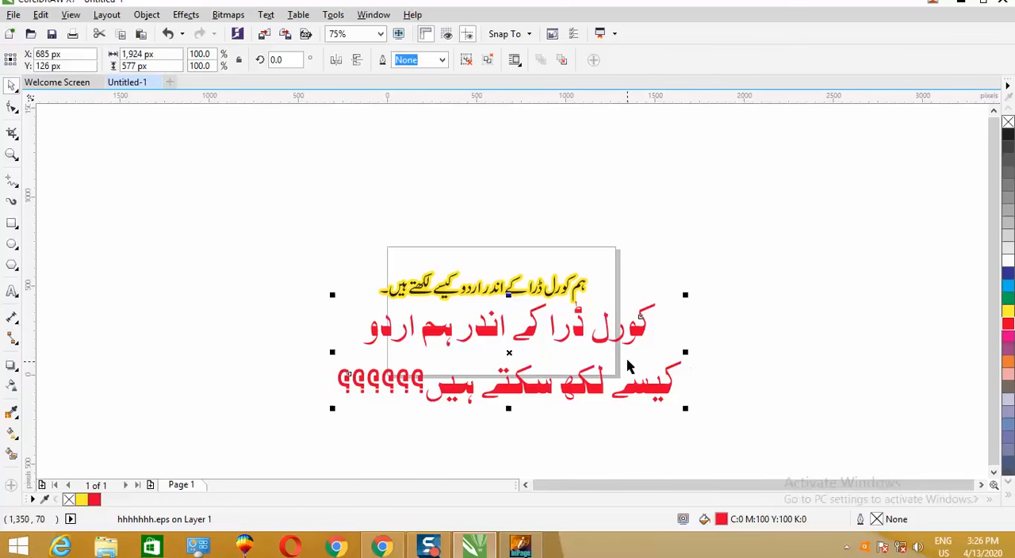
drag(509, 353, 718, 239)
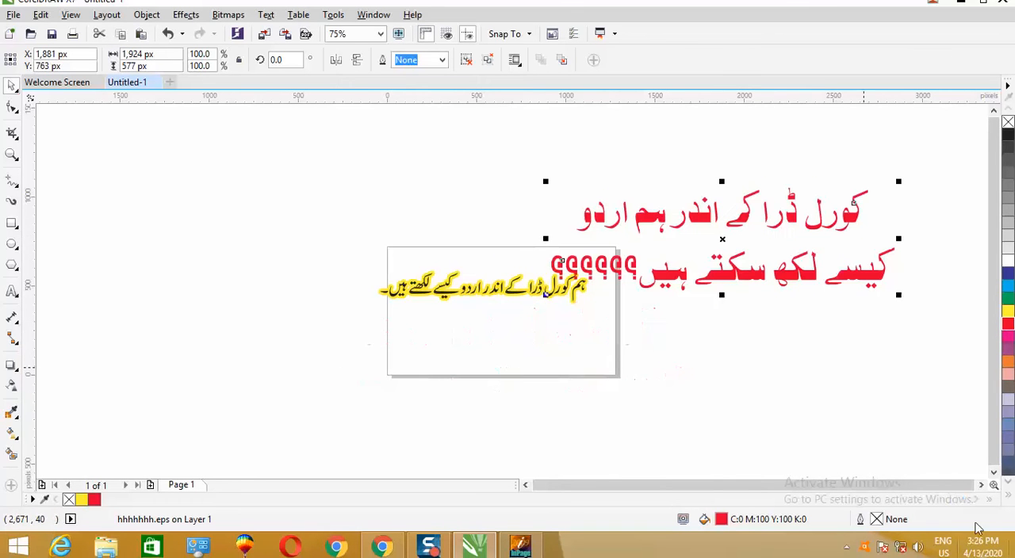
- Ungroup the imported red text into separate letter objects
click(795, 351)
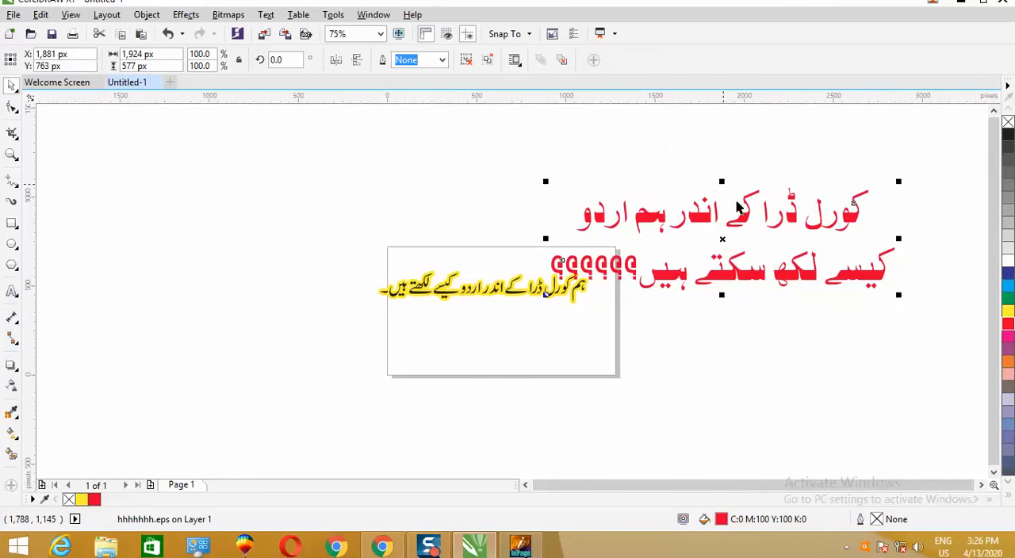
key(ctrl+u)
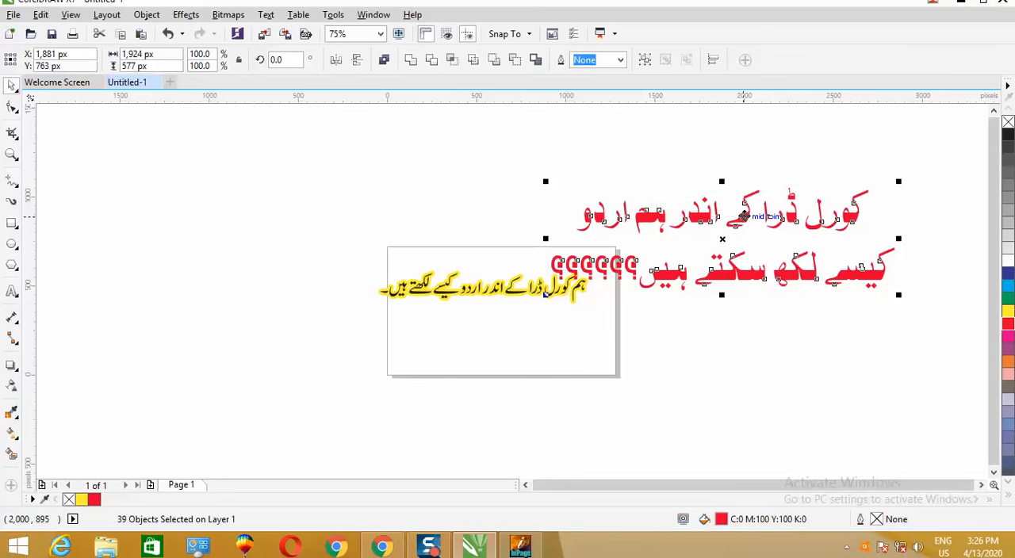
click(865, 331)
- Group the letters of کورل and of ڈرا separately, and move both words above the rest of the first line
drag(791, 137, 817, 208)
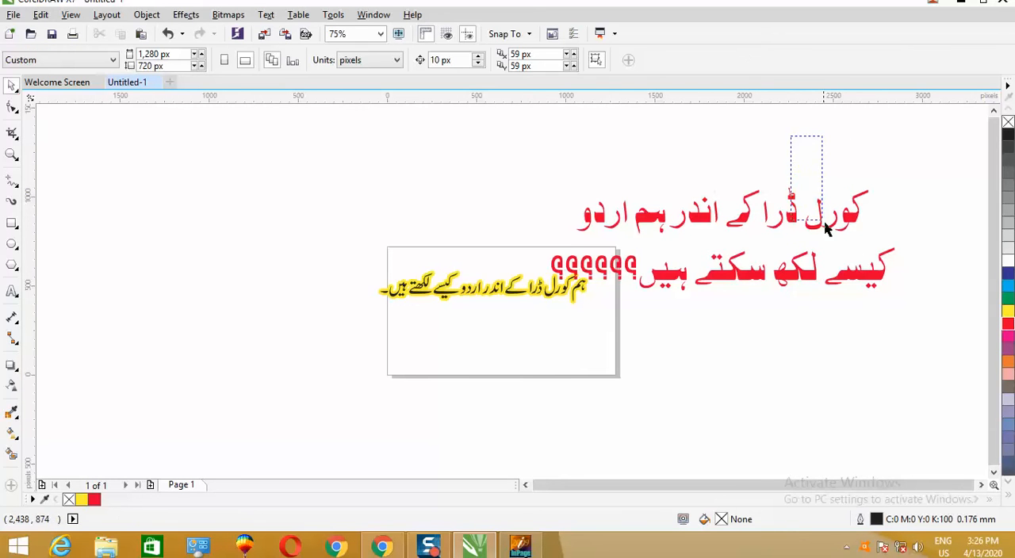
drag(882, 254, 896, 246)
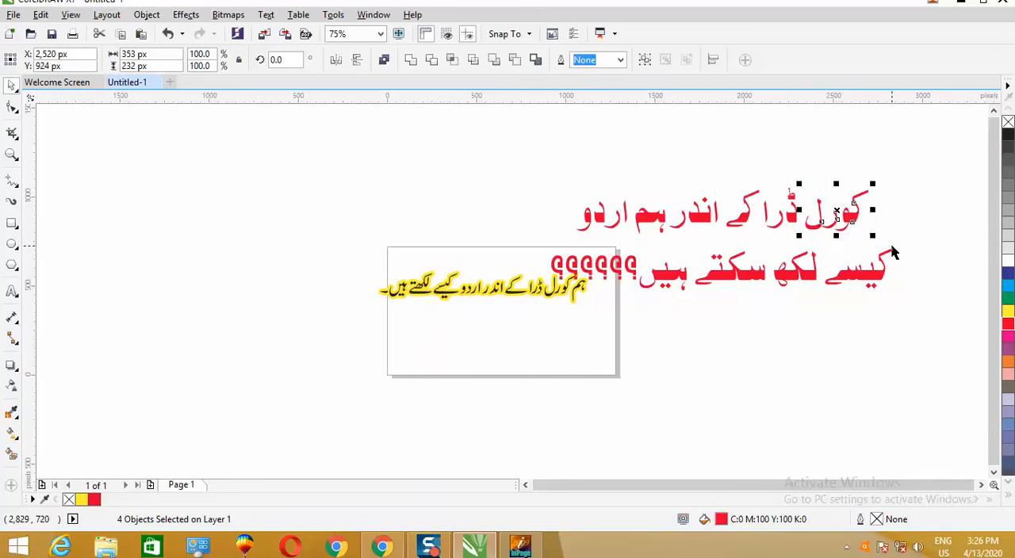
key(ctrl+g)
drag(854, 220, 733, 168)
drag(842, 166, 666, 173)
key(ctrl+g)
click(832, 216)
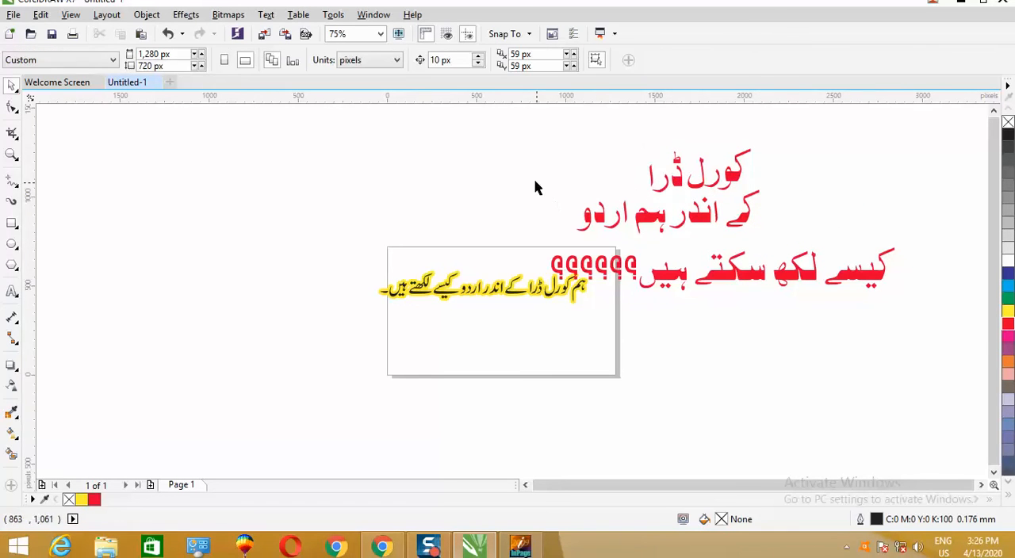
- Group the remaining first-line words کے اندر ہم اردو and move them to the right of the question marks
drag(729, 252, 812, 256)
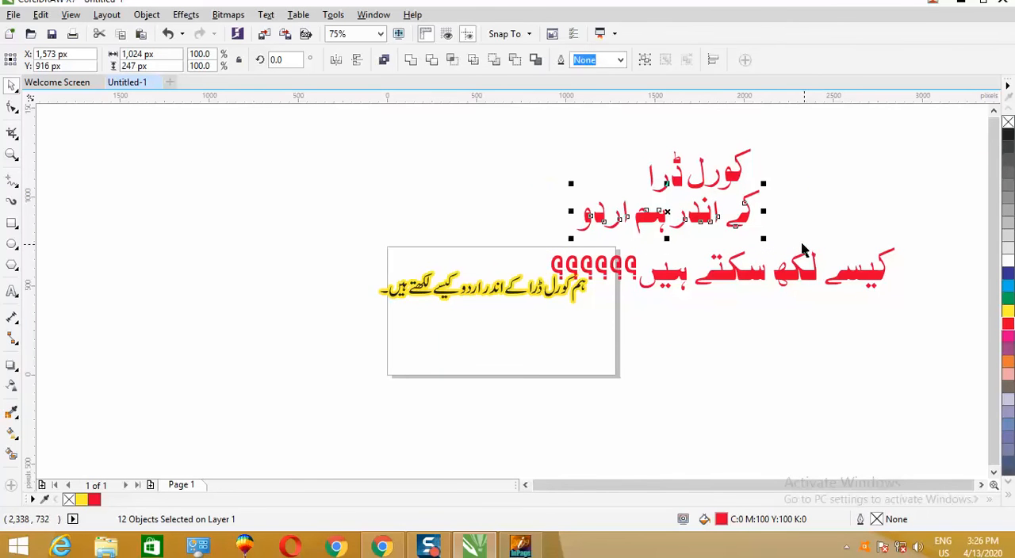
key(ctrl+g)
drag(670, 210, 818, 194)
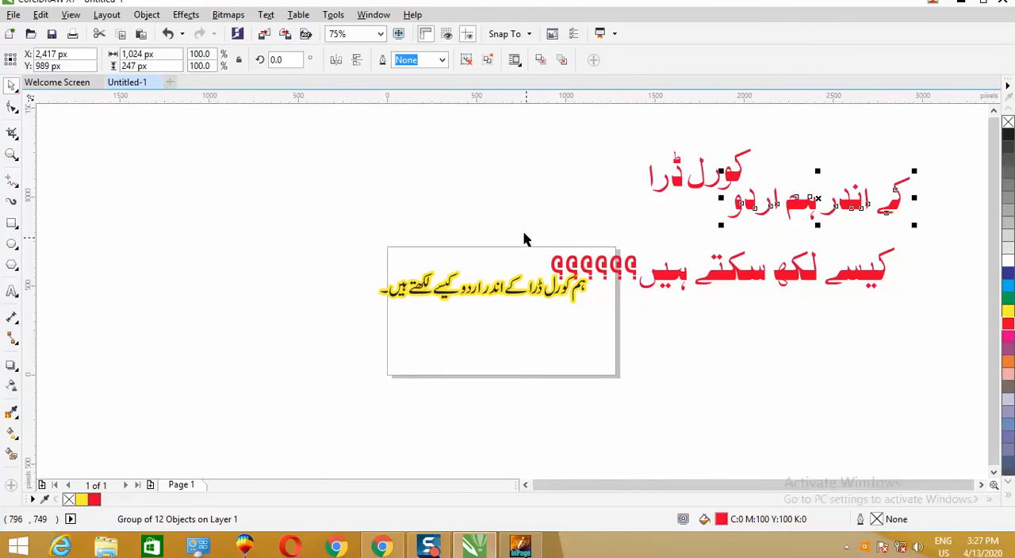
- Group the whole bottom line with the question marks and move it up just beneath کے اندر ہم اردو
drag(534, 228, 915, 326)
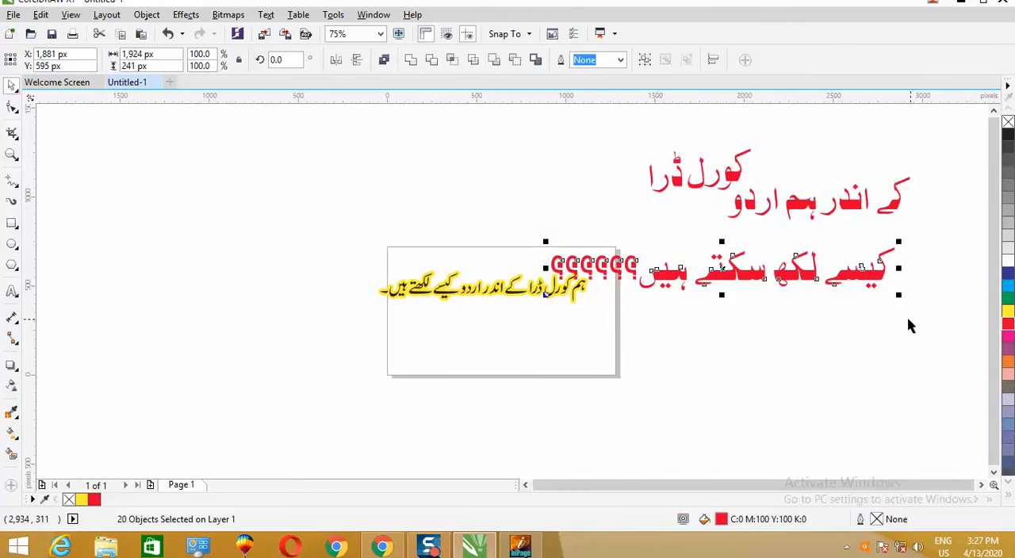
key(ctrl+g)
drag(742, 281, 783, 252)
click(780, 346)
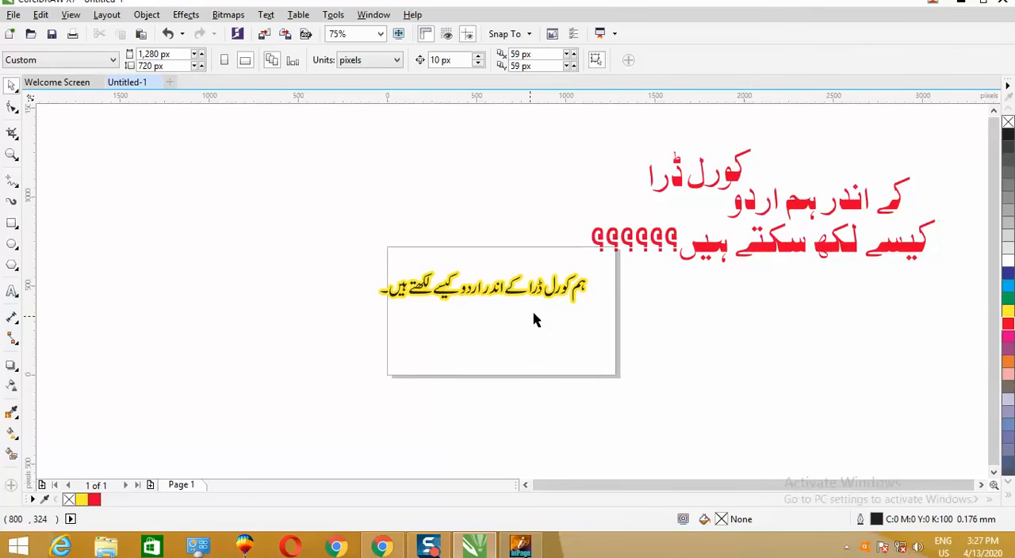
- Delete the yellow-outlined Jameel Noori Nastaleeq sentence from the page
double_click(486, 293)
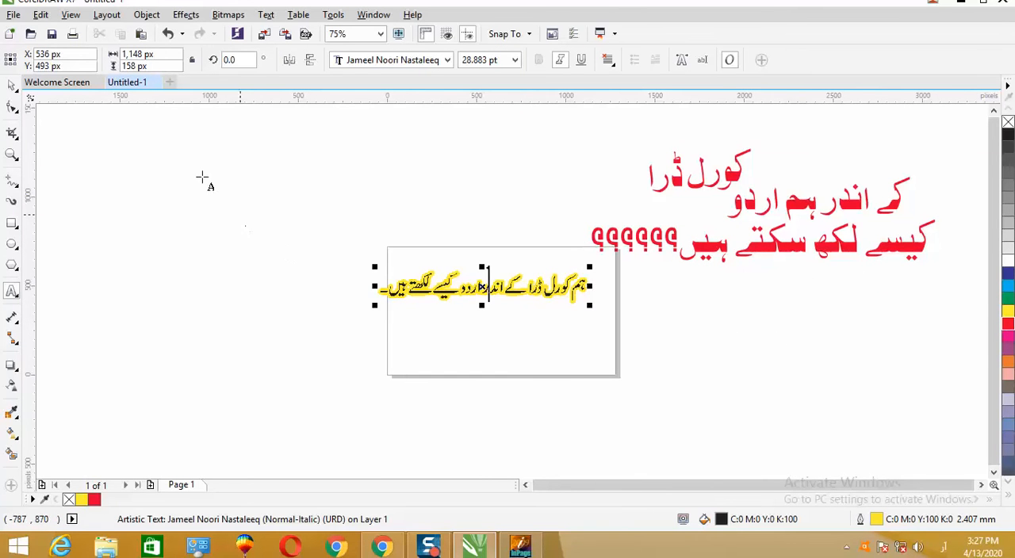
click(12, 85)
key(Delete)
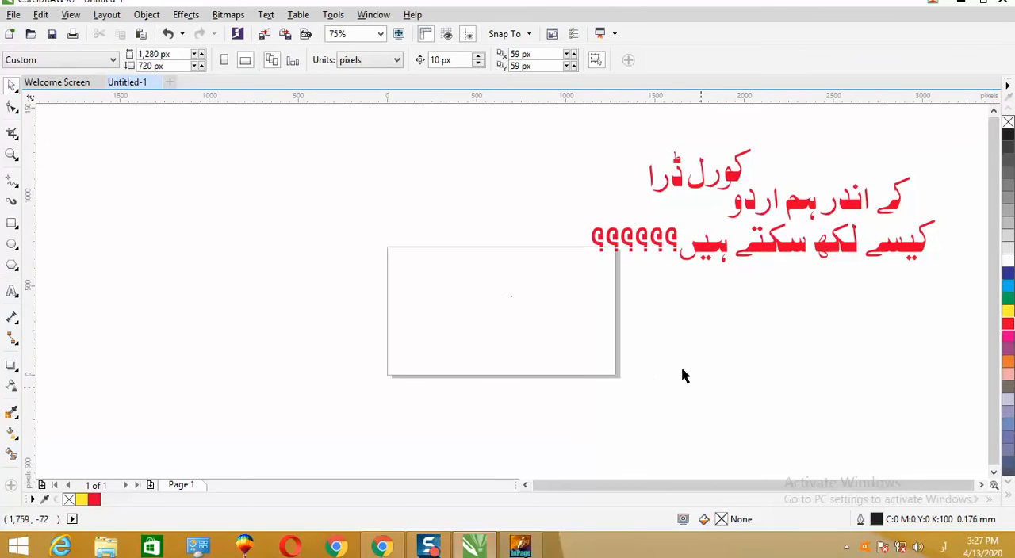
- Move the words کورل and ڈرا right, above the middle line, to form a three-line stack
drag(731, 181, 870, 169)
drag(674, 182, 795, 169)
click(817, 312)
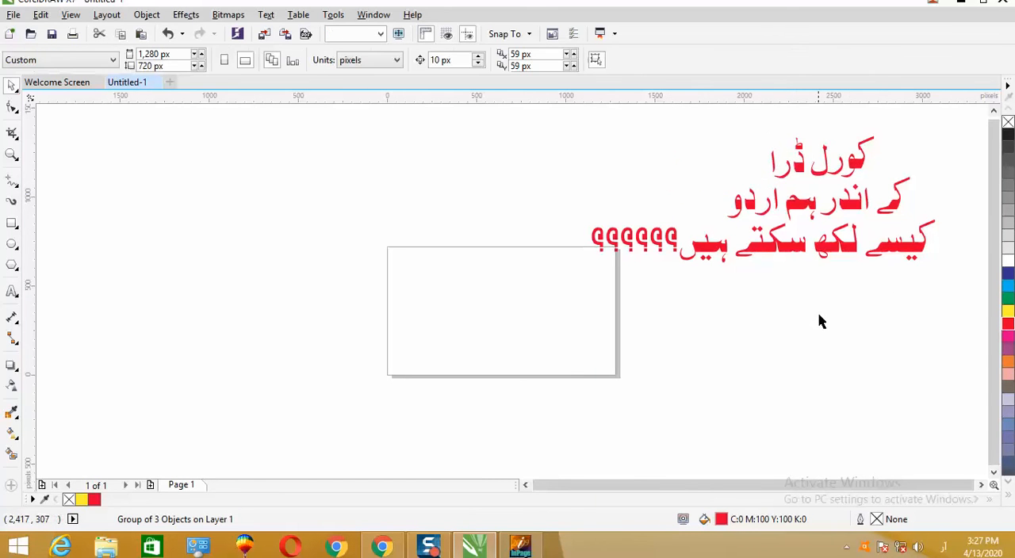
- Add a page-sized rectangle of 1,280 by 720 px and fill it with black
click(980, 484)
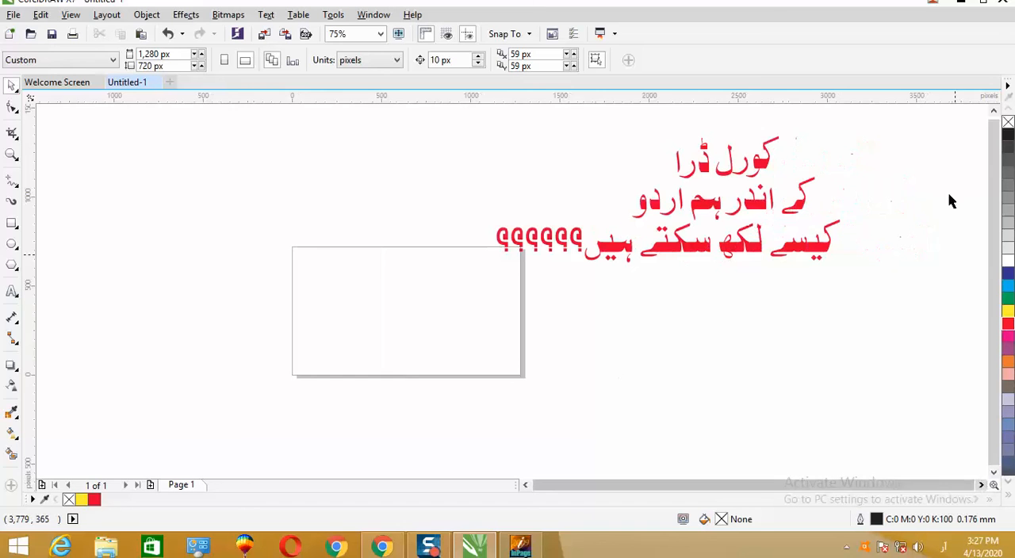
double_click(12, 224)
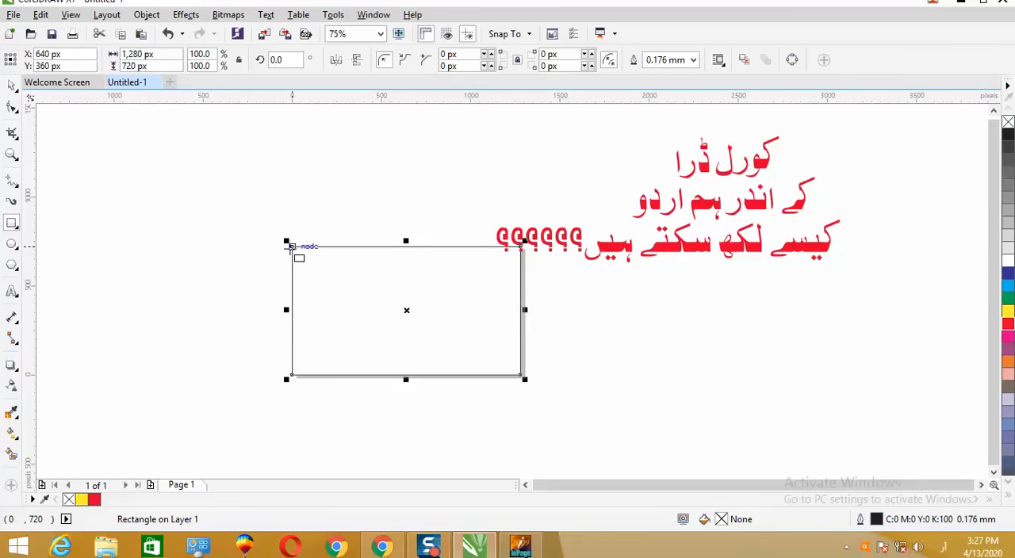
click(12, 85)
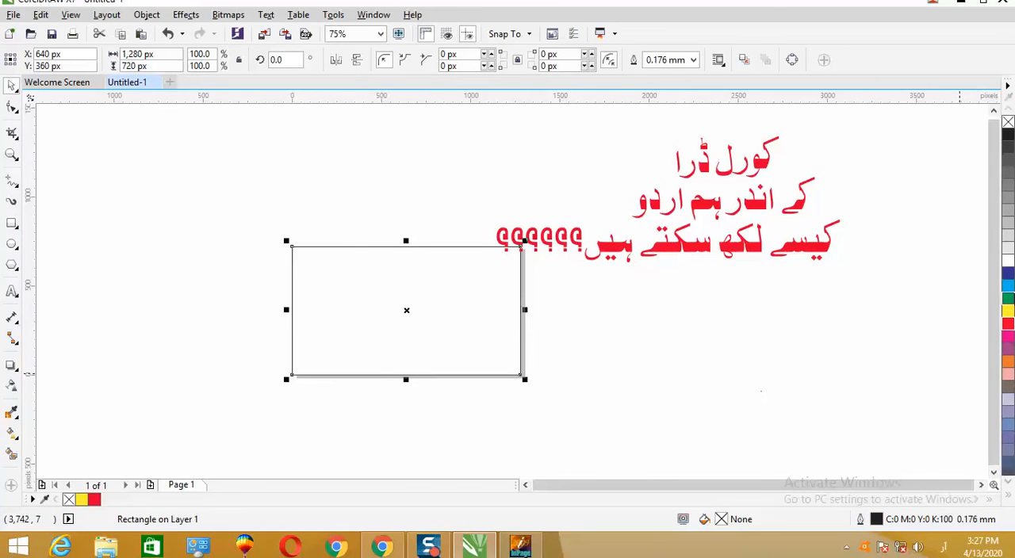
click(1008, 138)
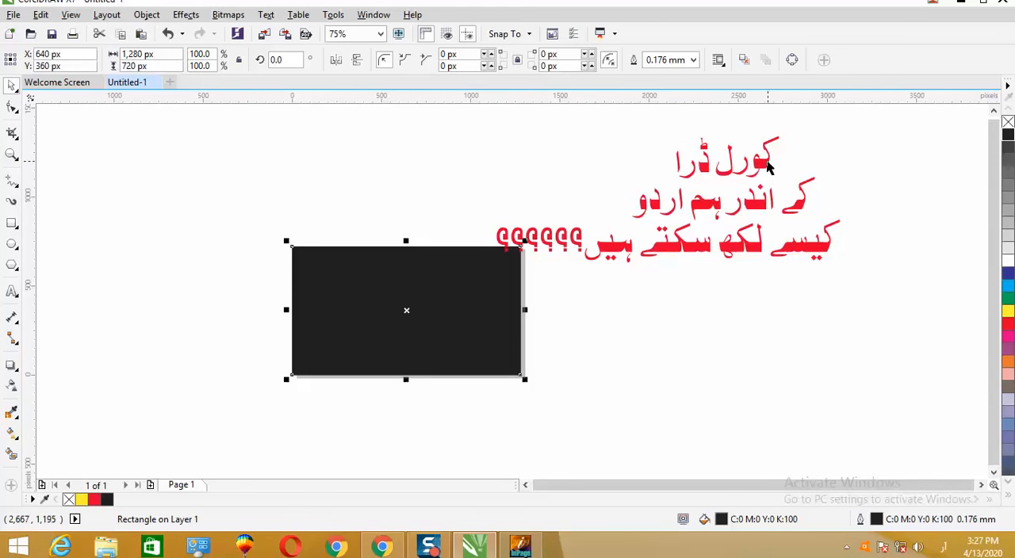
- Group the two words of the top line into one object and select the grouped bottom line
click(769, 169)
click(603, 148)
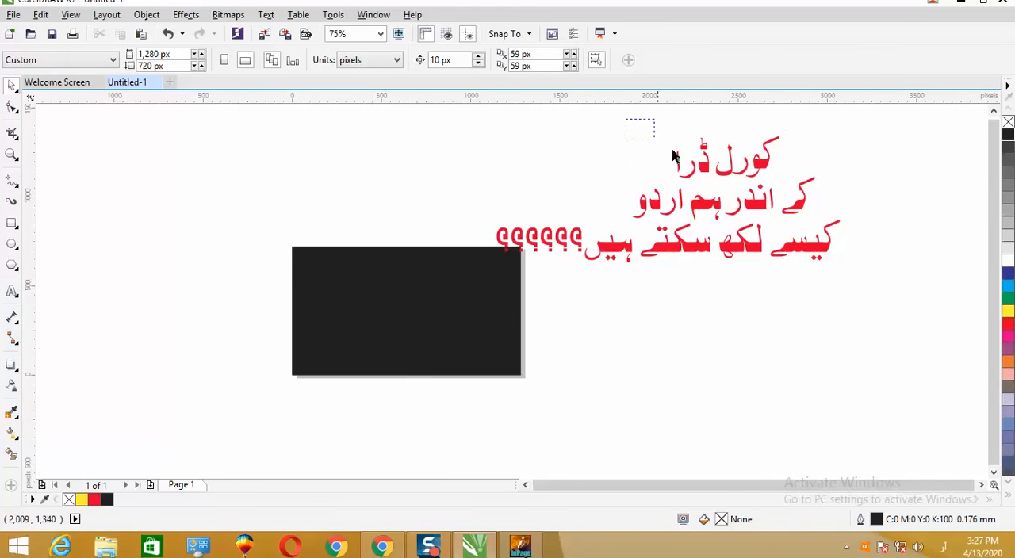
drag(833, 189, 843, 189)
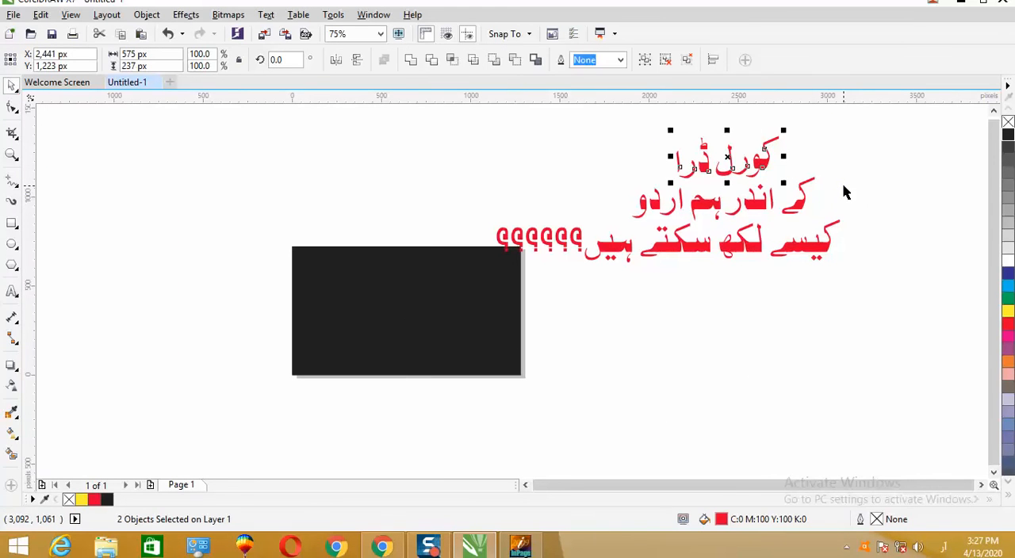
key(ctrl+g)
drag(391, 177, 915, 312)
key(ctrl+g)
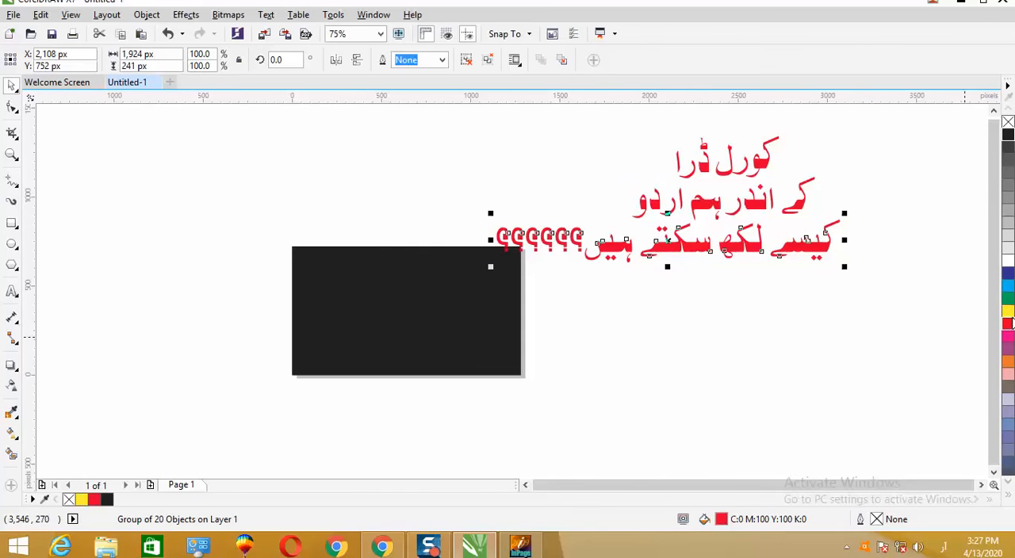
- Give the top line کورل ڈرا a 2.0 mm yellow outline with rounded corners, placed behind the fill and scaling with the object
click(764, 170)
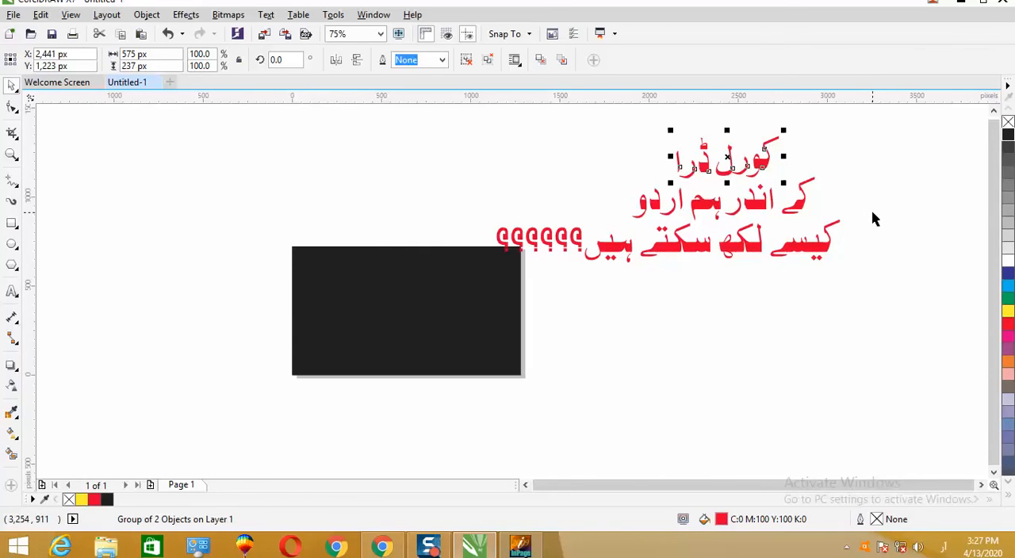
key(F12)
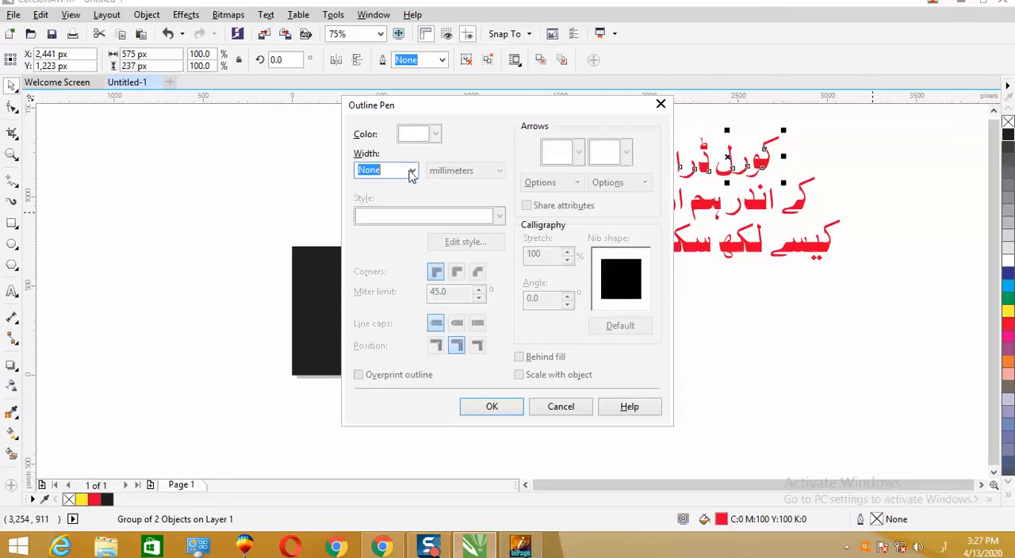
click(412, 171)
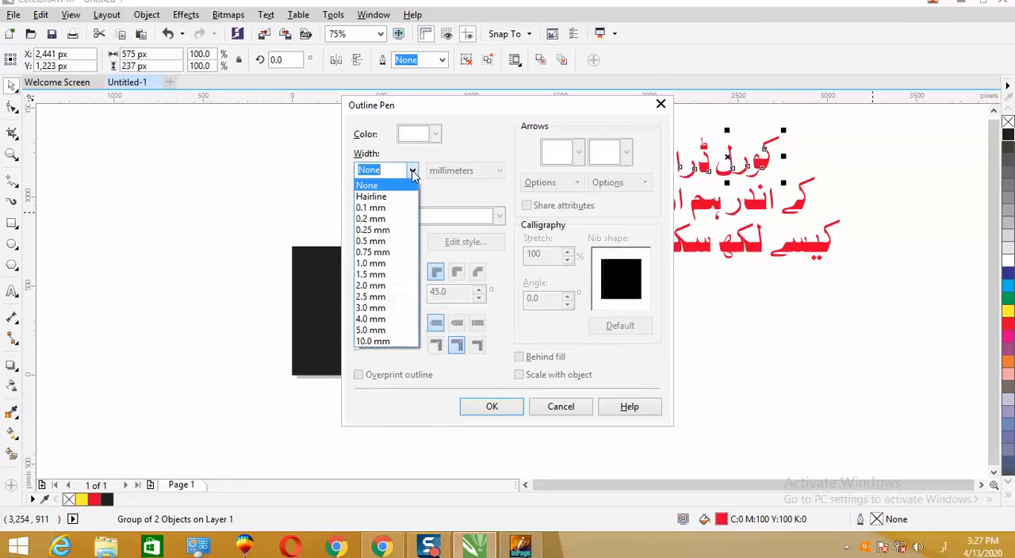
click(378, 290)
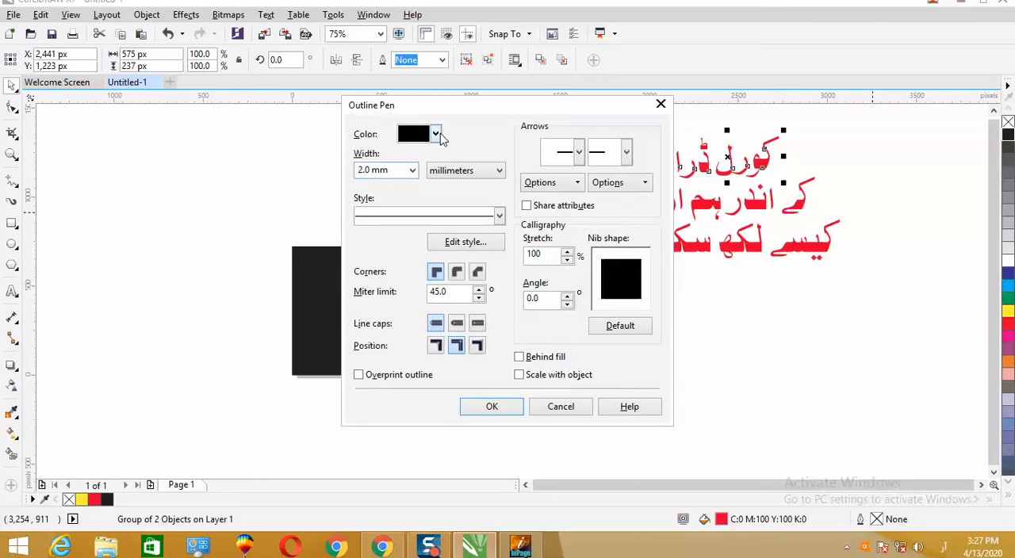
click(435, 136)
click(429, 181)
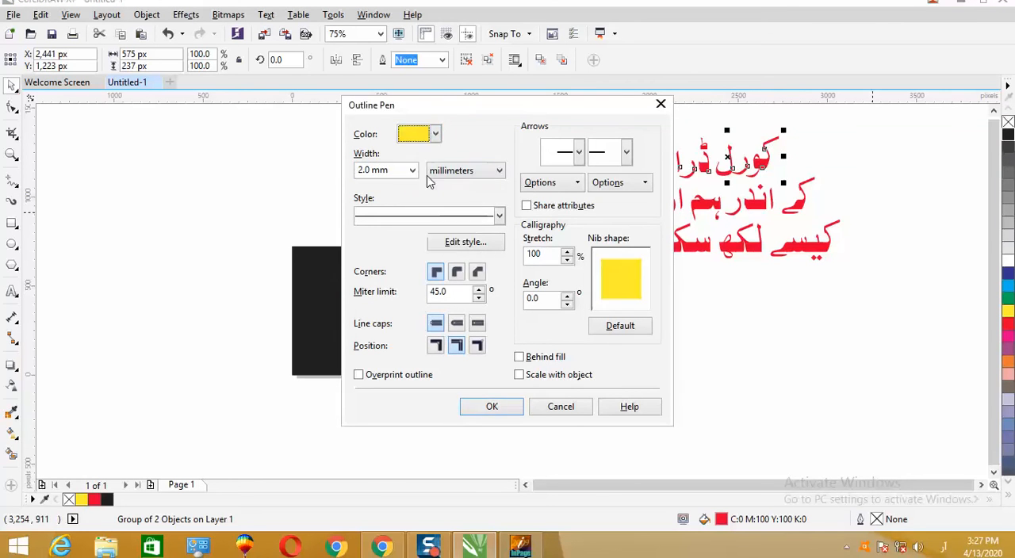
click(457, 272)
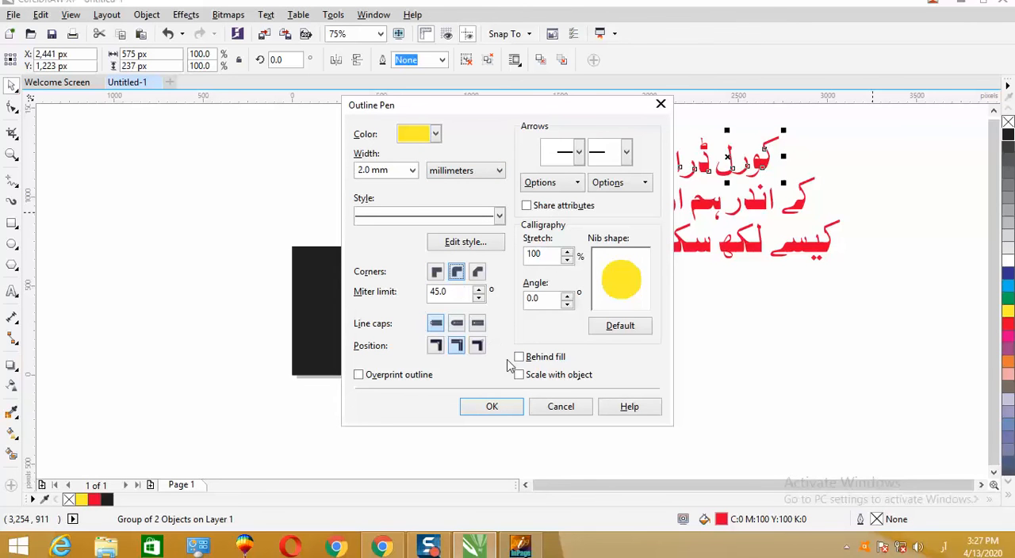
click(519, 376)
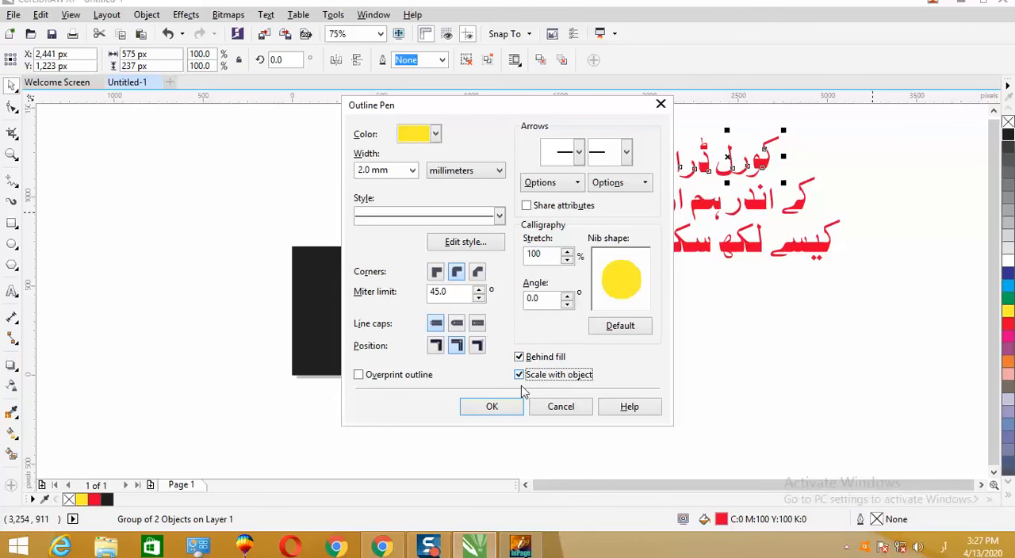
click(507, 407)
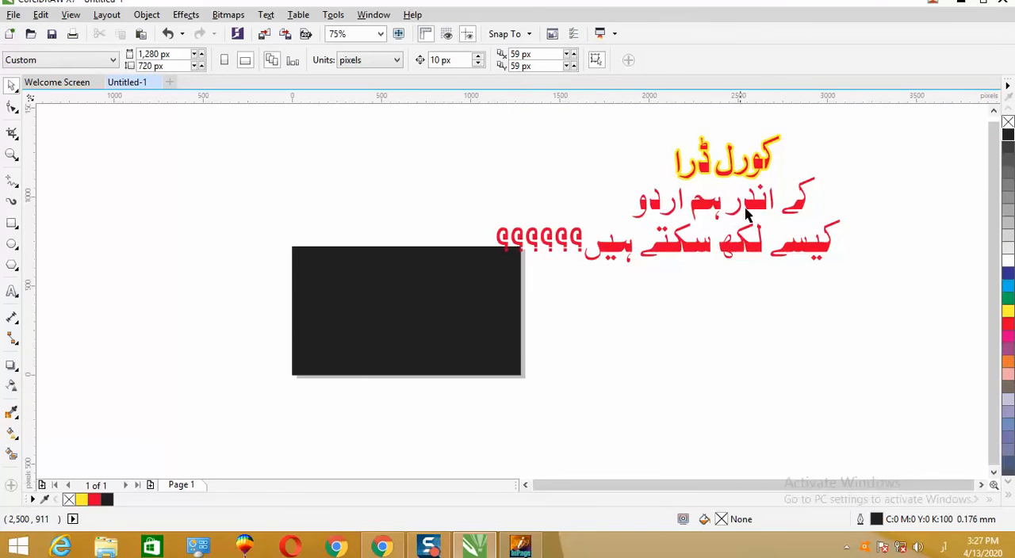
click(797, 208)
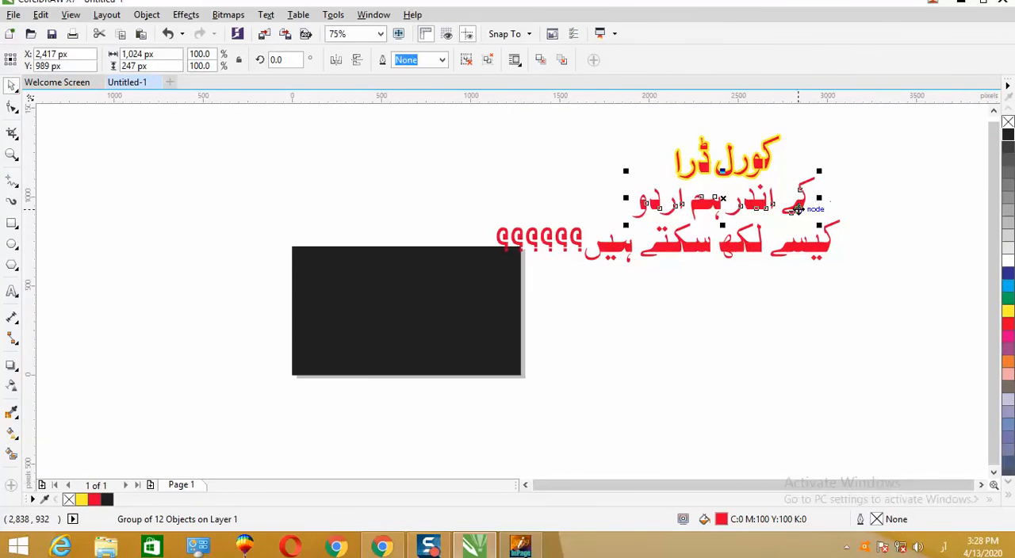
key(F12)
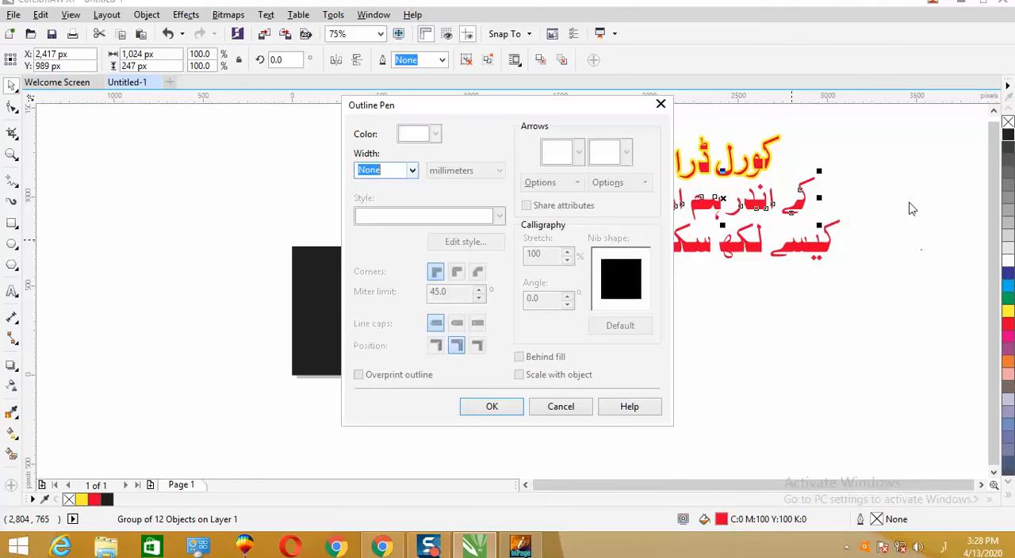
click(566, 409)
key(Escape)
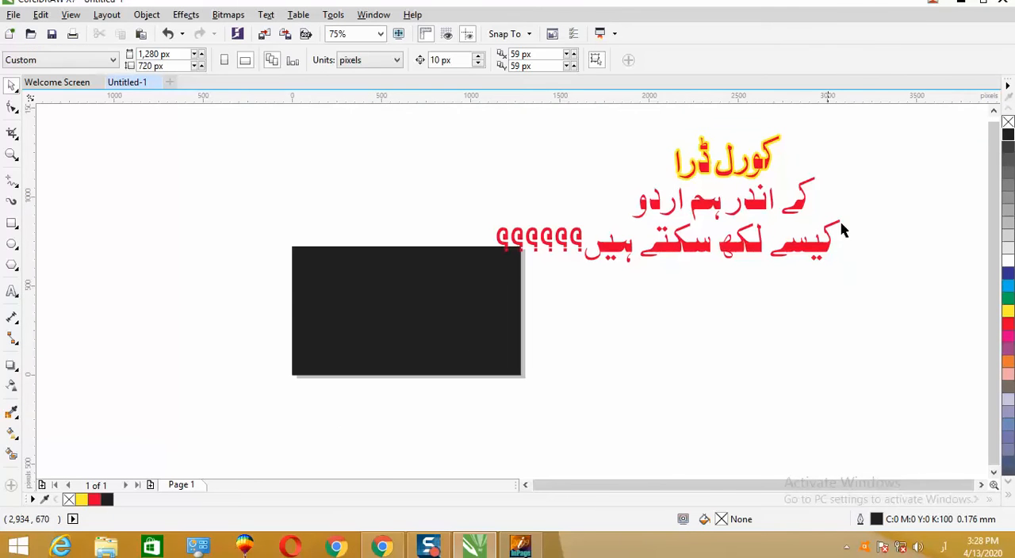
- Give the middle and bottom lines together a 2.0 mm yellow outline, placed behind the fill and scaling with the object
drag(901, 264, 485, 300)
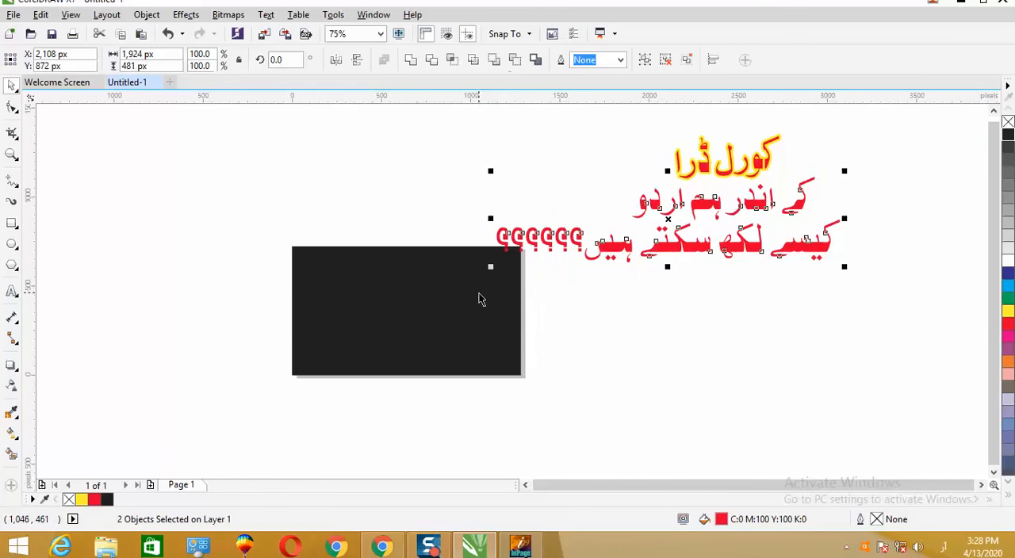
key(F12)
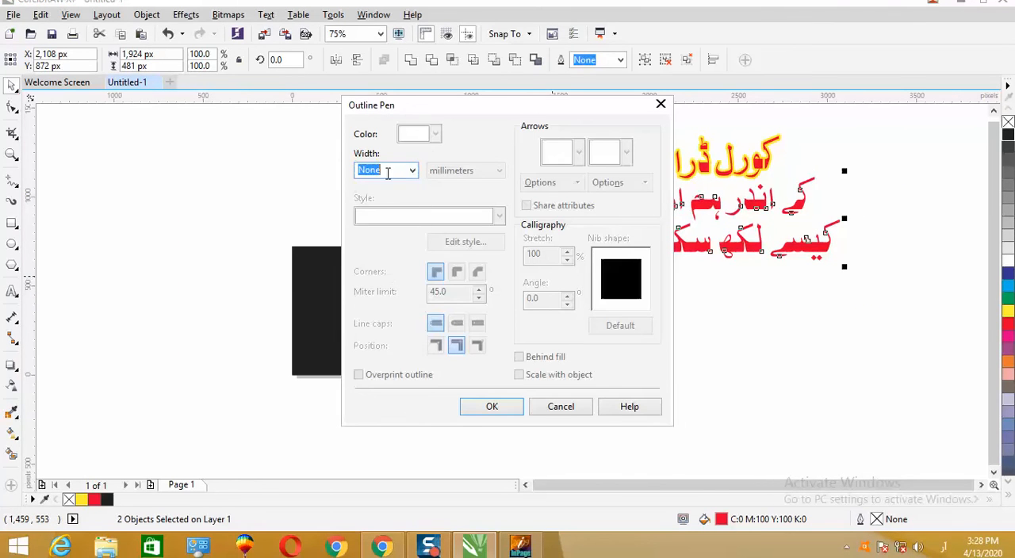
click(412, 175)
click(396, 287)
click(412, 174)
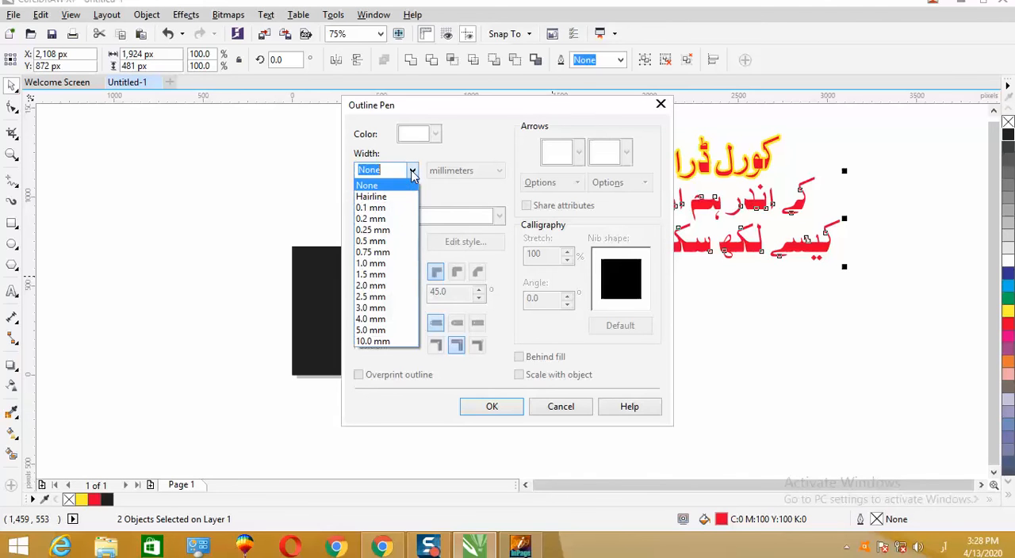
click(394, 286)
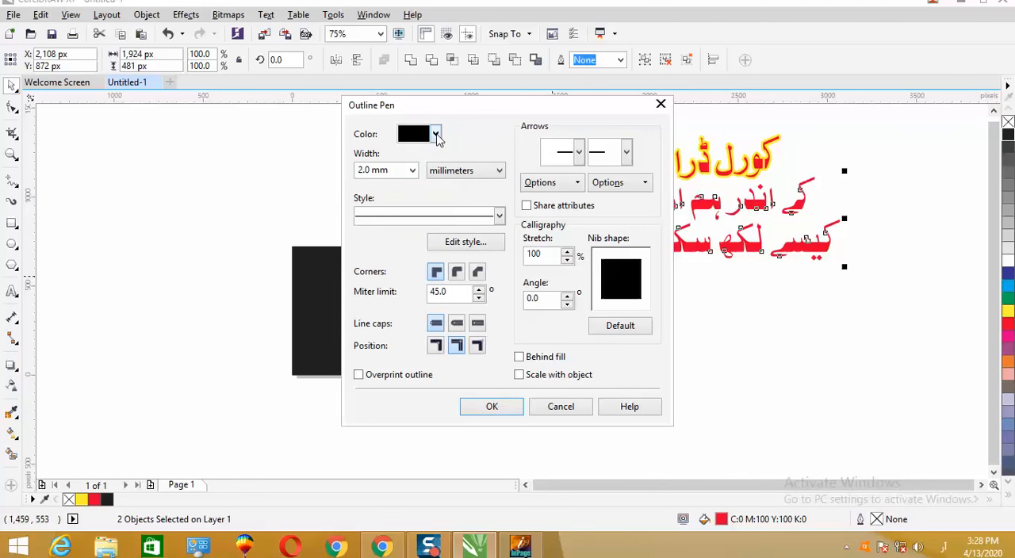
click(435, 136)
click(428, 175)
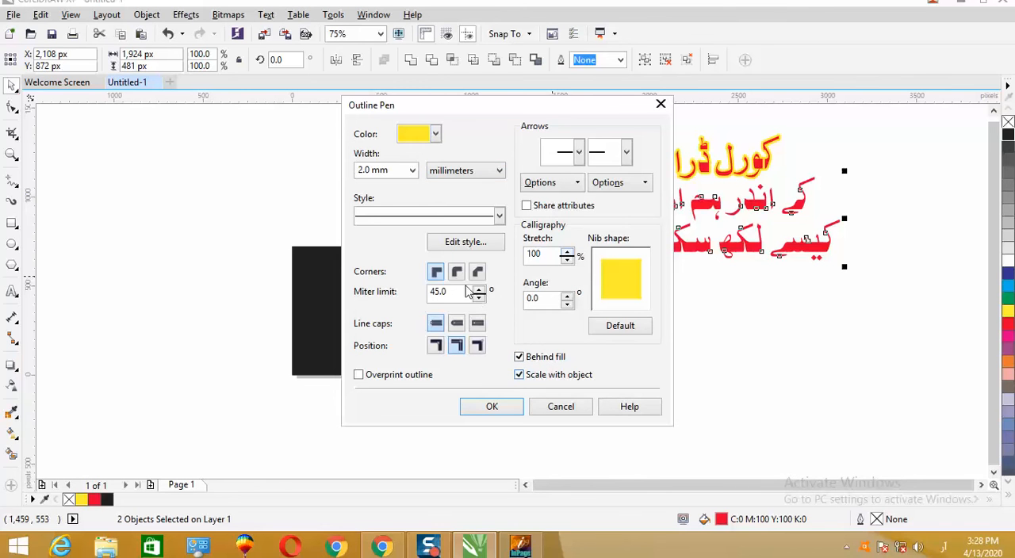
click(493, 409)
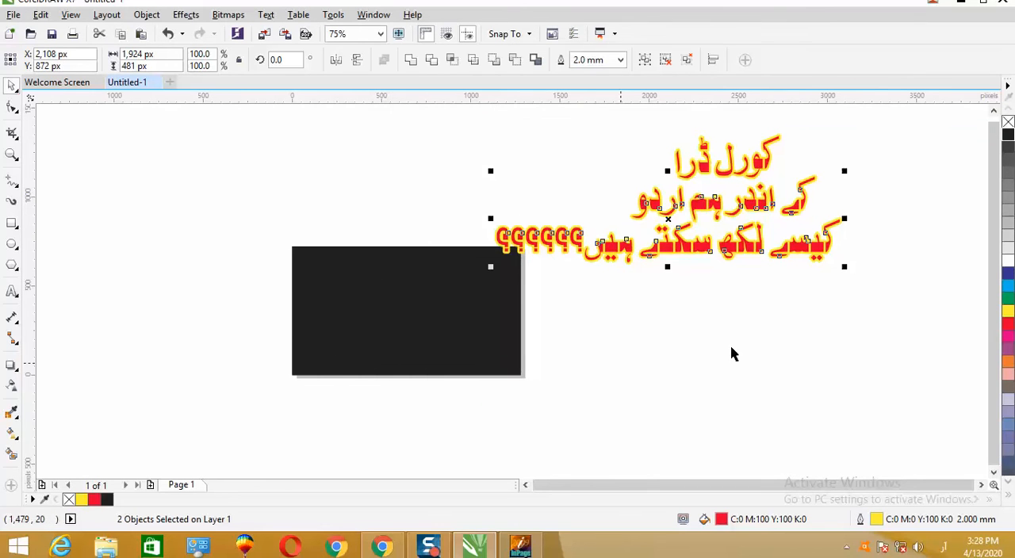
- Move the outlined top line کورل ڈرا onto the upper part of the black rectangle
click(801, 341)
drag(901, 119, 588, 298)
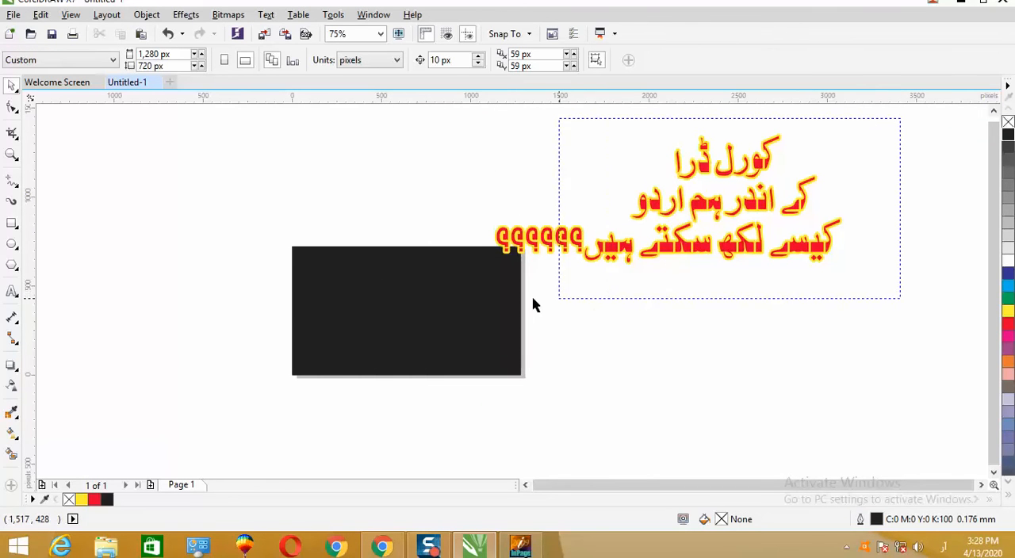
drag(508, 305, 916, 364)
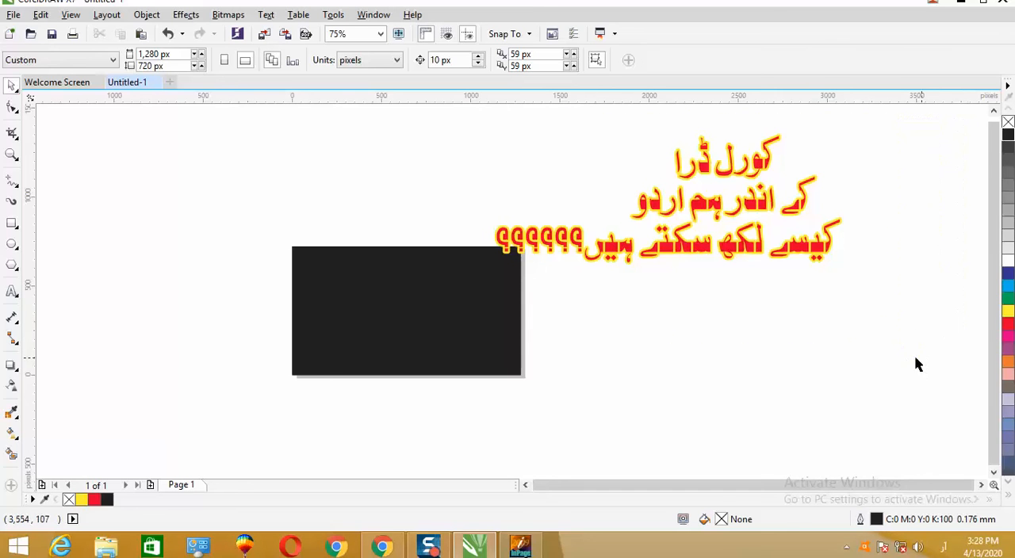
click(734, 163)
drag(727, 157, 448, 277)
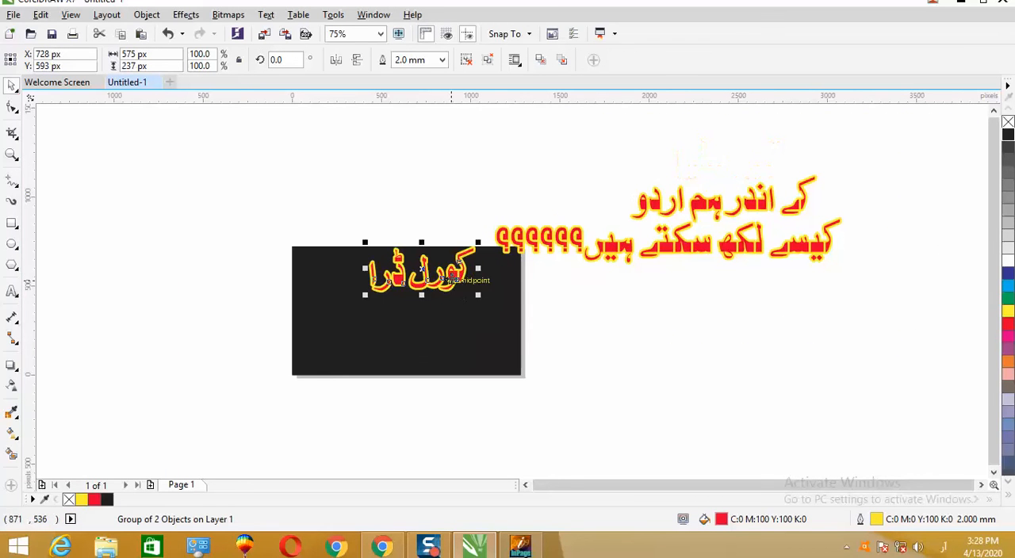
- Move the bottom line onto the lower part of the black rectangle and scale it to 58% so it fits the width
drag(708, 252, 507, 326)
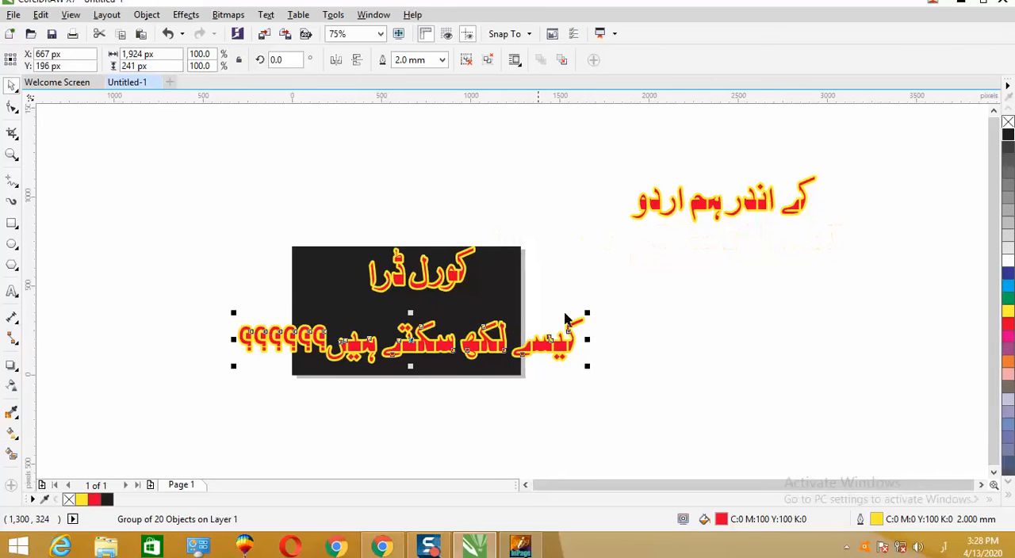
drag(591, 315, 535, 333)
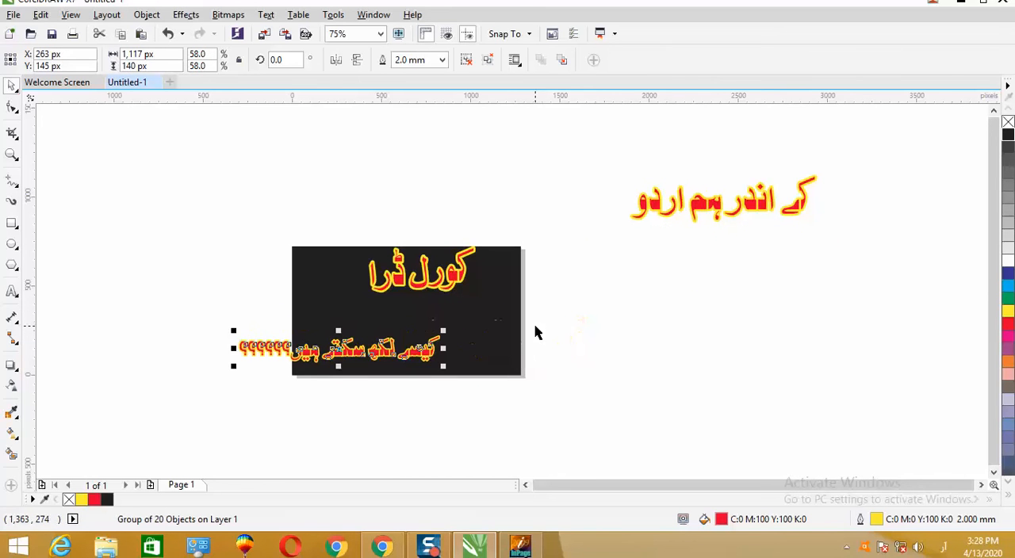
drag(349, 354, 418, 354)
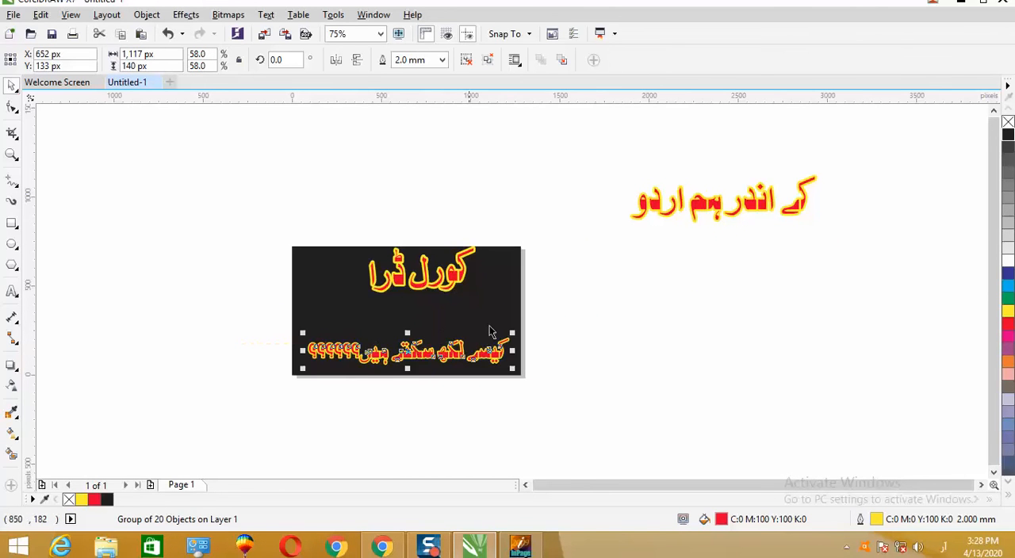
- Place the middle line between the other two on the black rectangle and shift the top line slightly right
drag(846, 143, 628, 255)
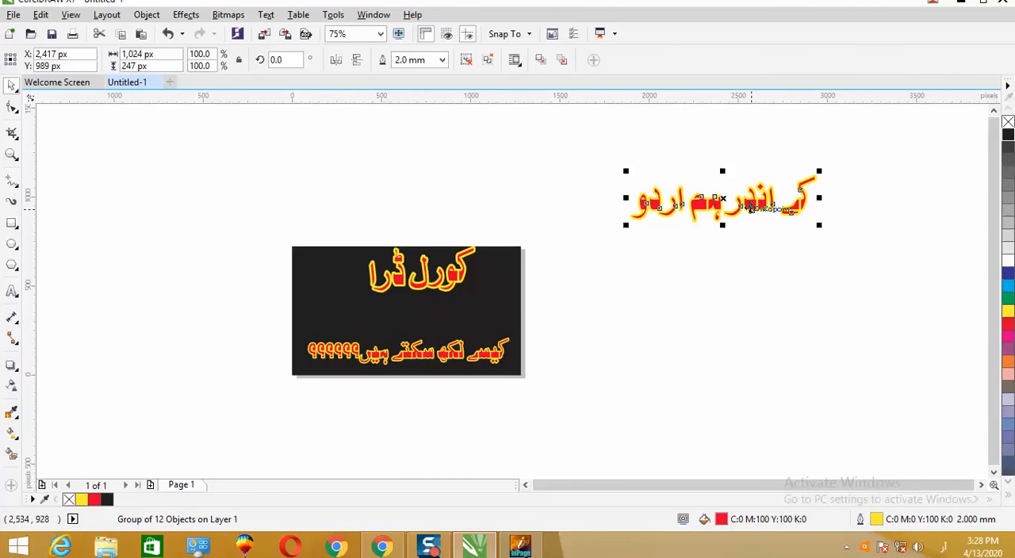
drag(723, 198, 406, 311)
click(589, 317)
scroll(334, 317, up, 2)
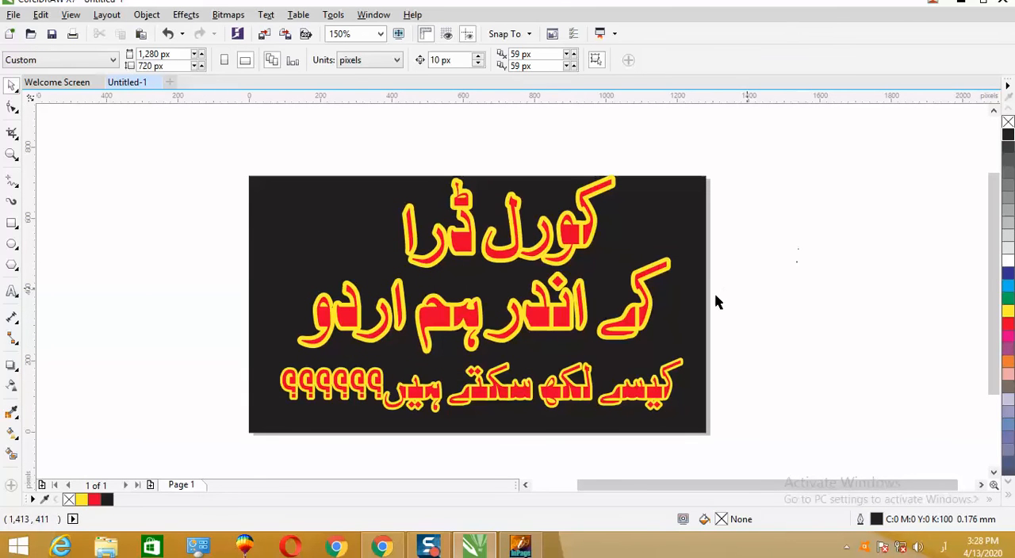
drag(583, 247, 610, 252)
- Open the Windows network adapter settings and enable the Ethernet connection
right_click(903, 547)
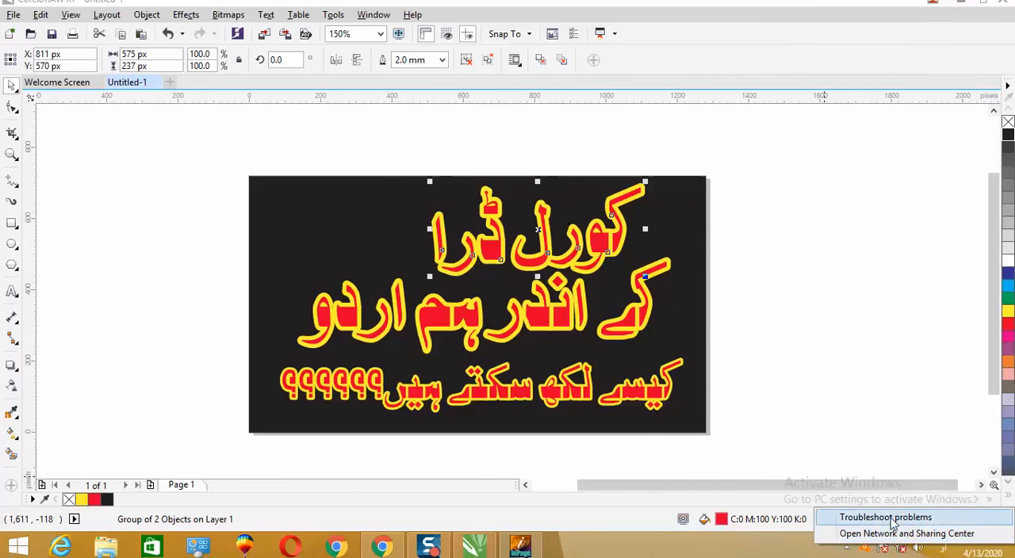
click(903, 549)
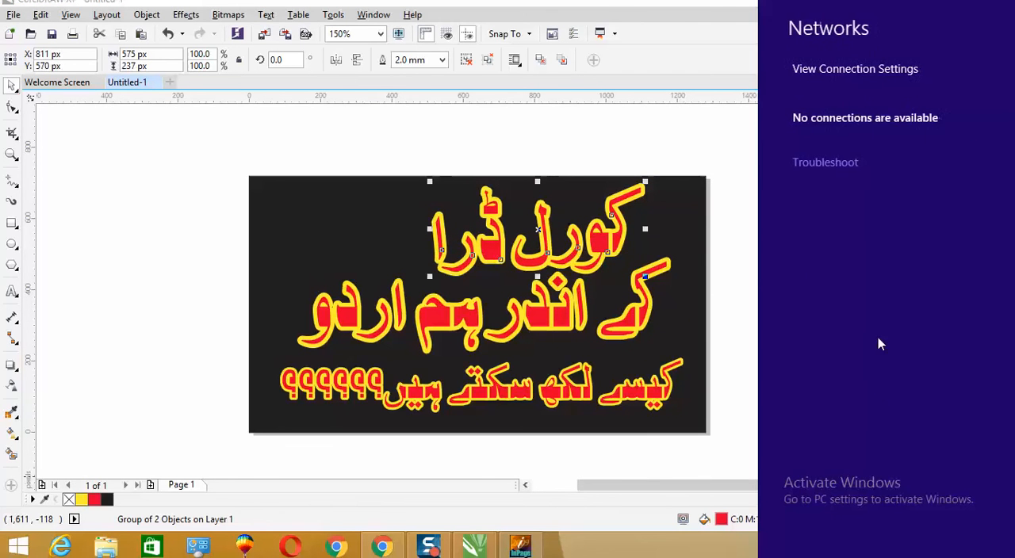
click(755, 272)
right_click(903, 547)
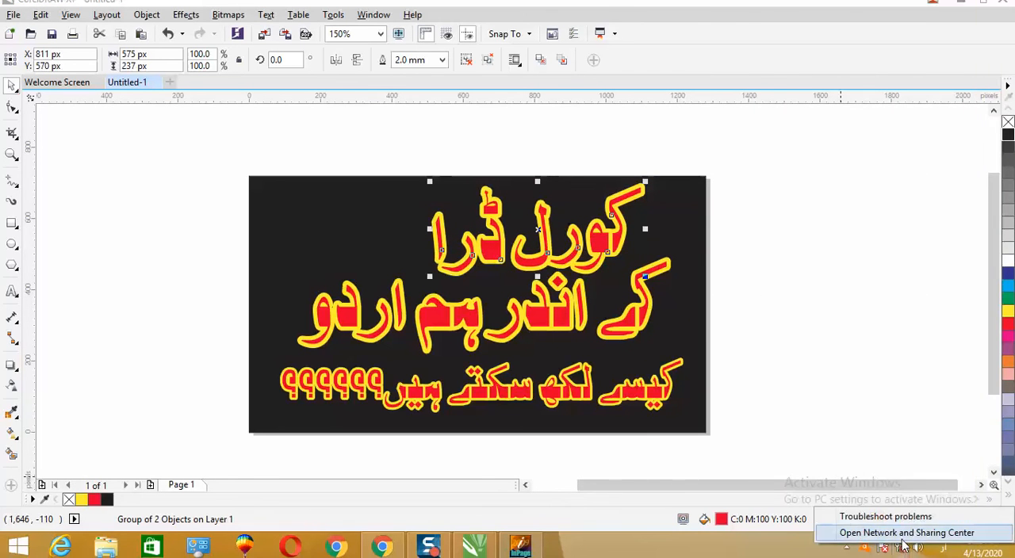
click(902, 537)
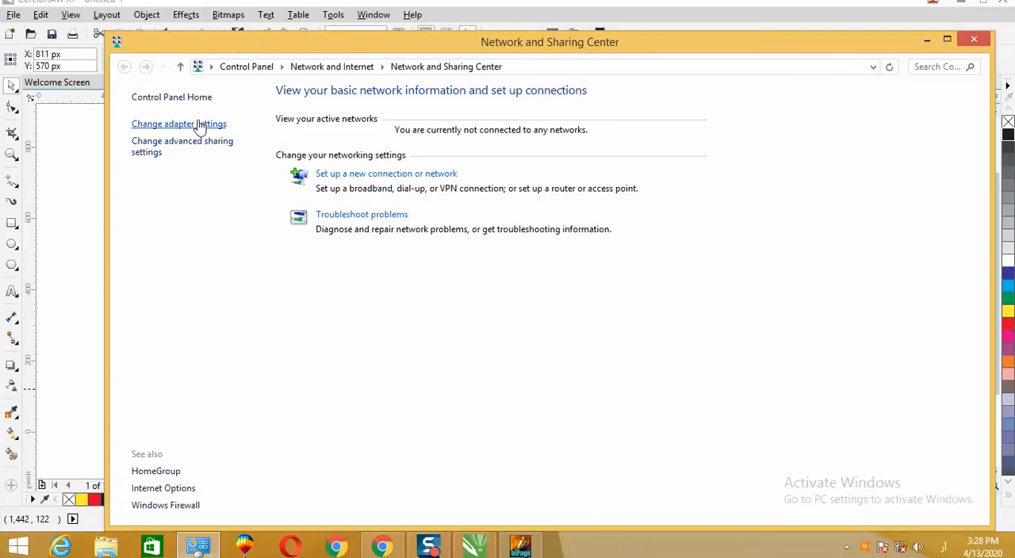
click(181, 125)
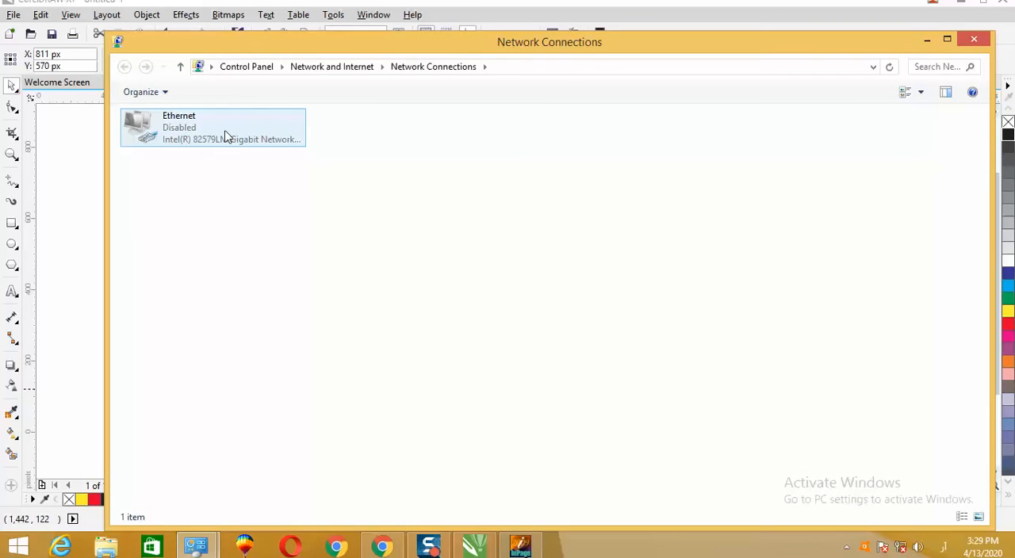
double_click(226, 136)
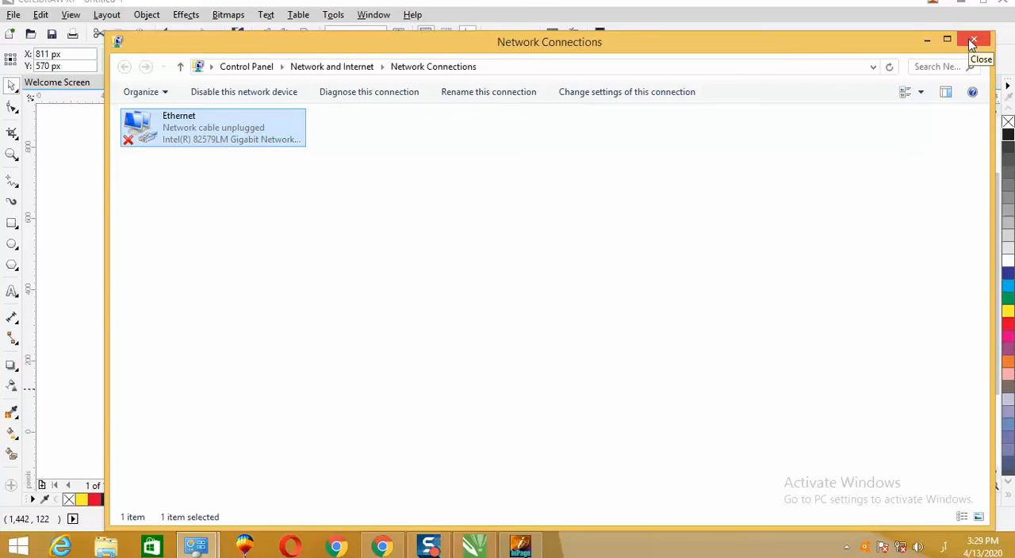
- Refresh the network connections list, check the Ethernet adapter's available actions, and close the window
click(636, 554)
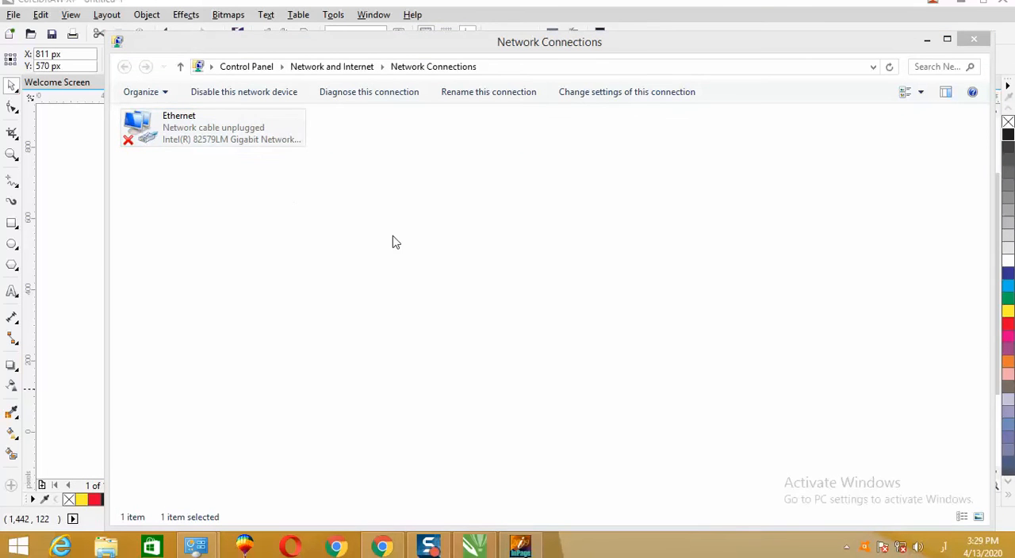
right_click(417, 271)
click(460, 329)
click(222, 138)
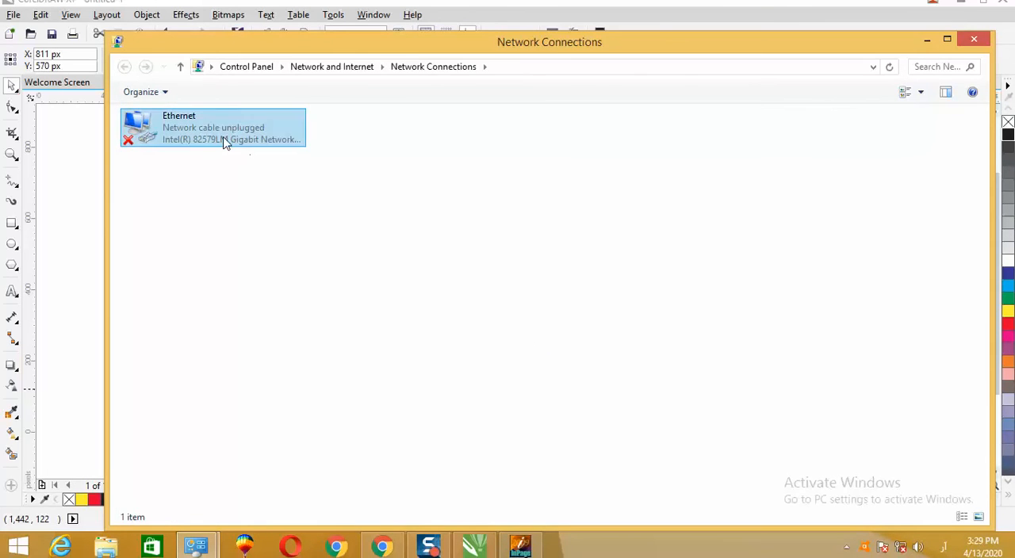
click(473, 223)
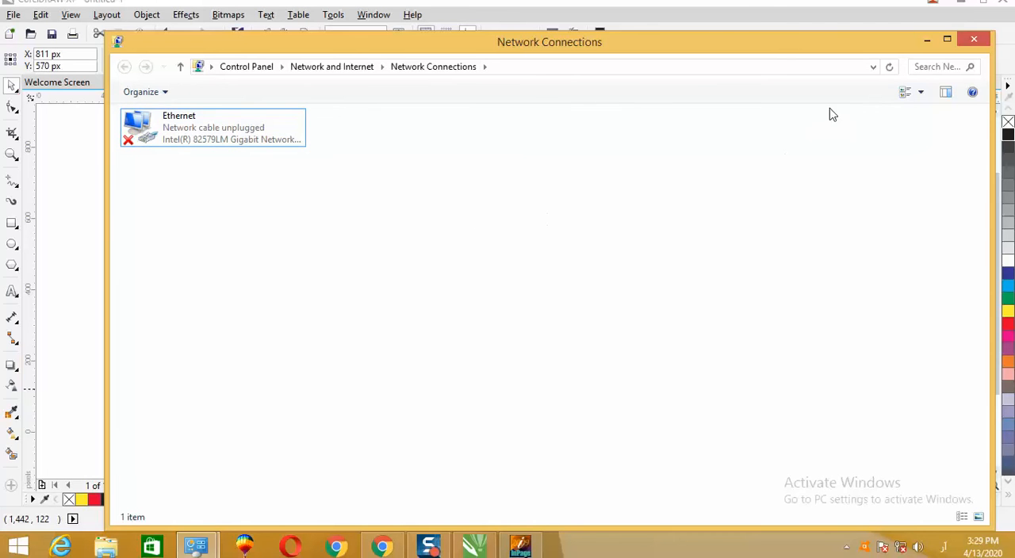
click(168, 121)
right_click(168, 120)
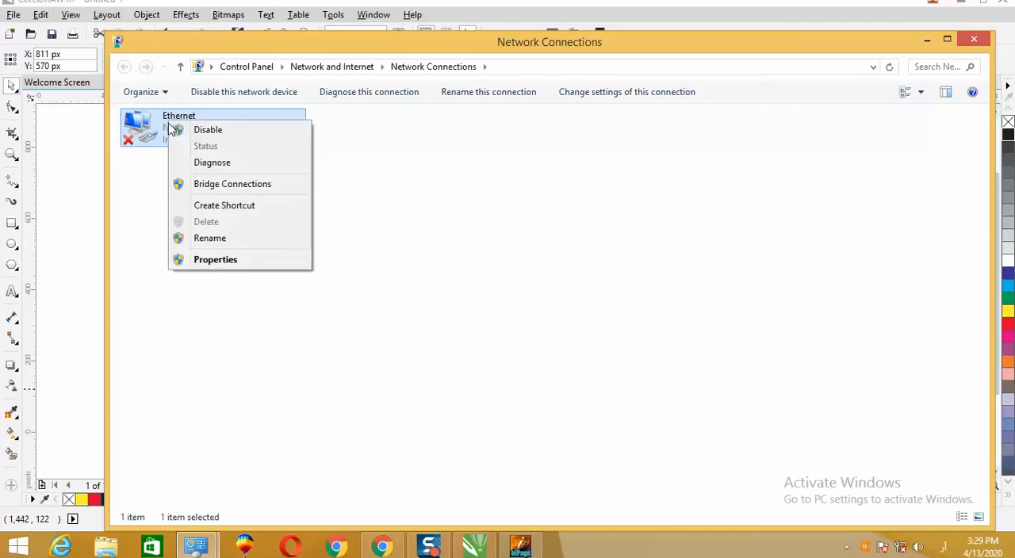
click(423, 173)
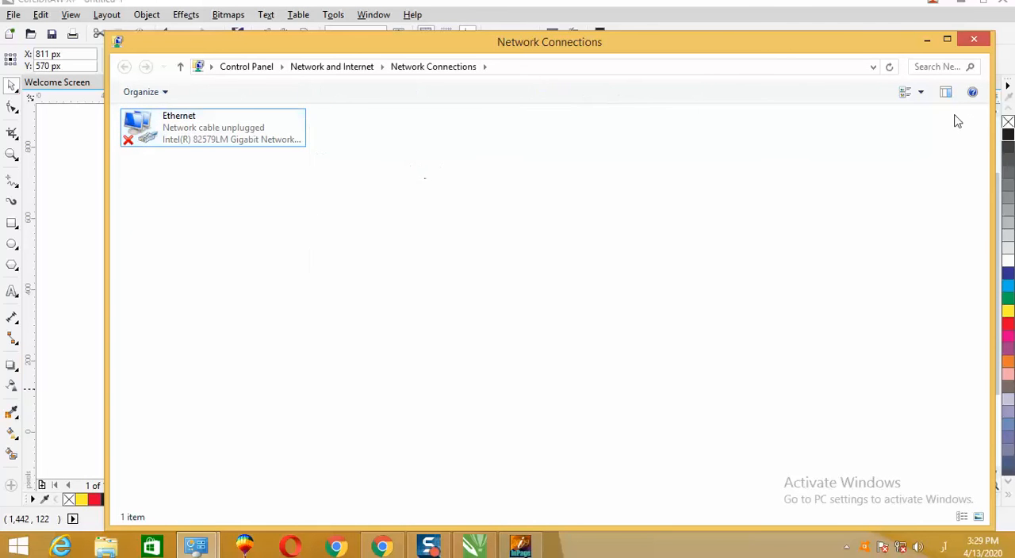
click(973, 39)
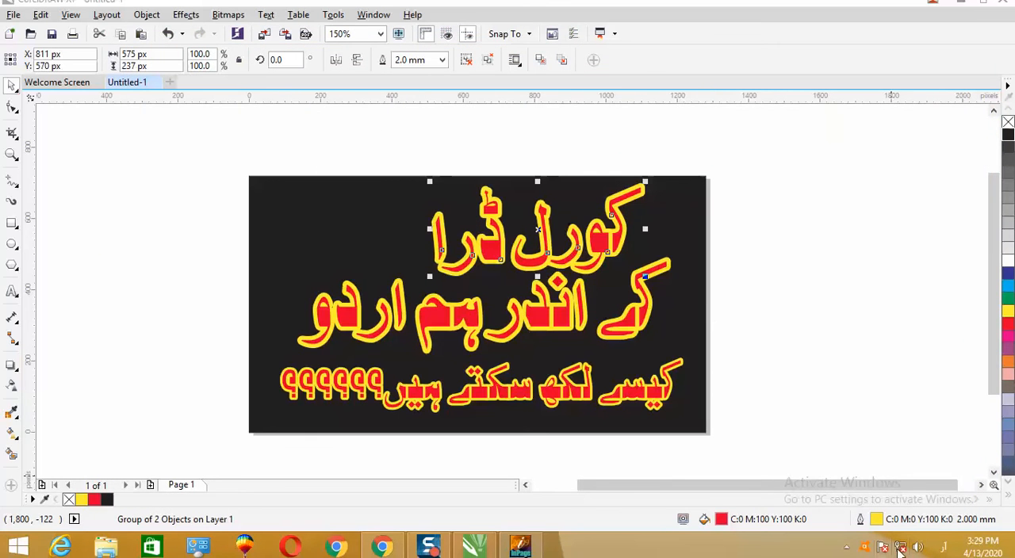
- Reopen the adapter settings from Network and Sharing Center, inspect the Ethernet properties, and close all network windows
click(900, 549)
click(882, 551)
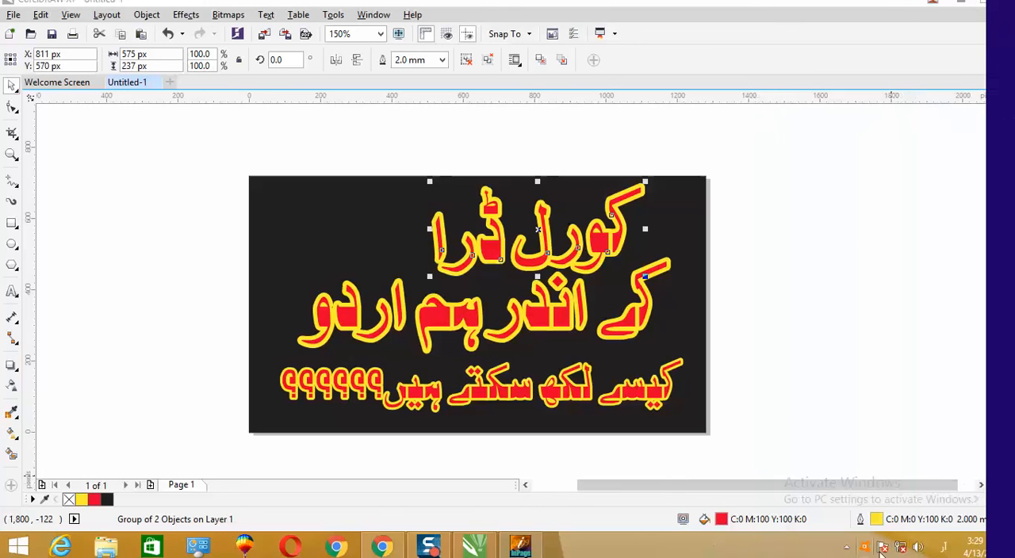
right_click(901, 548)
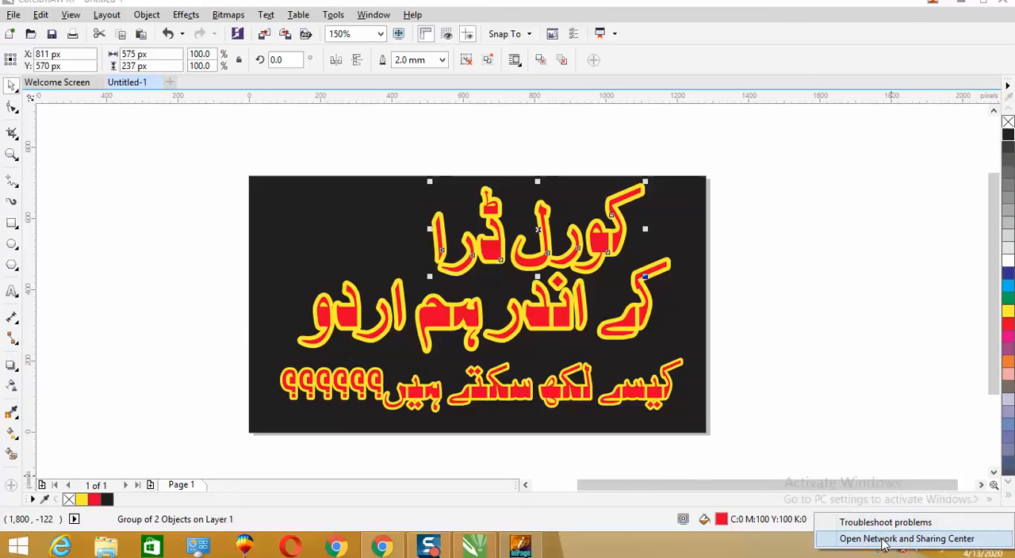
click(882, 541)
click(188, 125)
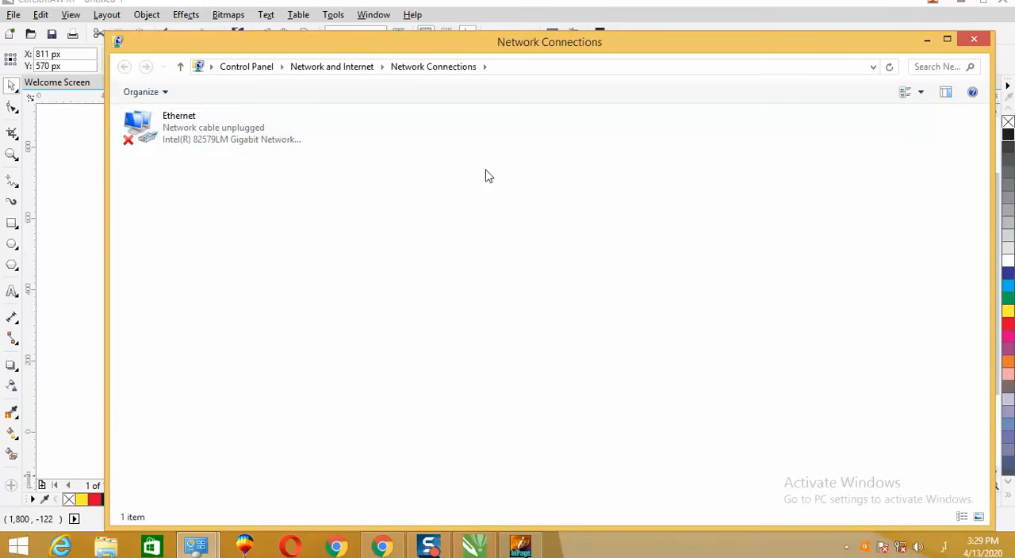
double_click(249, 143)
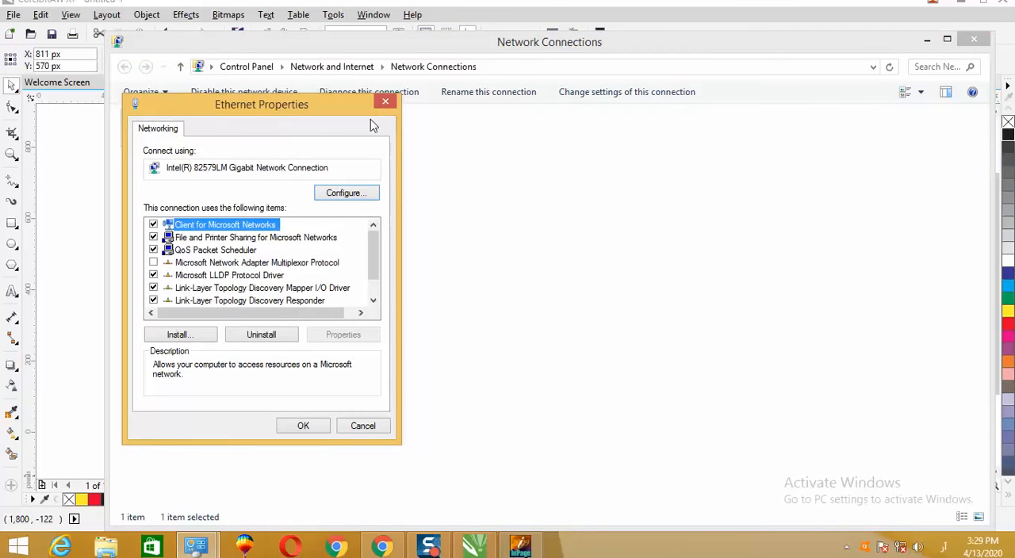
click(385, 102)
right_click(181, 129)
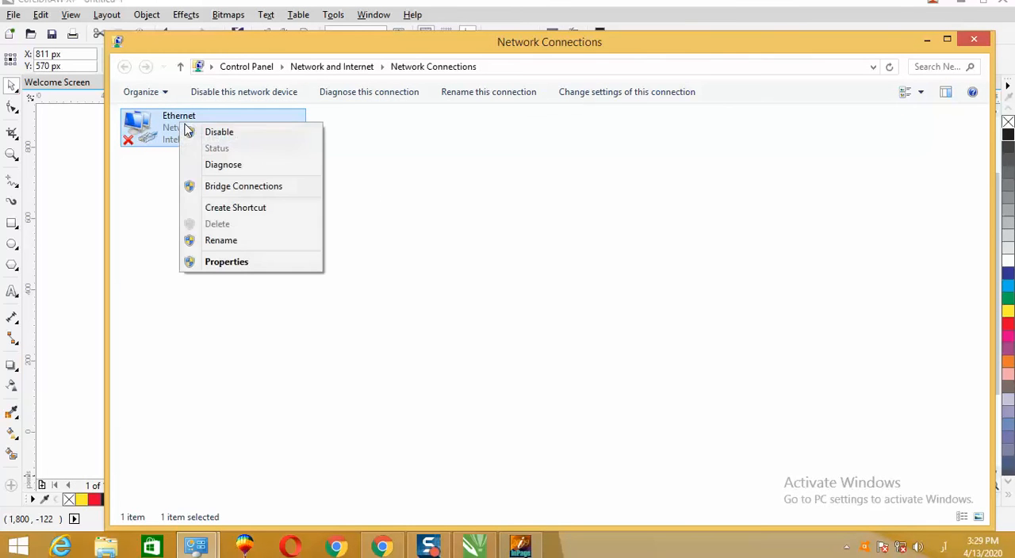
click(554, 247)
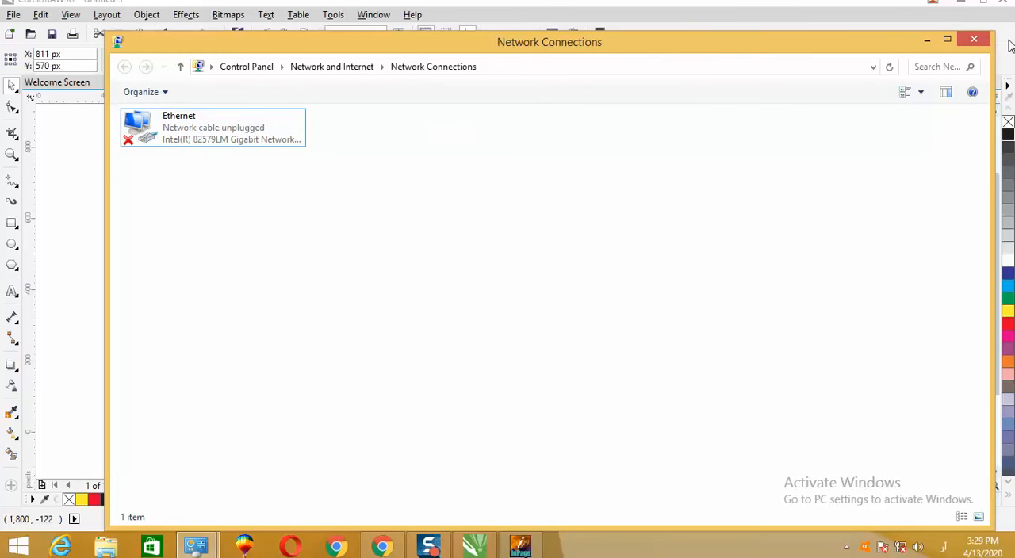
click(973, 39)
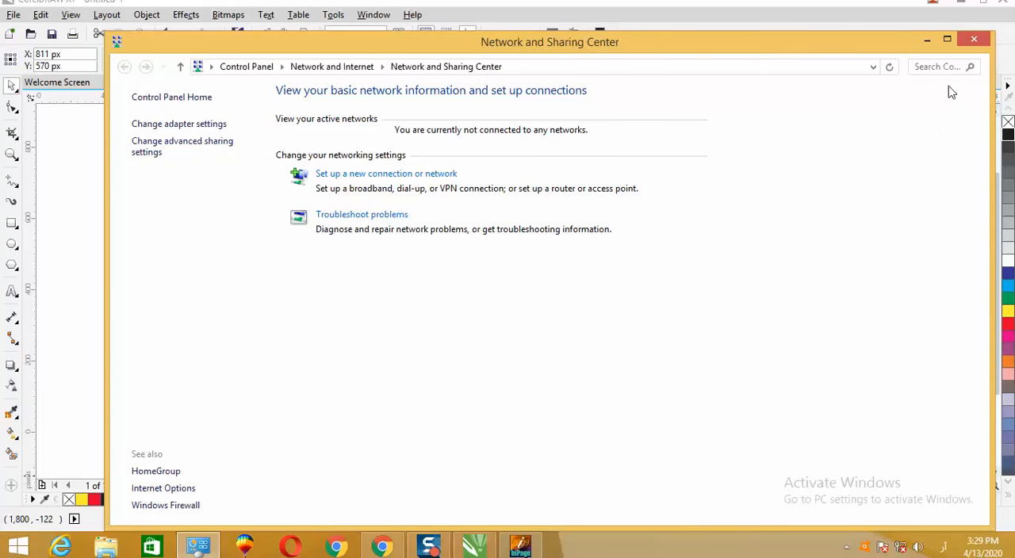
click(974, 39)
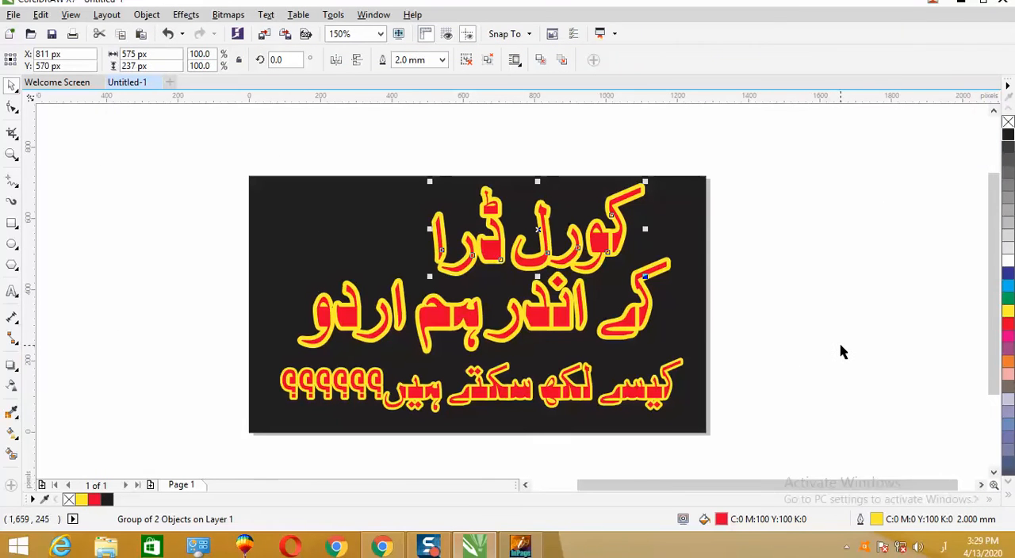
- Select the black rectangle together with the three Urdu text lines and group them
click(797, 191)
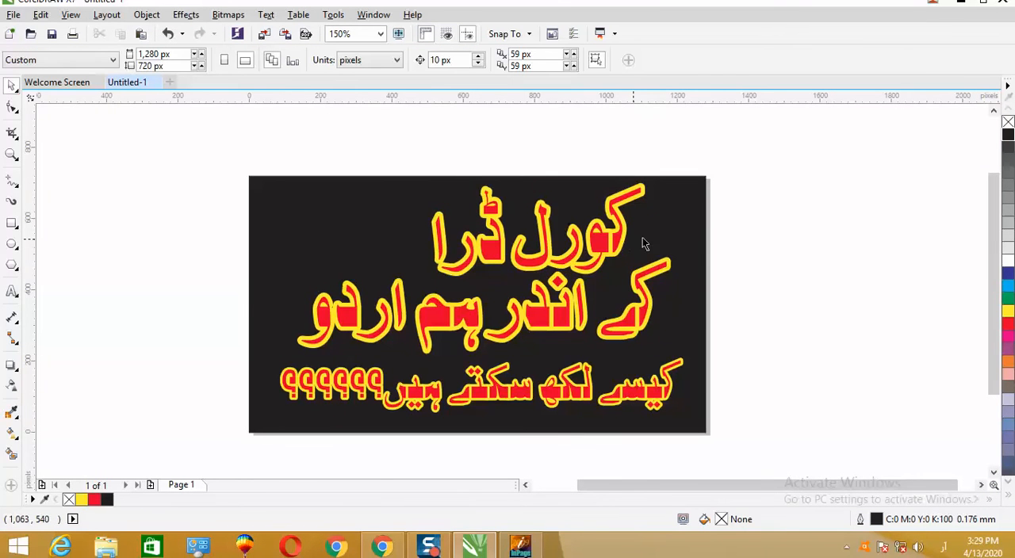
click(364, 233)
drag(192, 153, 784, 450)
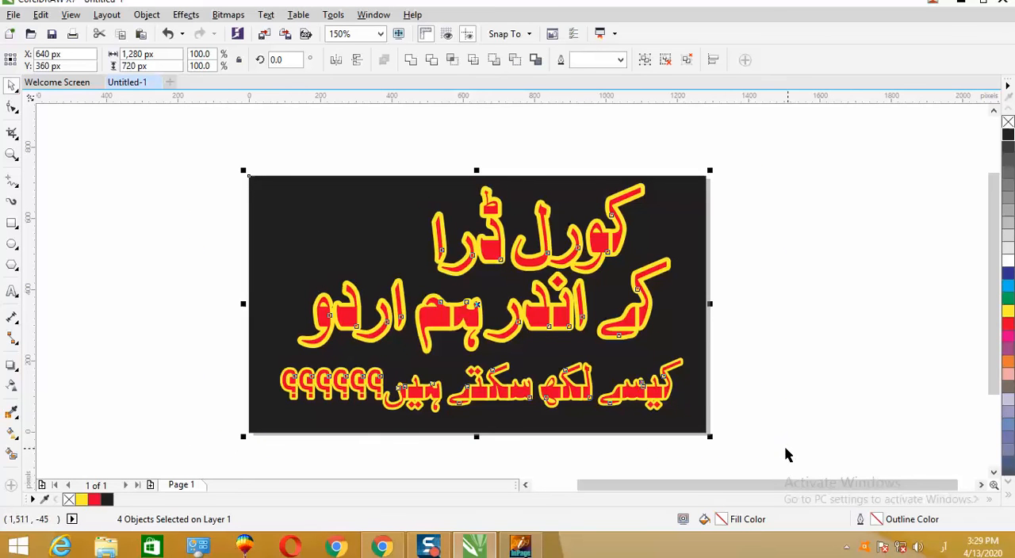
key(ctrl+g)
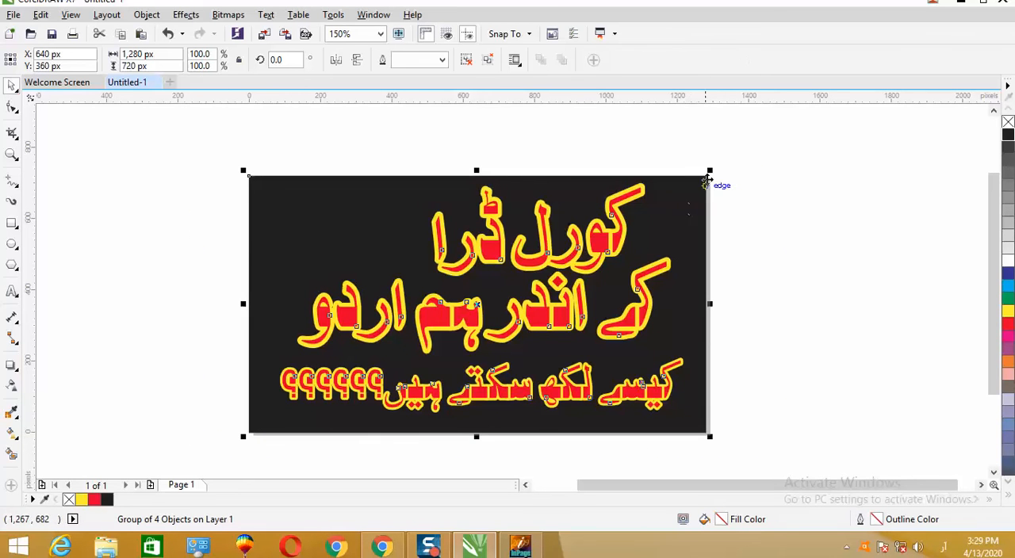
- Scale the grouped design proportionally to 93% and centre it on the page with an even white margin
drag(714, 166, 677, 187)
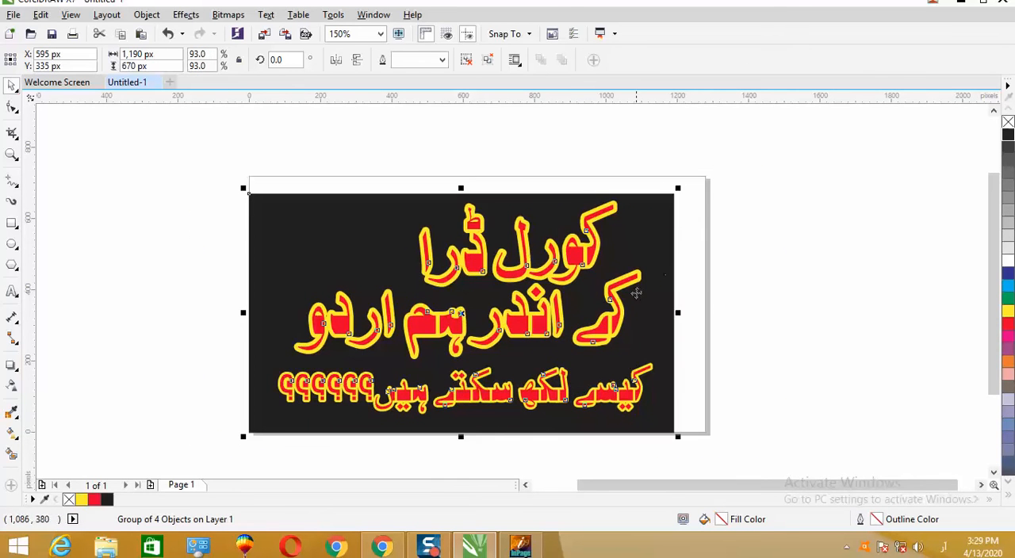
drag(497, 295, 517, 296)
drag(514, 282, 511, 286)
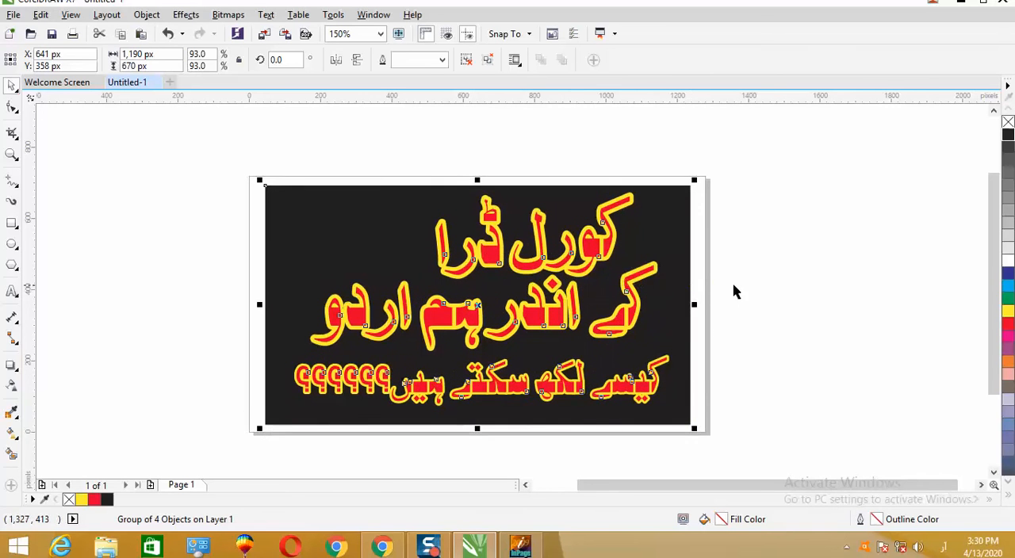
click(754, 286)
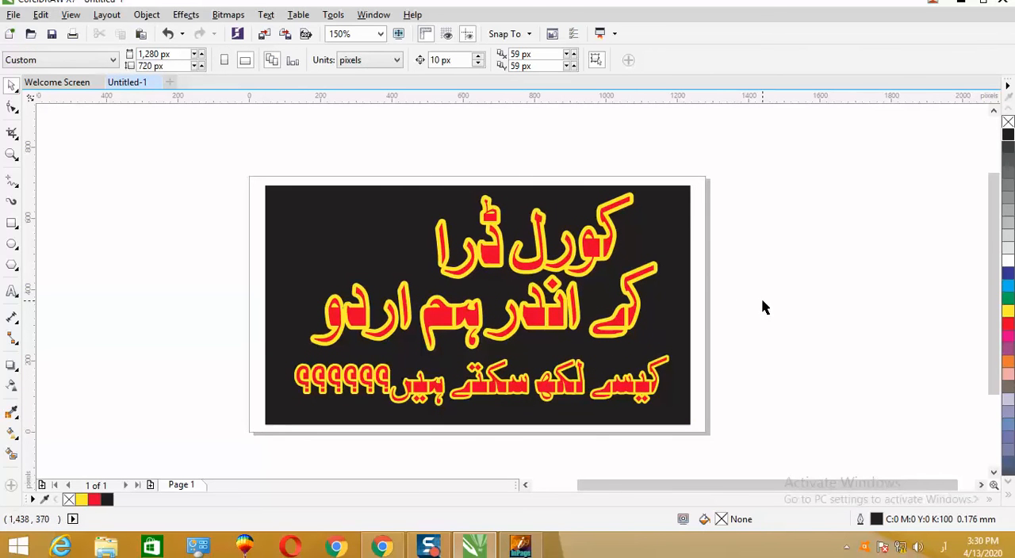
- Check the connection status in the Windows Networks list and return to the drawing
click(899, 547)
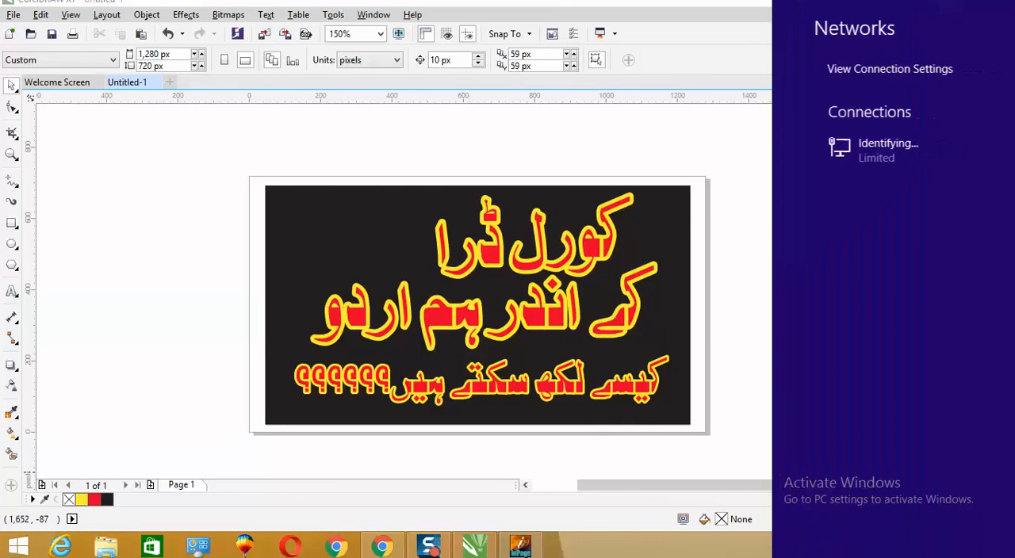
click(734, 418)
right_click(902, 550)
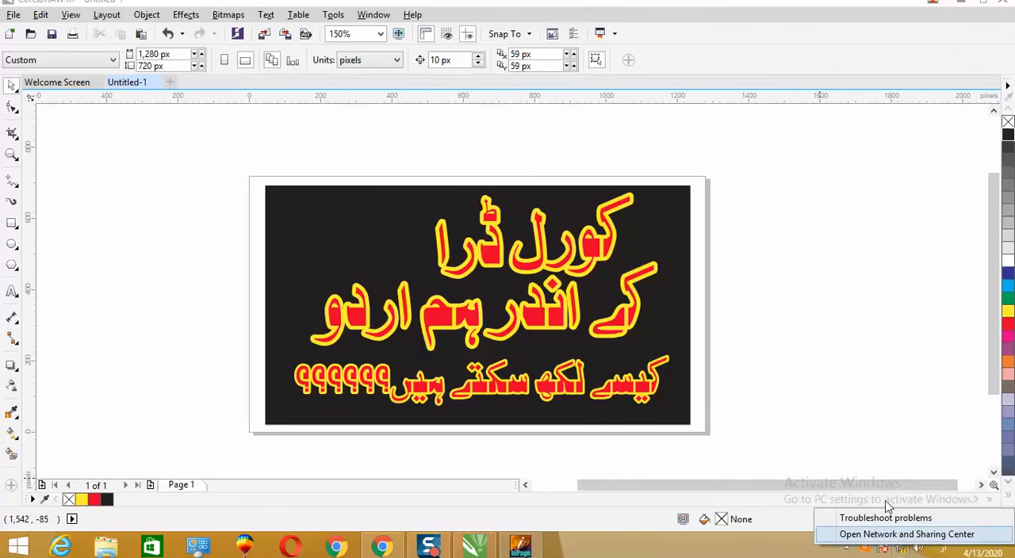
click(829, 261)
right_click(810, 238)
click(770, 215)
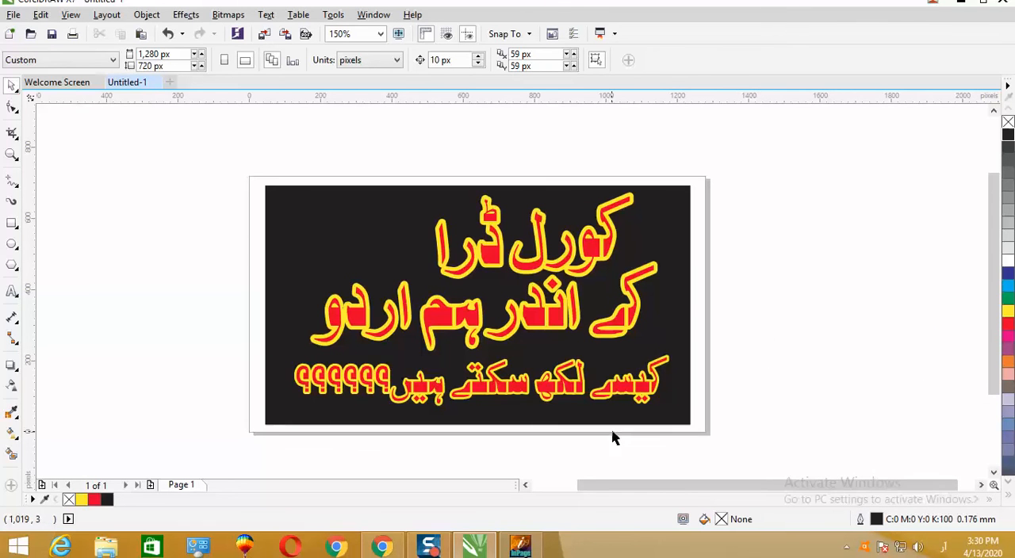
- Switch to Chrome, change the keyboard language to English, and search the web for "corel draw 7 icon" in a new tab
click(382, 547)
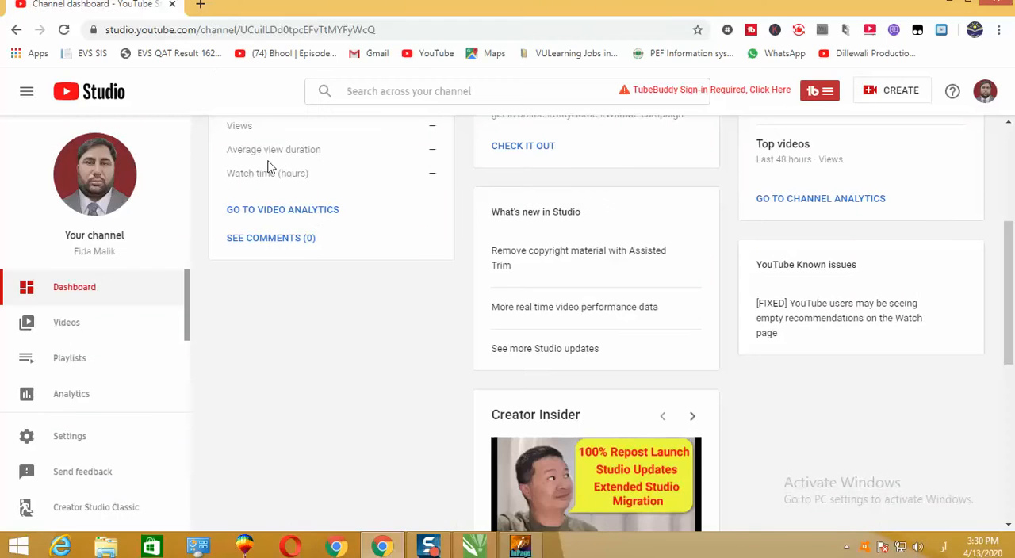
click(201, 6)
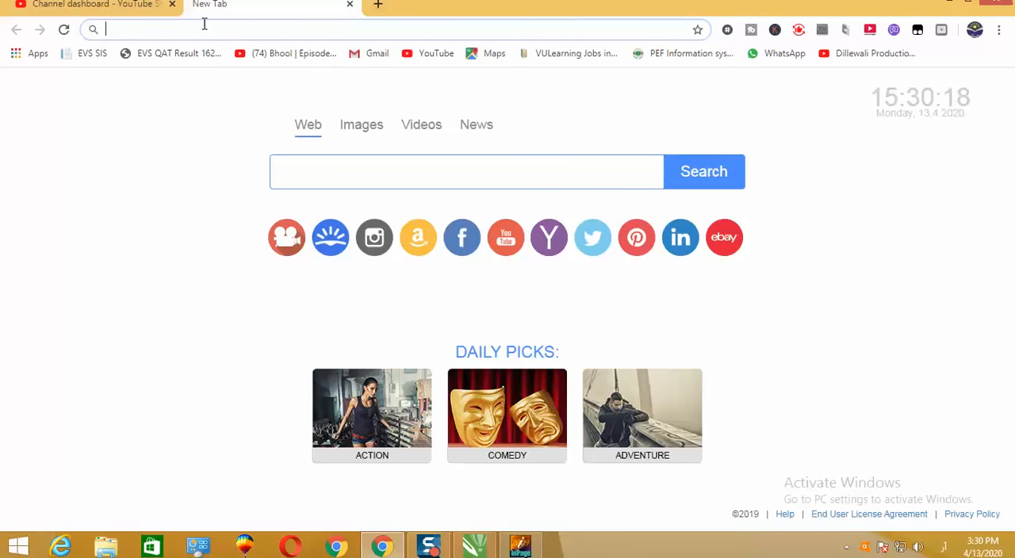
text(پی)
key(BackSpace)
key(BackSpace)
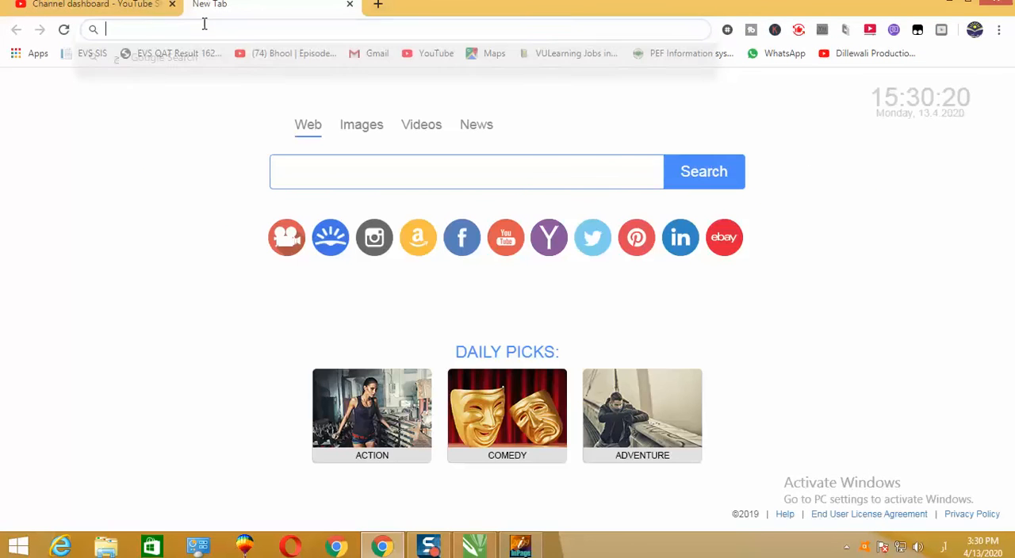
key(super+space)
text(cor)
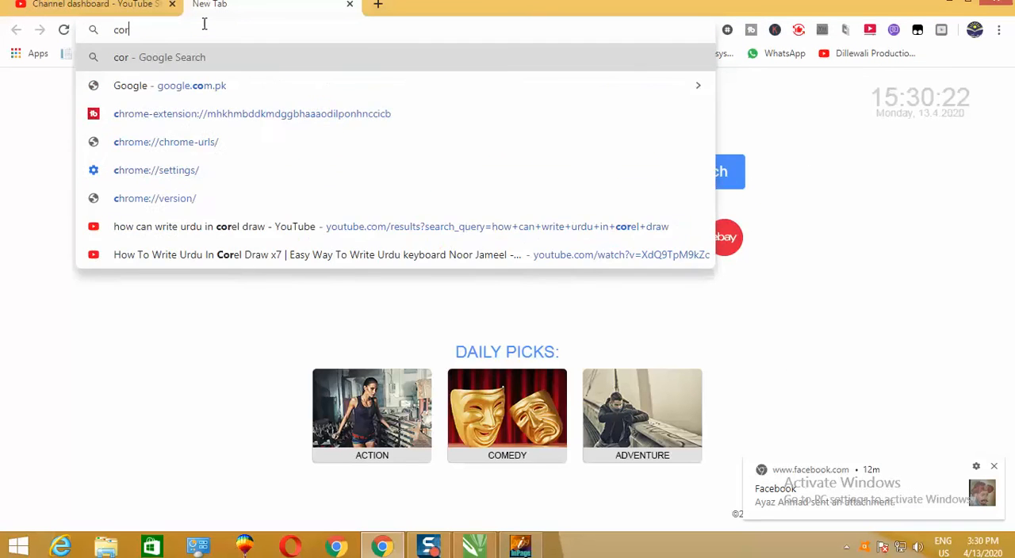
text(el draw)
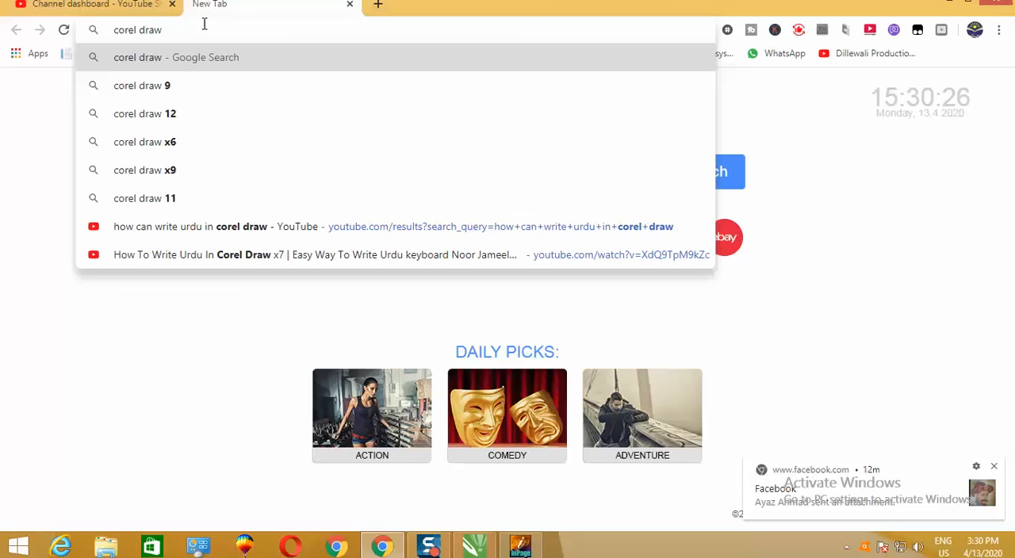
text( 7 icon)
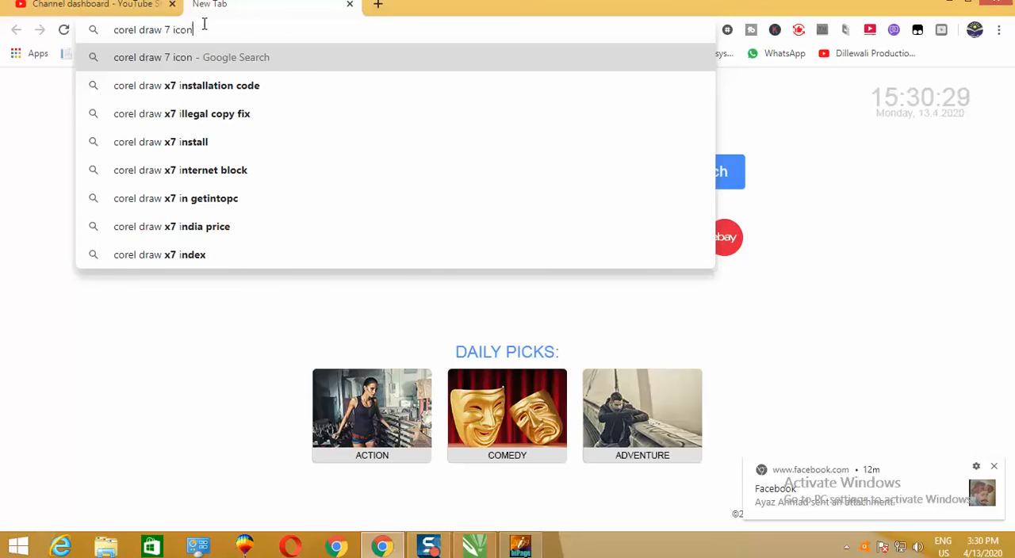
key(Return)
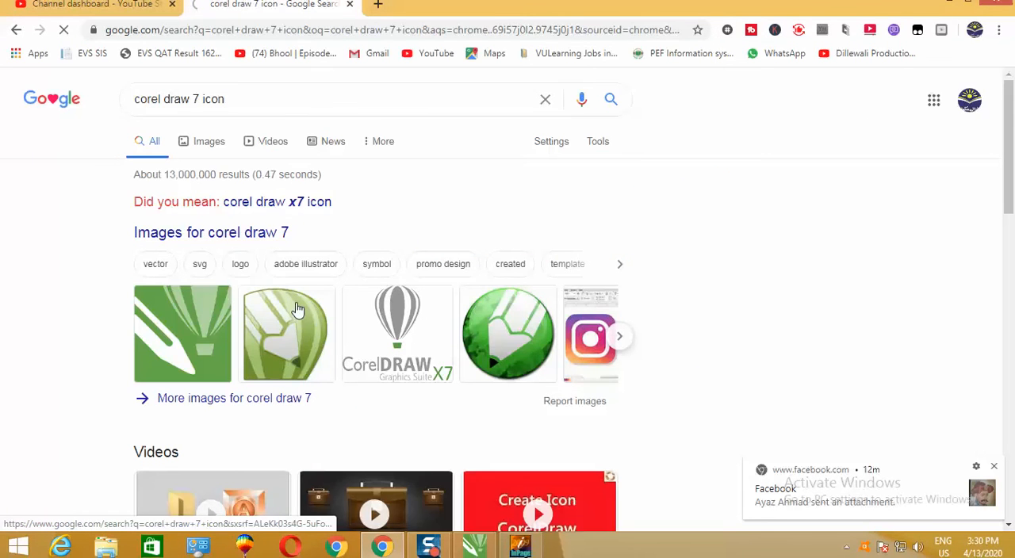
- Open the image results for the "corel draw 7 icon" search and look through them for a suitable CorelDRAW X7 logo
click(290, 302)
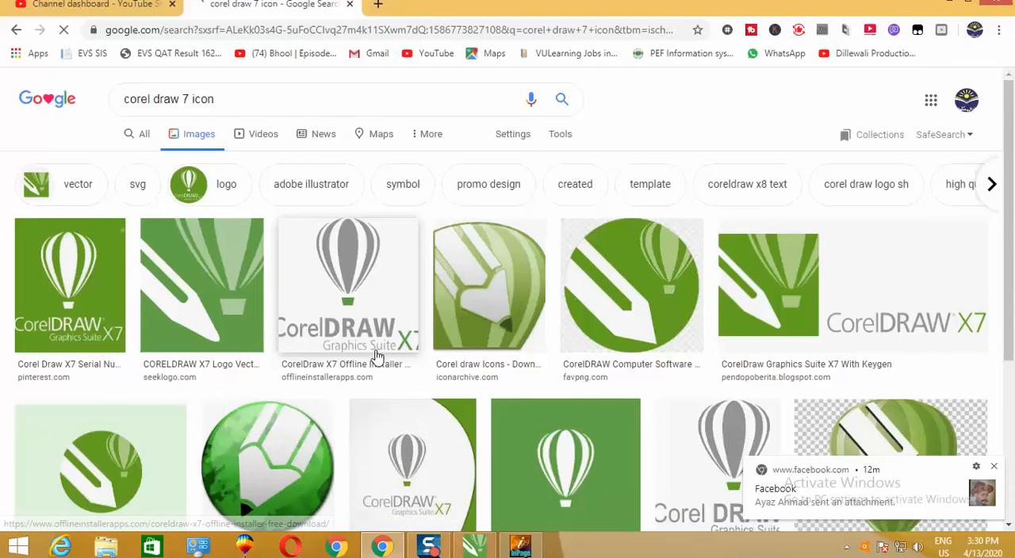
scroll(382, 358, down, 2)
scroll(382, 358, down, 3)
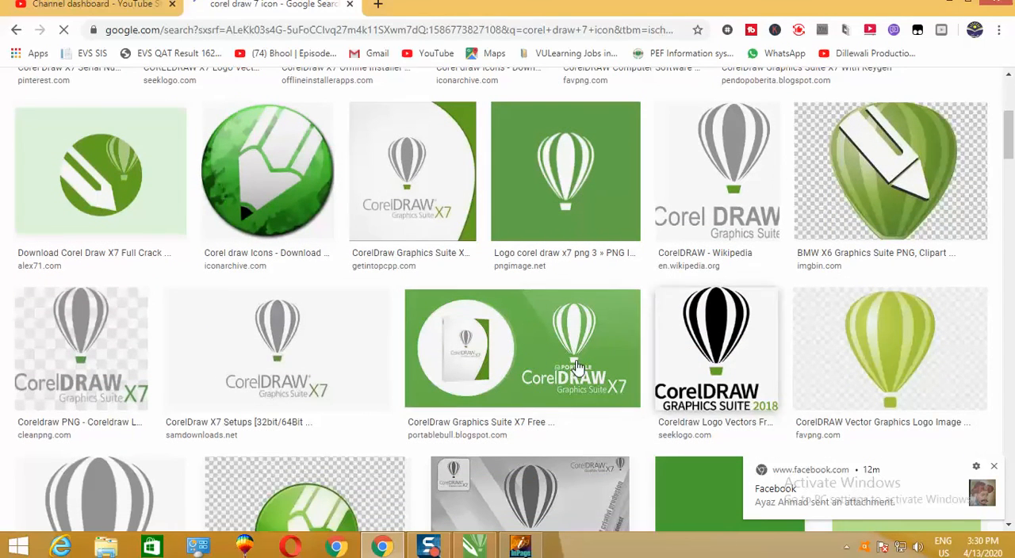
scroll(539, 361, down, 3)
scroll(385, 356, up, 10)
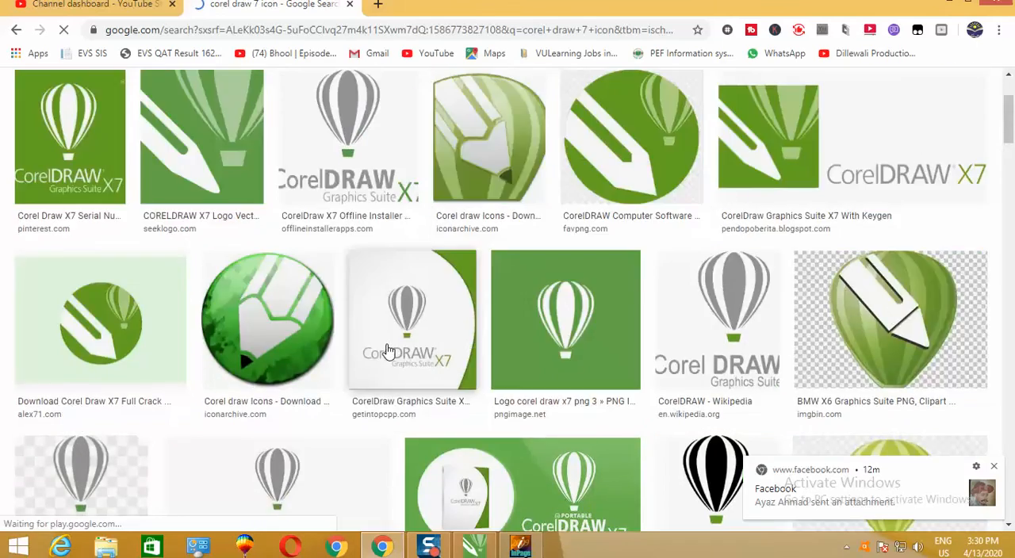
scroll(232, 285, down, 1)
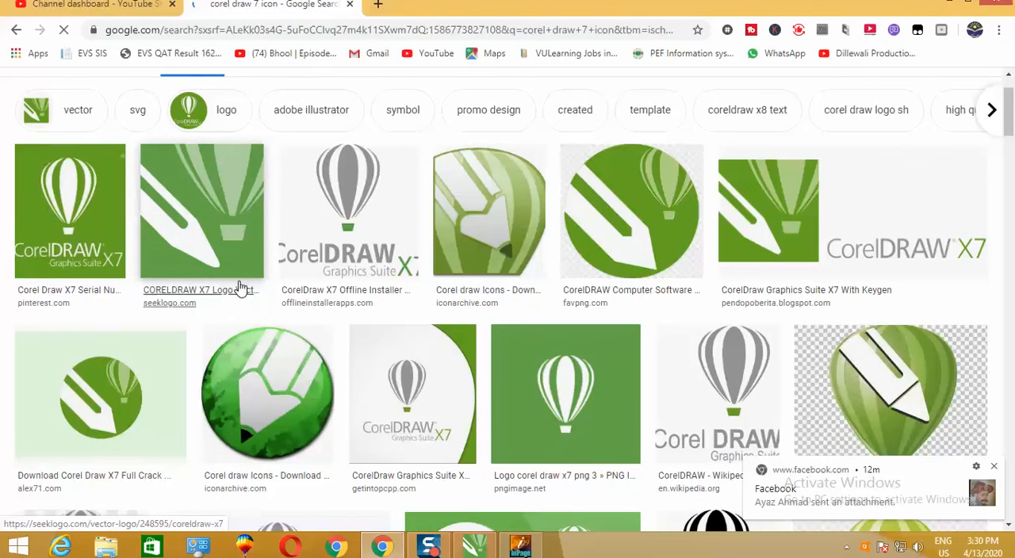
right_click(63, 209)
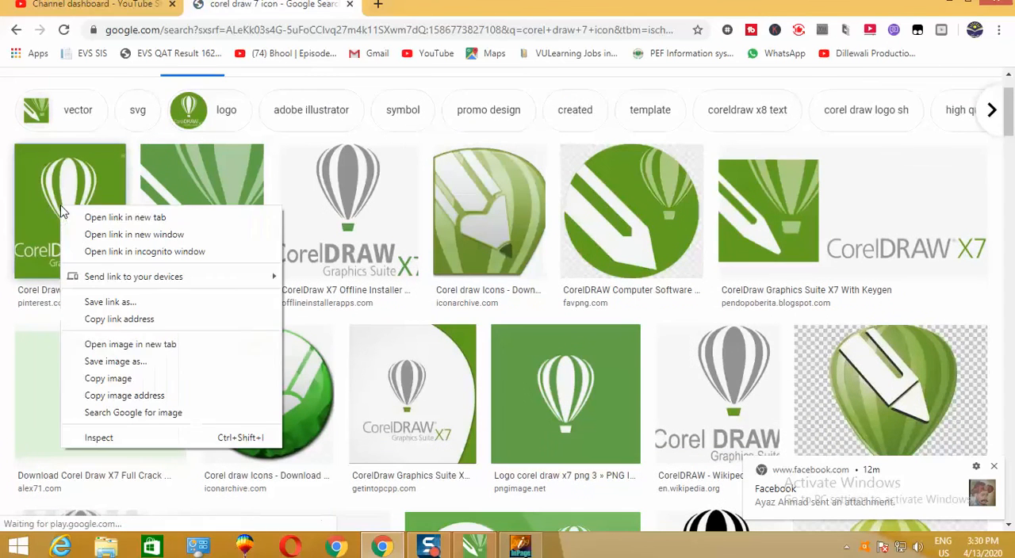
key(Escape)
click(116, 363)
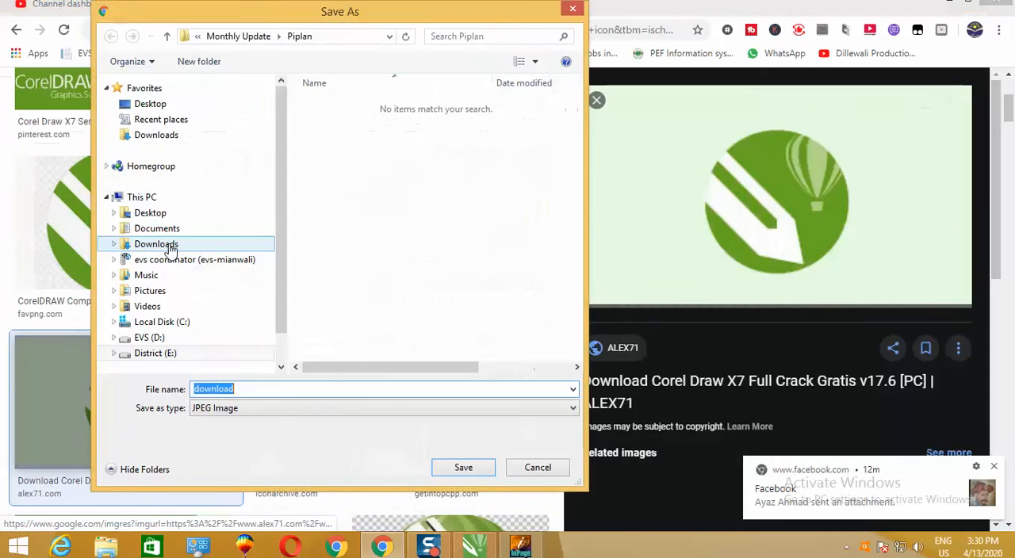
click(569, 7)
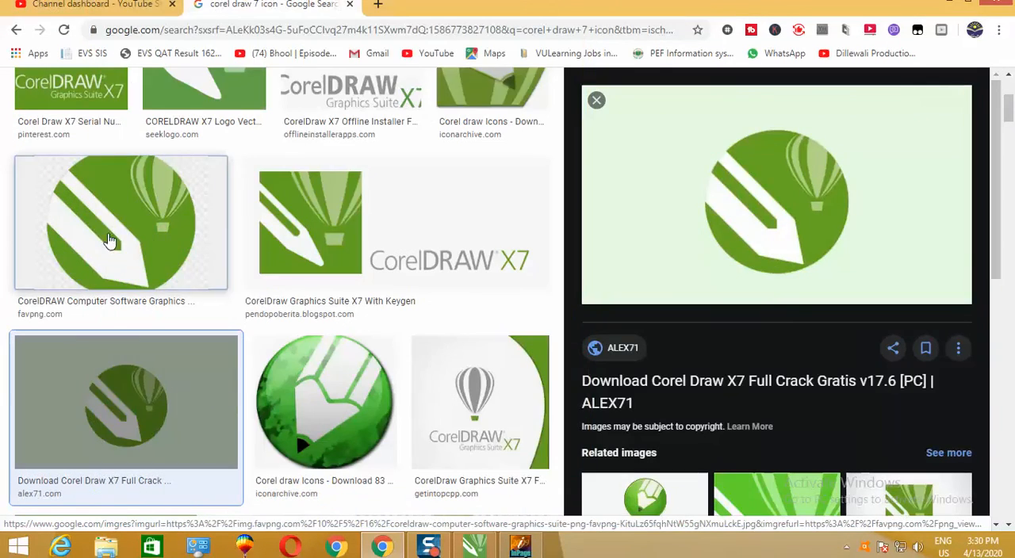
right_click(236, 321)
key(Escape)
- Save the green CorelDRAW X7 balloon logo from pinterest.com to the Desktop as a JPEG named "ccccc"
scroll(235, 321, up, 3)
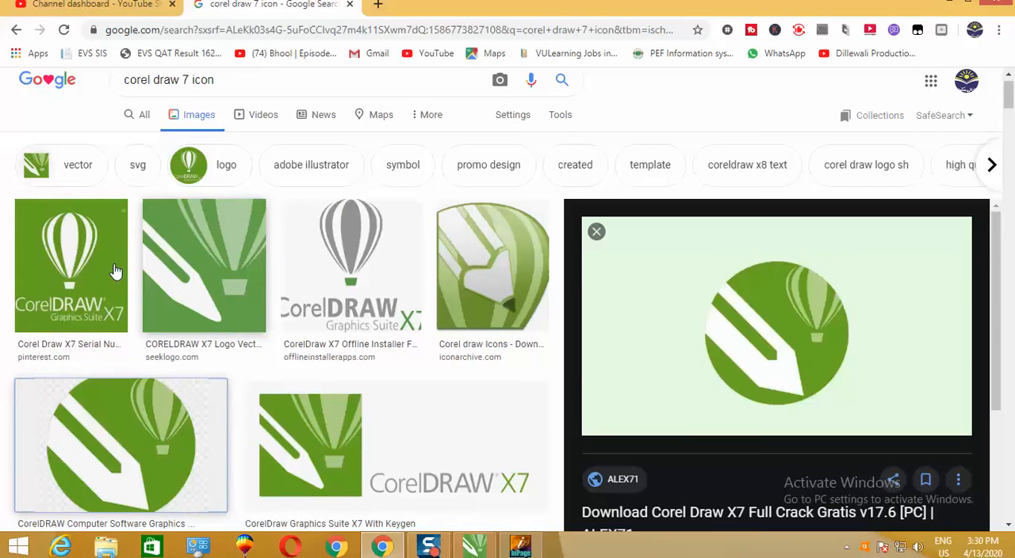
right_click(86, 231)
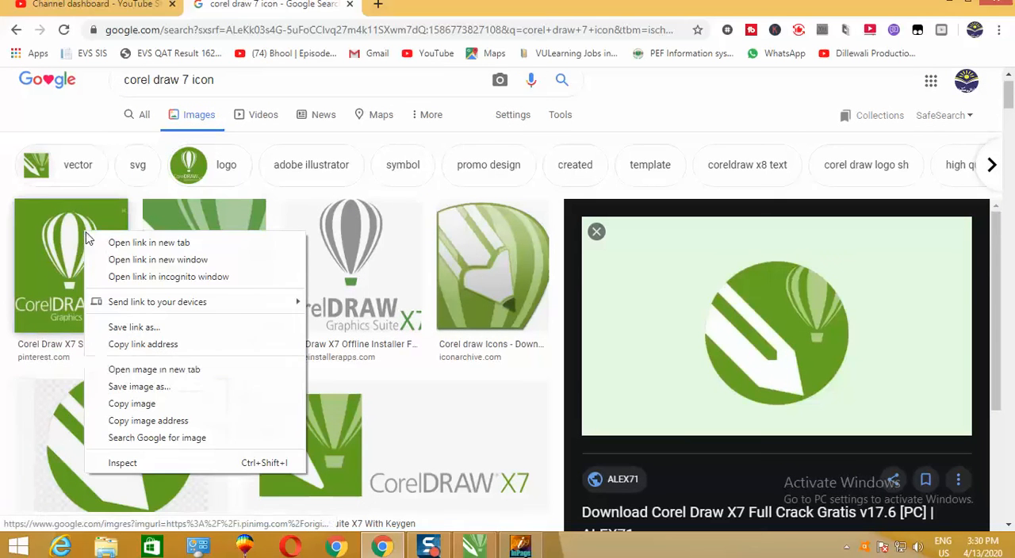
click(139, 386)
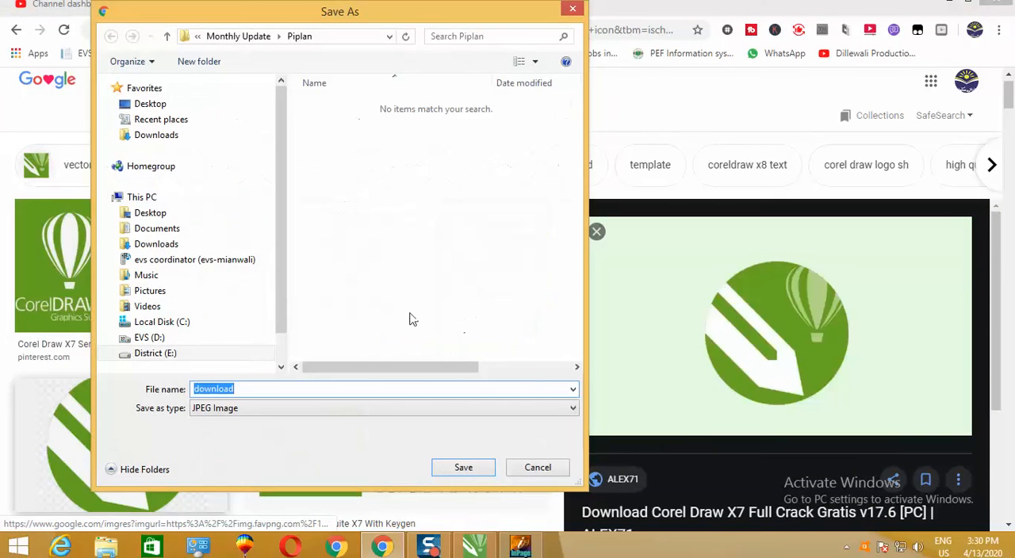
click(148, 104)
click(314, 389)
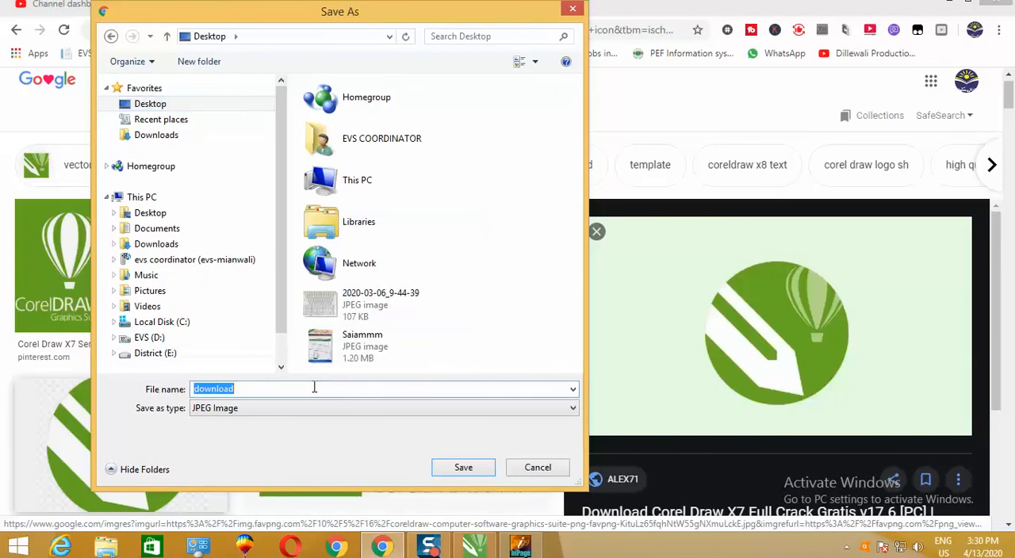
text(cccc)
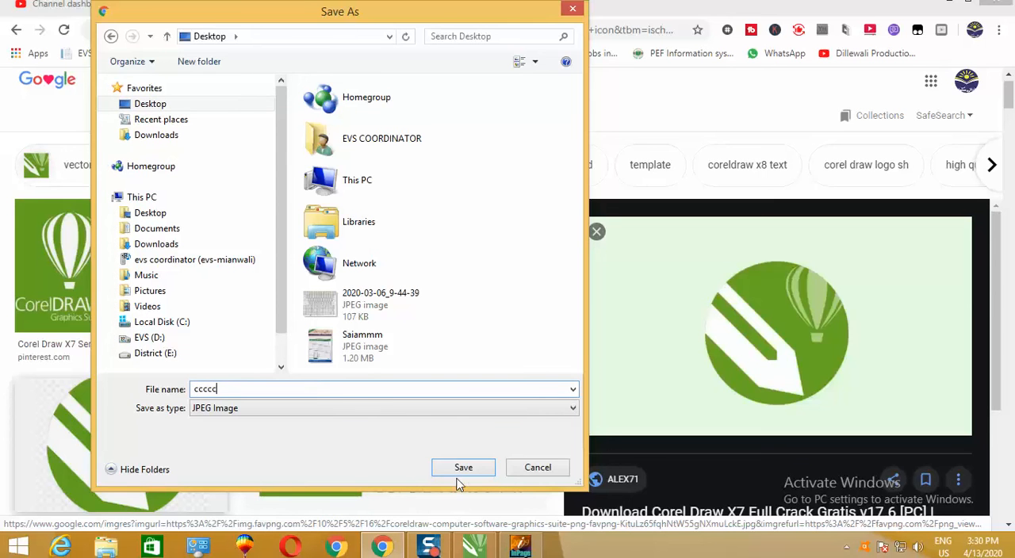
click(462, 468)
- Switch to CorelDRAW and import the ccccc JPEG from the Desktop at its original size onto the Urdu text design
click(473, 546)
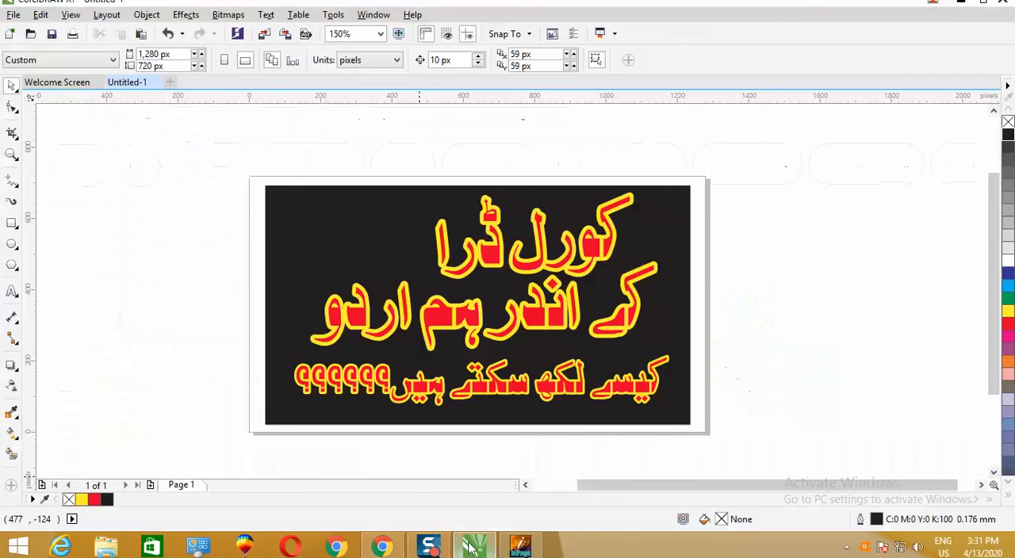
right_click(788, 244)
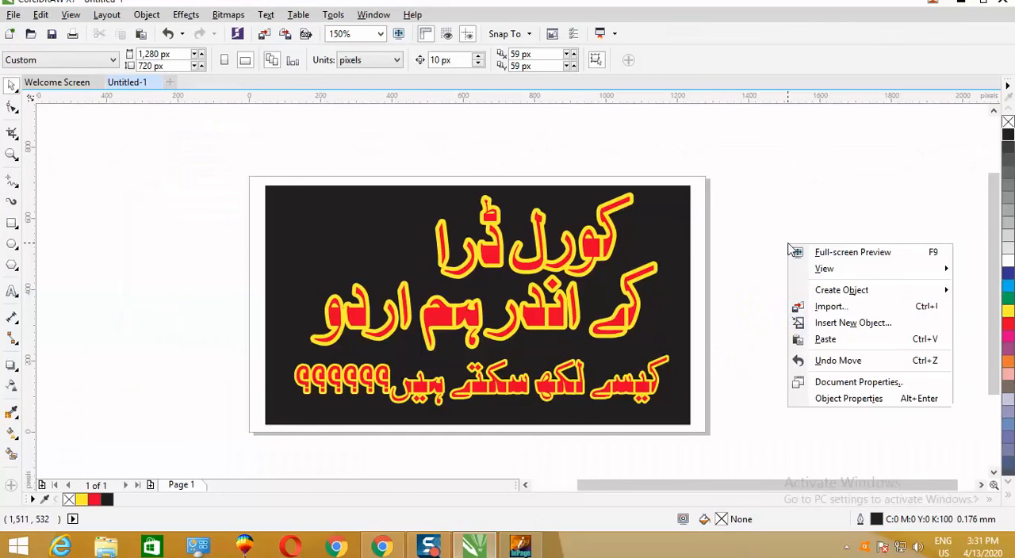
click(830, 307)
scroll(691, 184, down, 1)
drag(691, 184, 690, 290)
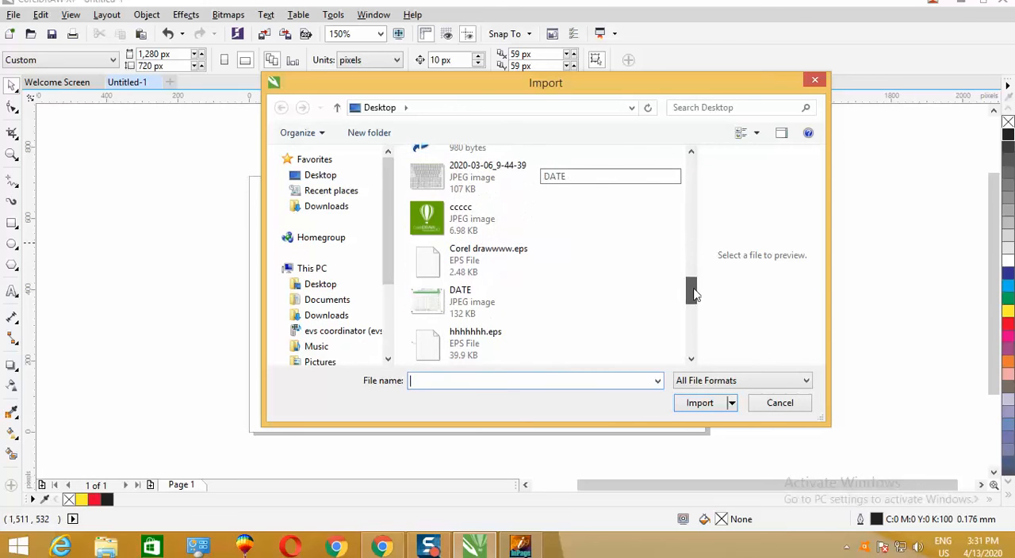
double_click(434, 217)
click(432, 212)
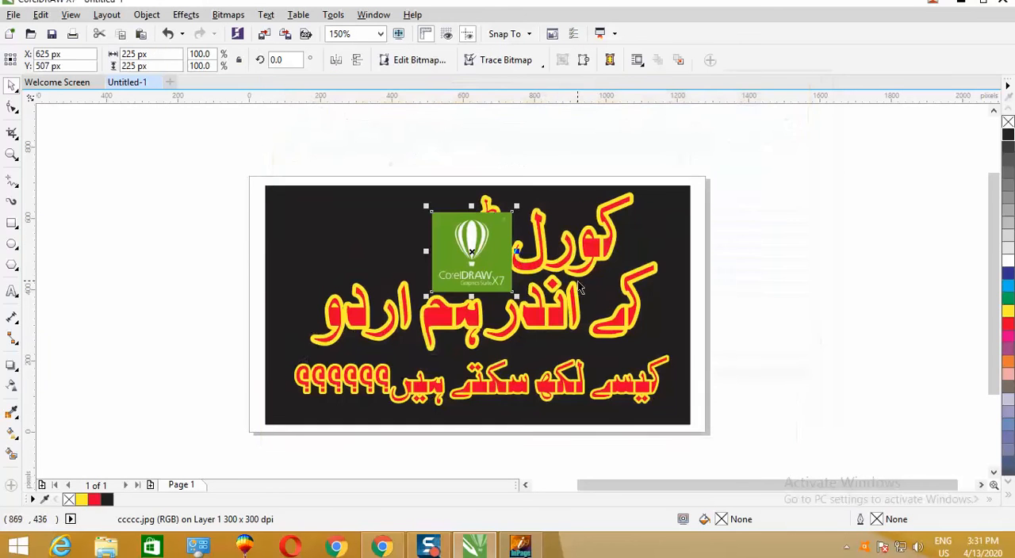
- Move the logo into the empty upper-left area of the black background and group it with the Urdu text design
drag(472, 253, 328, 237)
click(817, 266)
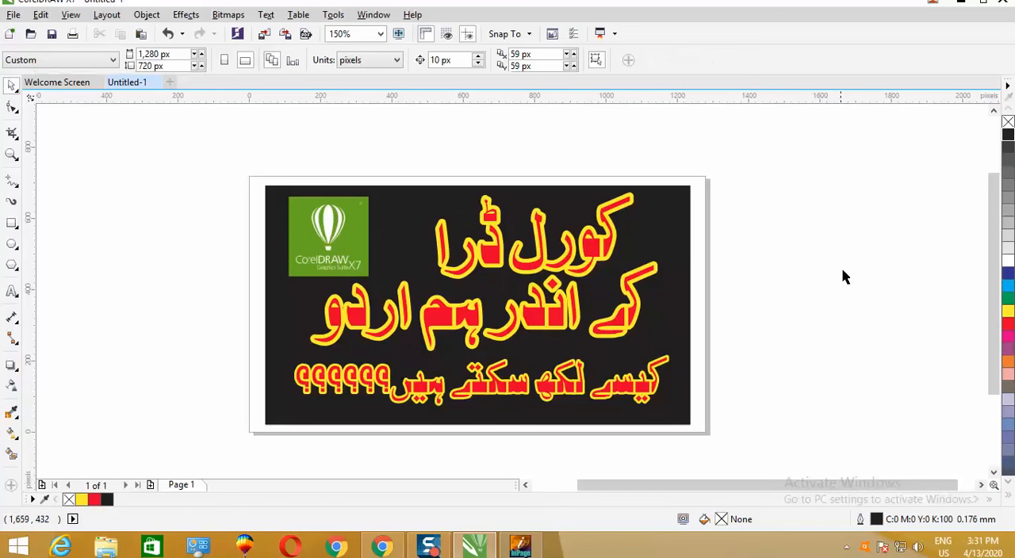
drag(211, 157, 781, 461)
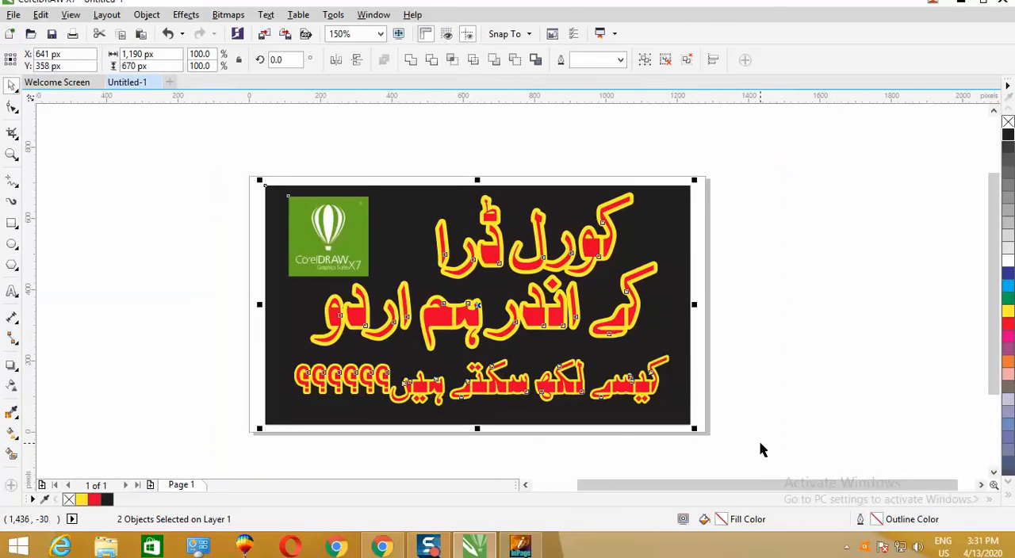
key(ctrl+g)
click(810, 394)
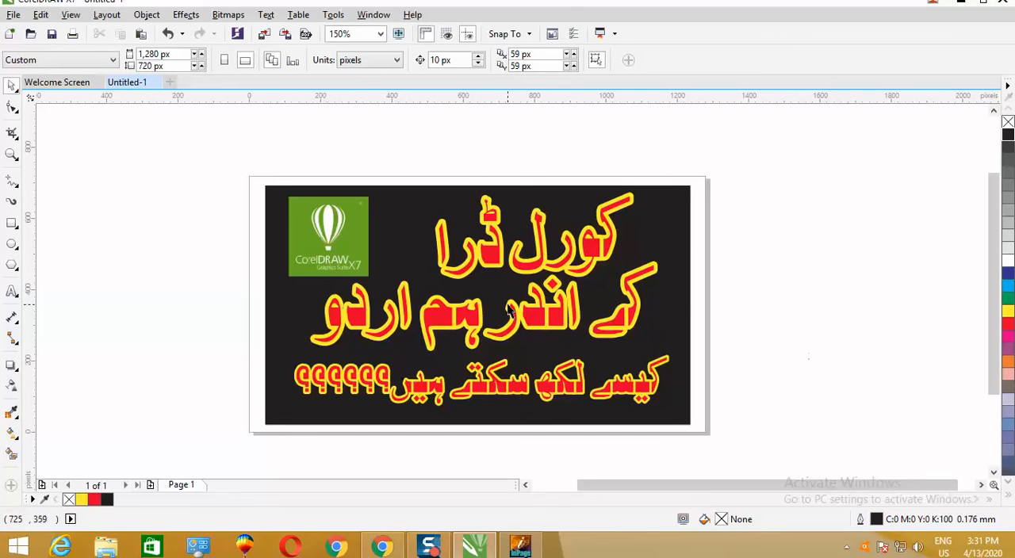
- Select the combined group and export only the selection to the Desktop as a JPEG named "Corel urdu pic", keeping the offered JPEG settings
click(301, 236)
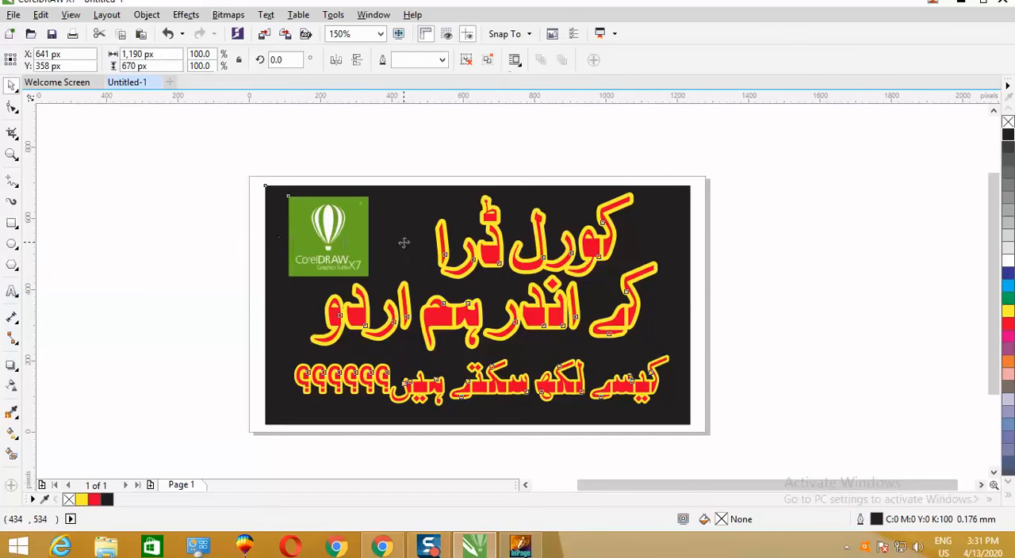
click(240, 237)
click(380, 243)
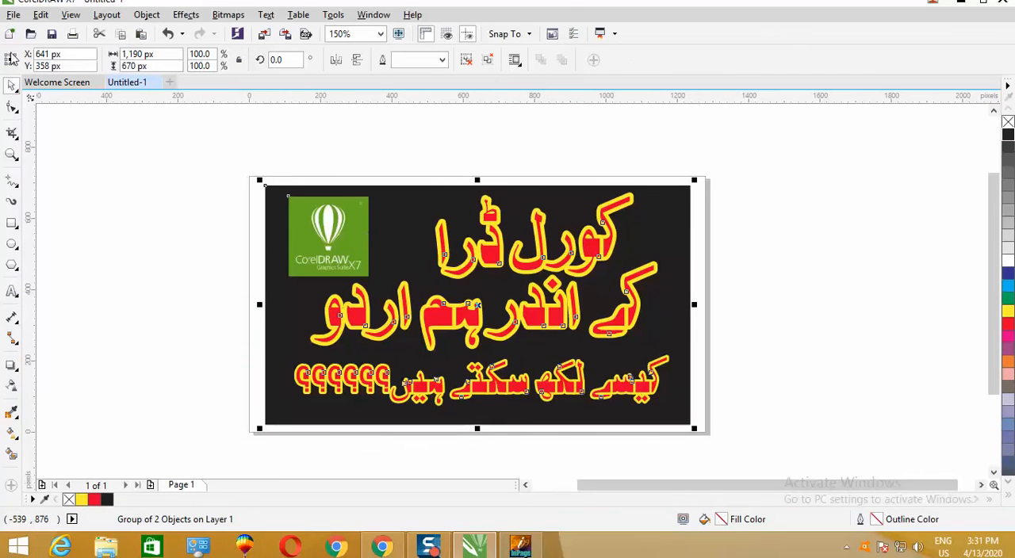
click(14, 15)
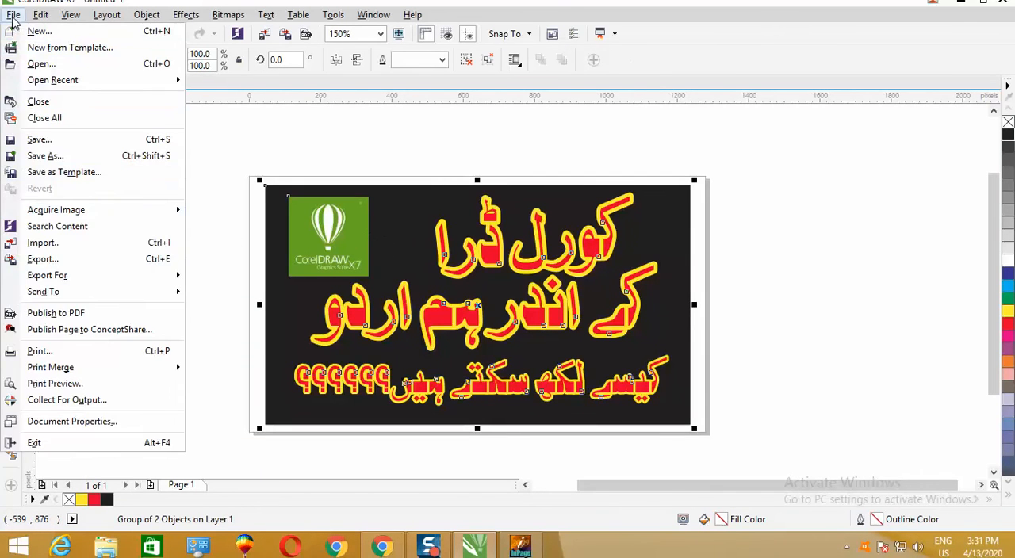
click(43, 260)
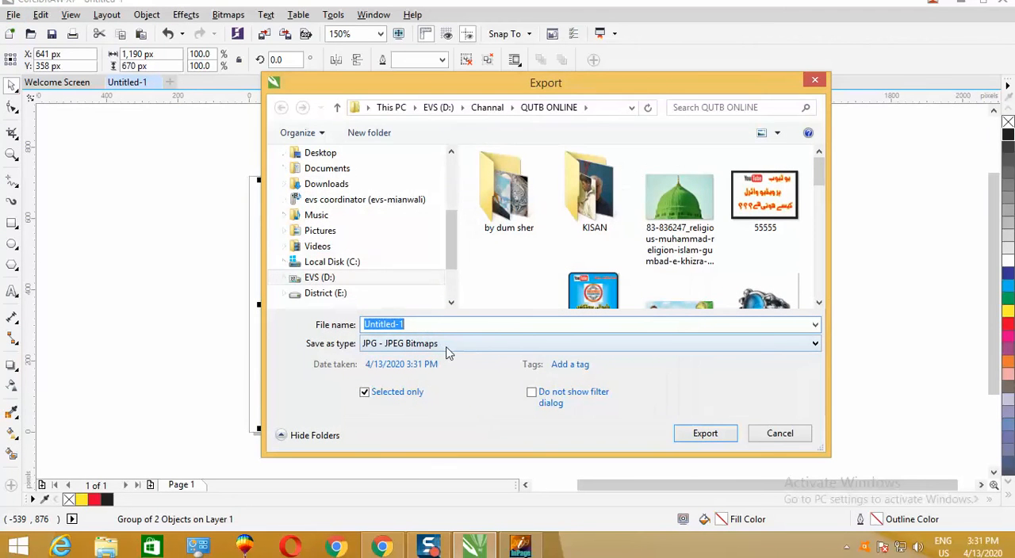
click(318, 156)
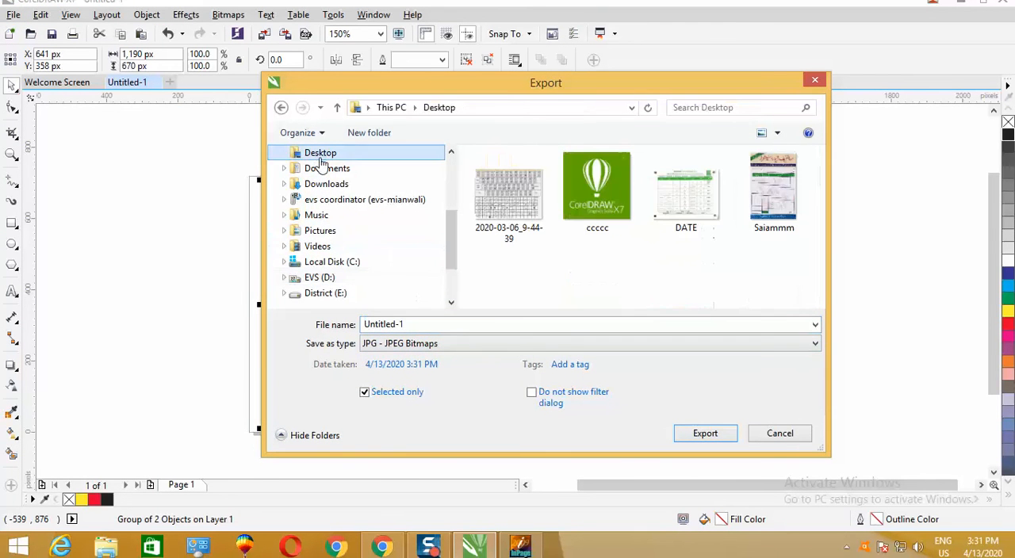
click(483, 325)
text(coe)
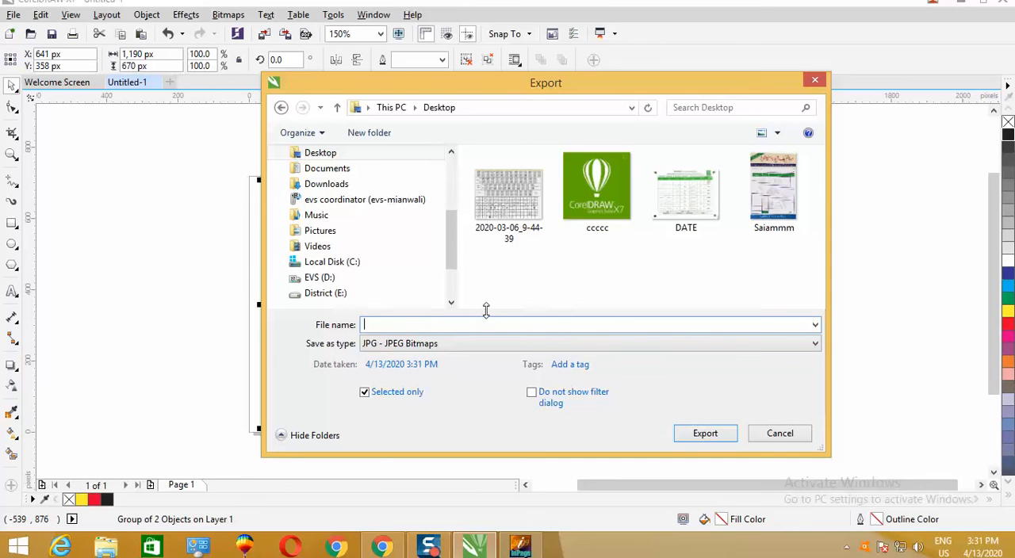
text(Corel urdu pic)
click(705, 433)
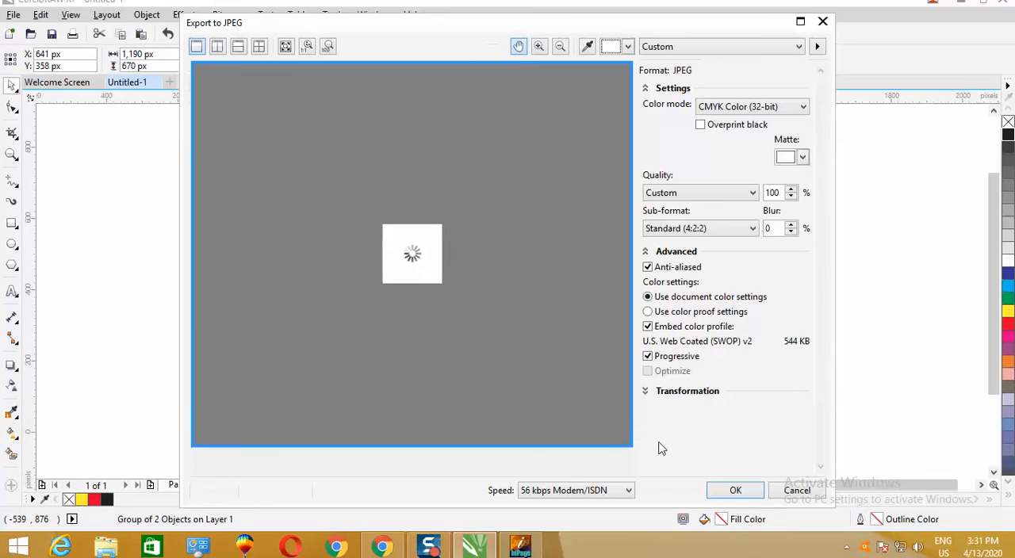
click(734, 490)
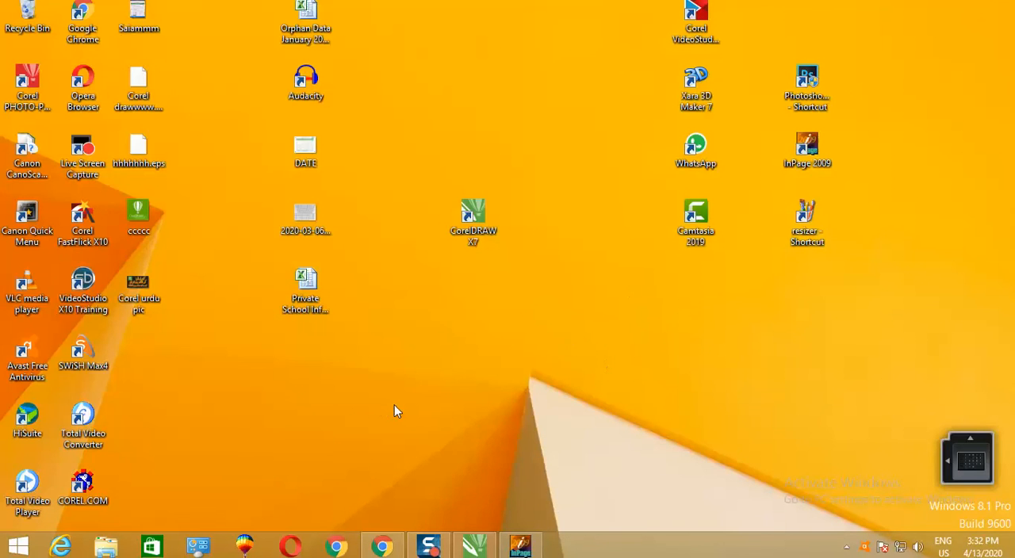
- Open the exported "Corel urdu pic" image from the desktop to check it, and close the viewer
right_click(141, 294)
click(184, 143)
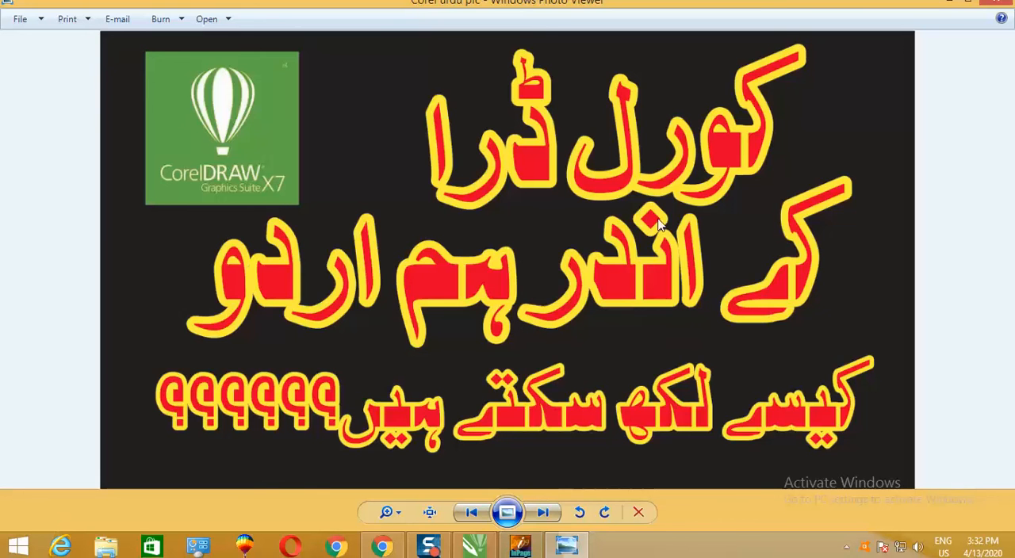
click(993, 6)
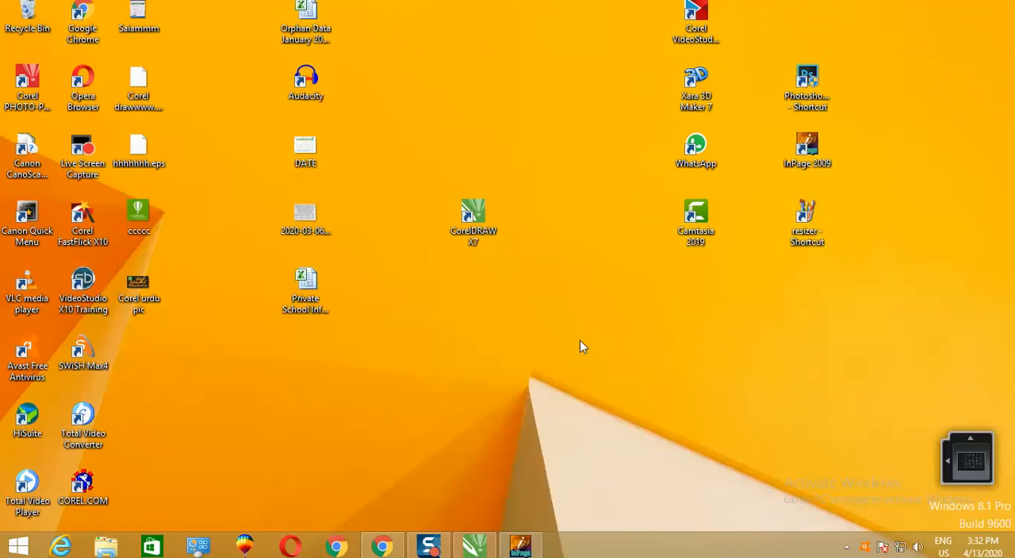